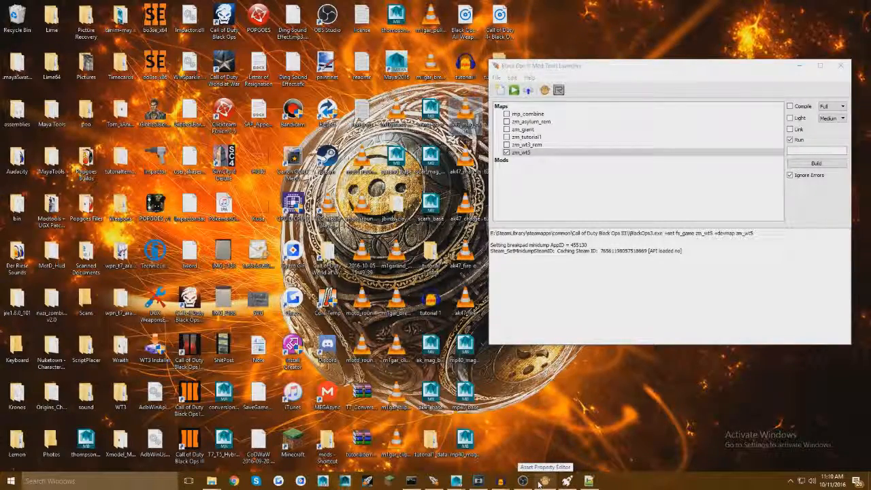
Step: Switch to Asset Property Editor and preview the viewmodel_mp40 and worldmodel_mp40 xmodels
click(543, 481)
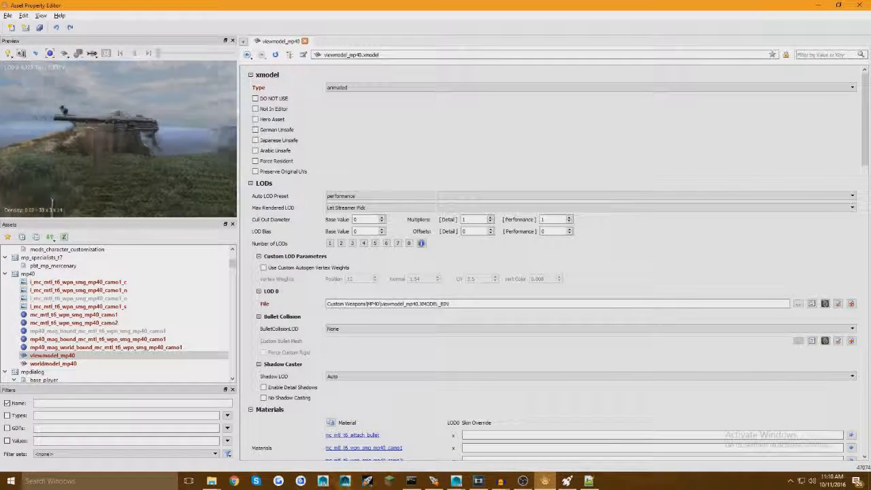
drag(48, 120, 100, 132)
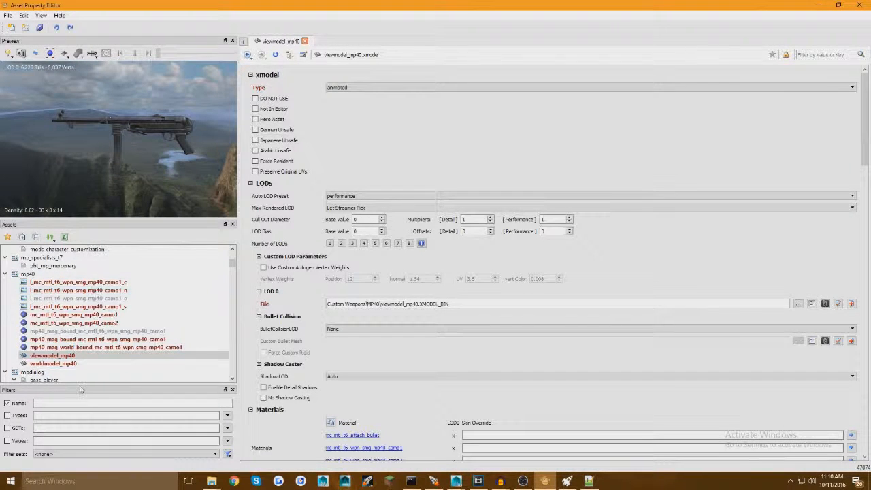
click(66, 364)
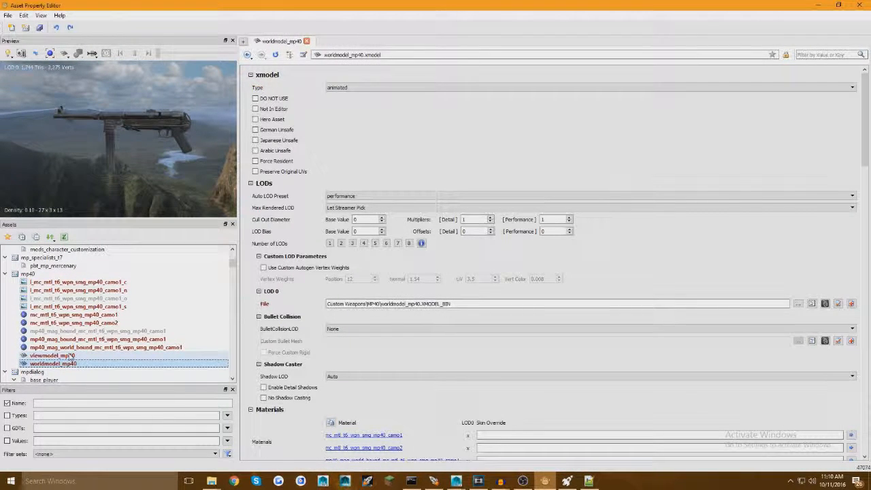
click(71, 355)
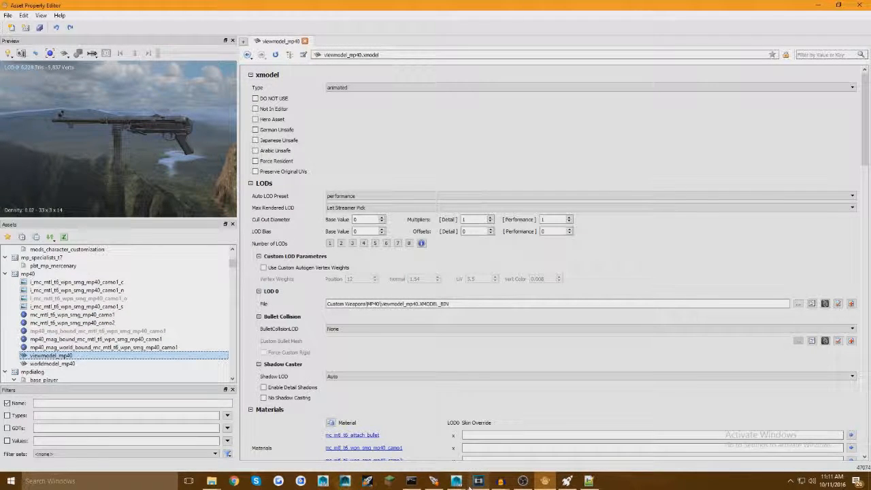
Step: Switch to Maya, open the scene mp40_base.mb from the Desktop, and close the Hypershade window
mouse_move(456, 480)
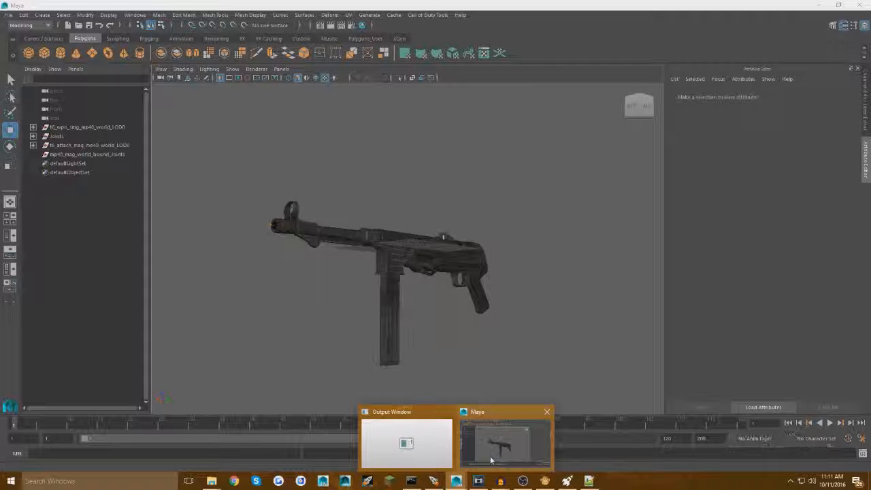
click(490, 455)
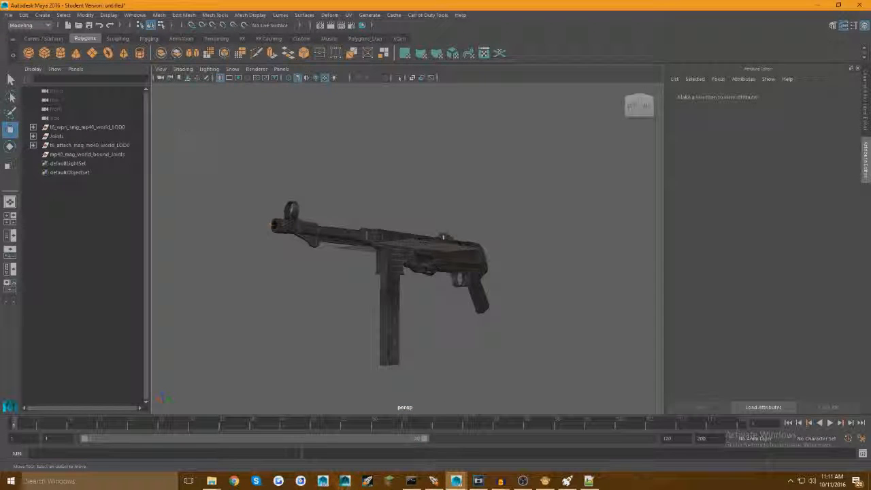
alt+drag(374, 188, 311, 192)
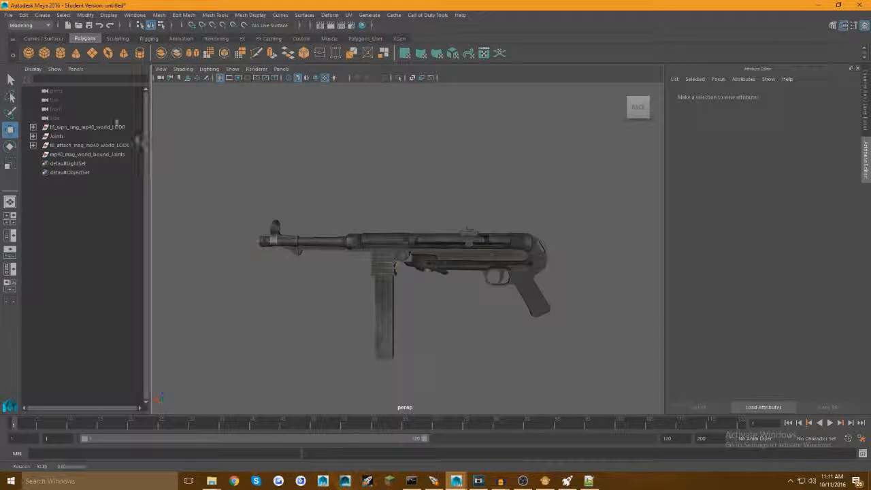
click(9, 14)
click(31, 33)
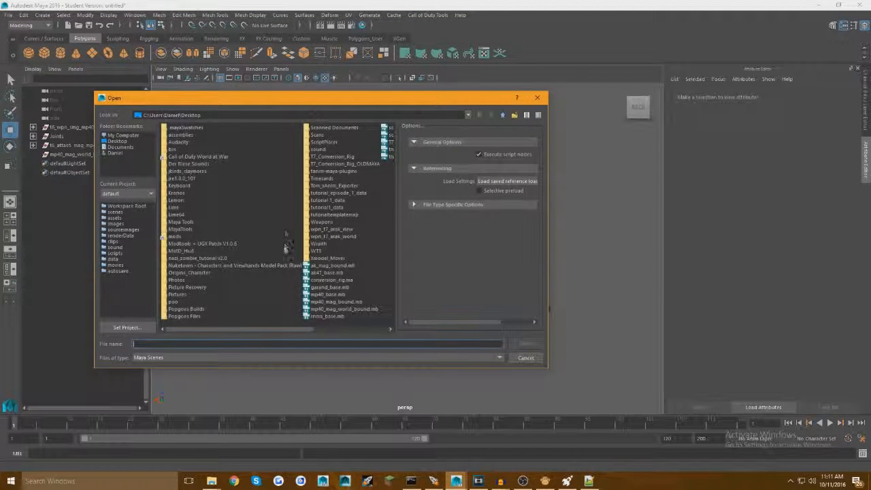
double_click(329, 294)
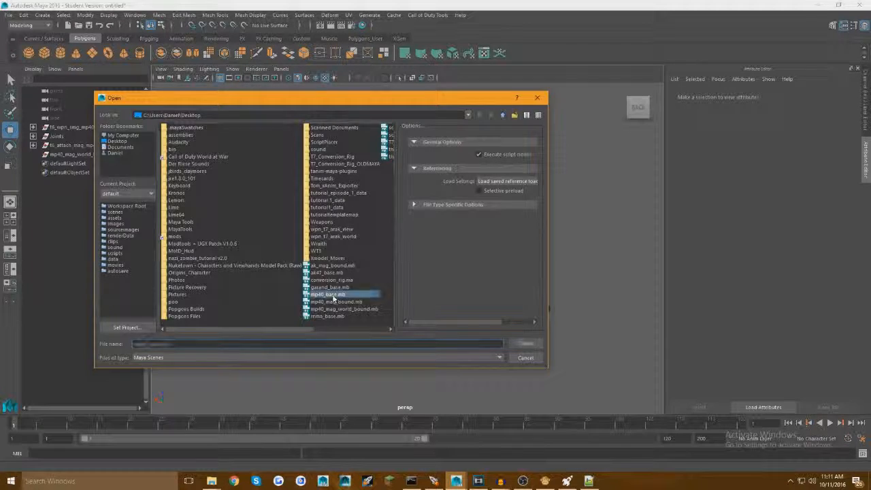
click(435, 242)
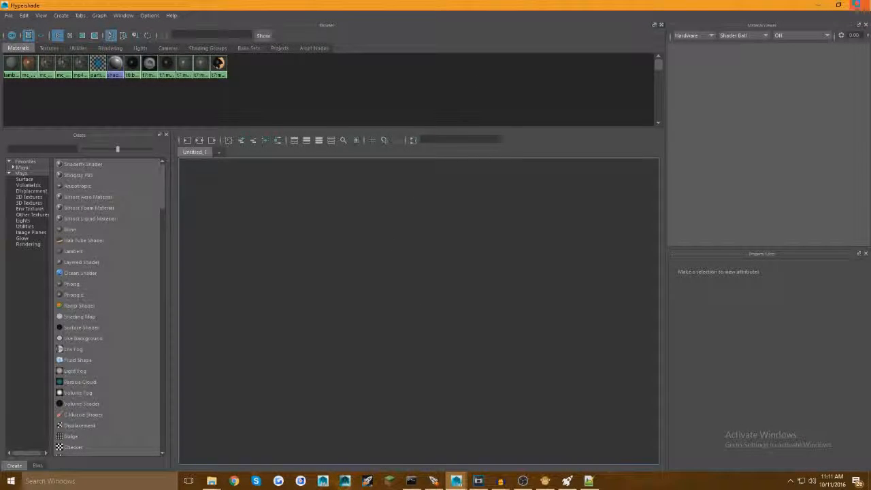
click(857, 5)
Step: Select the t7:Joints group together with its entire hierarchy
alt+drag(313, 169, 375, 228)
scroll(340, 176, down, 5)
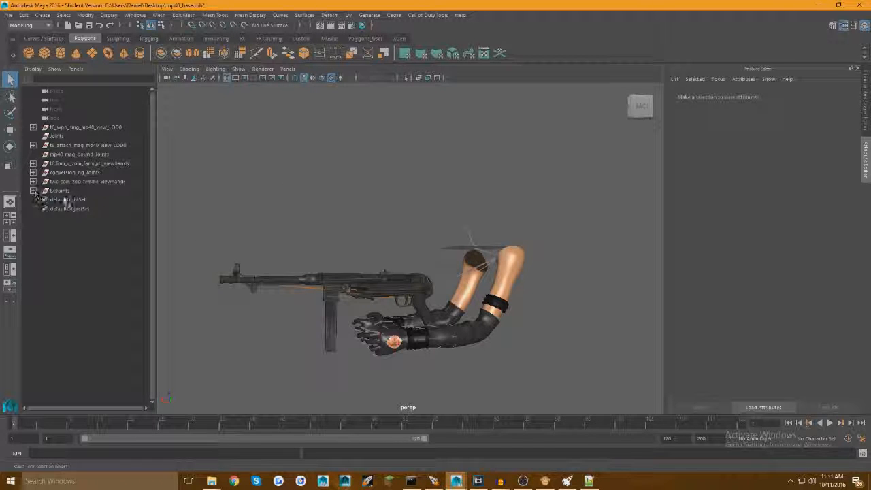
alt+drag(329, 289, 371, 291)
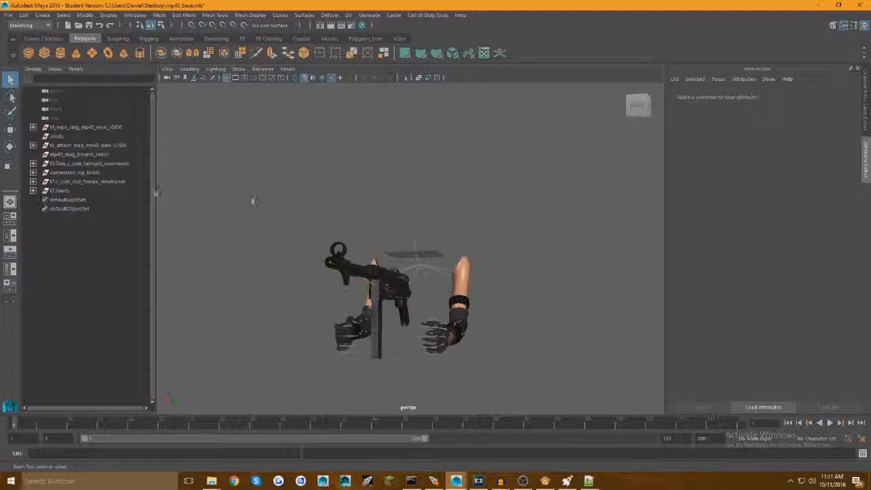
click(33, 190)
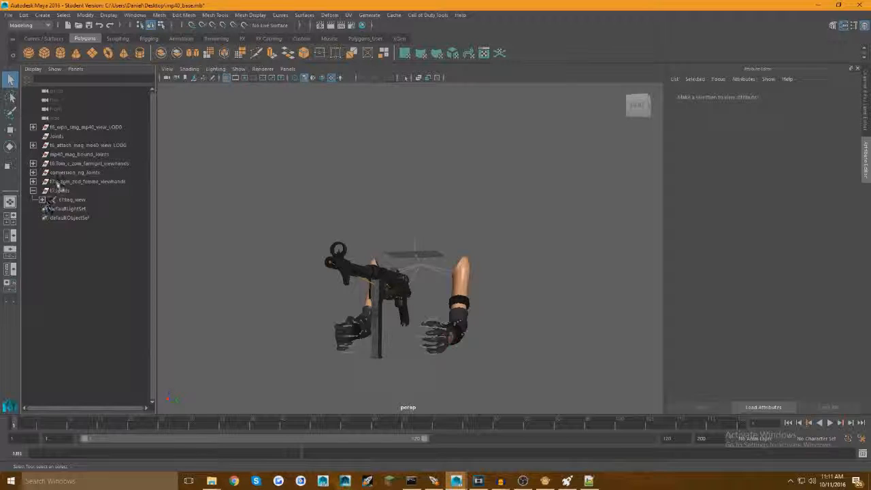
click(59, 191)
click(62, 14)
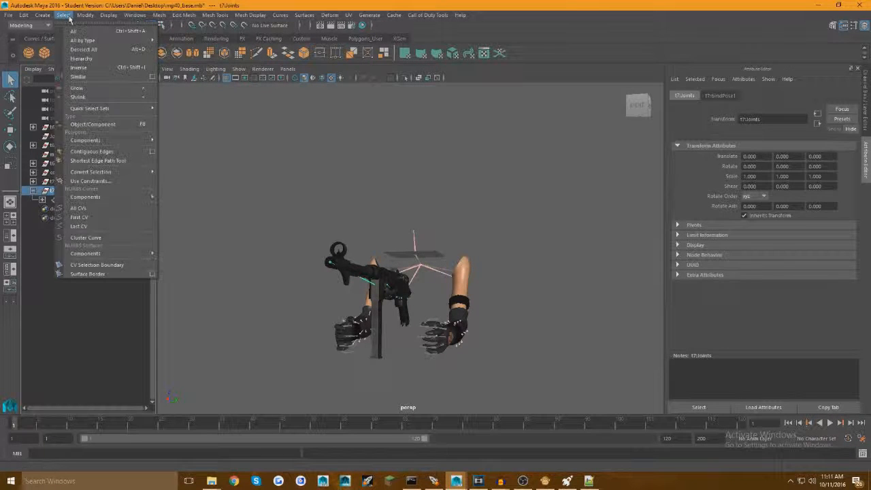
click(79, 59)
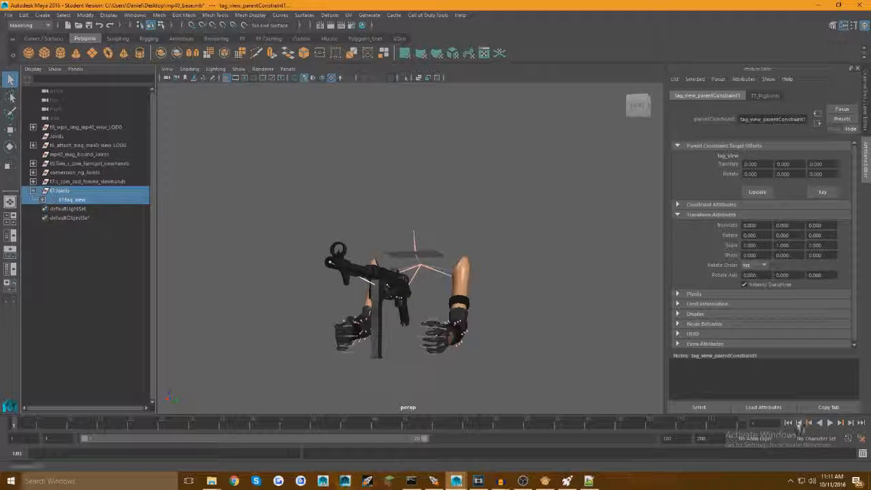
Step: Load the renameRig.mel script from the Desktop folder T7_Conversion_Rig/scripts into the Script Editor
click(861, 453)
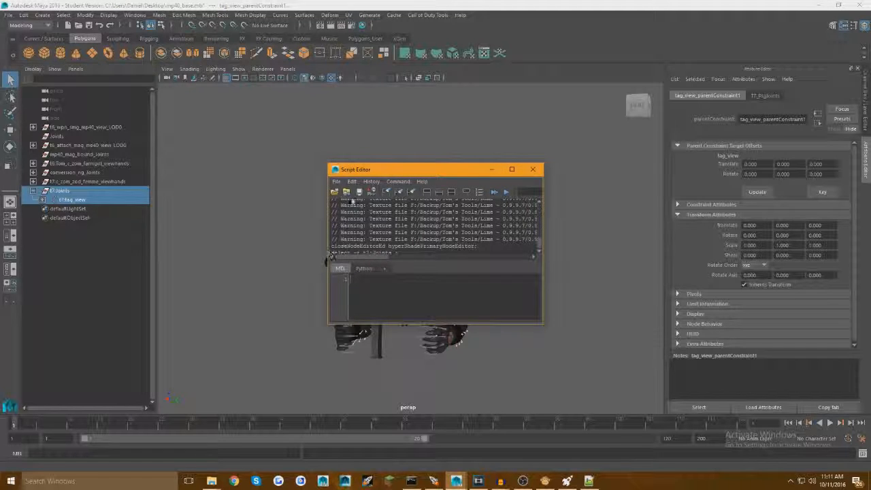
click(334, 191)
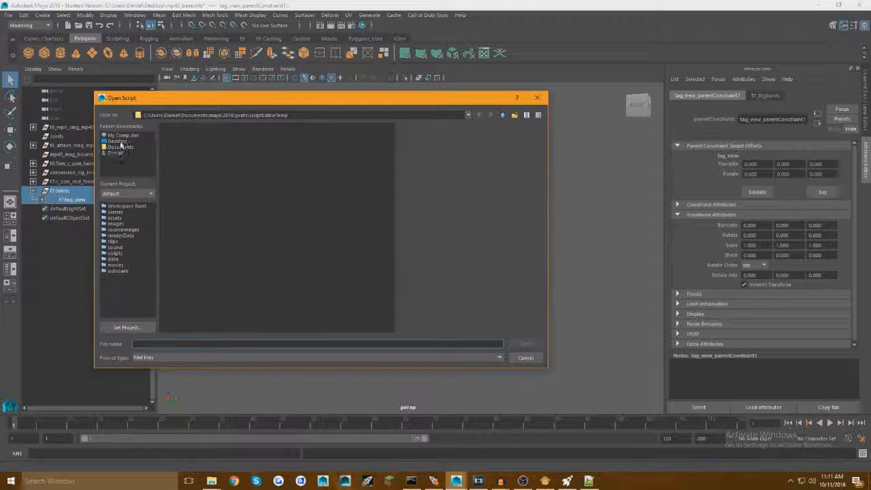
click(118, 140)
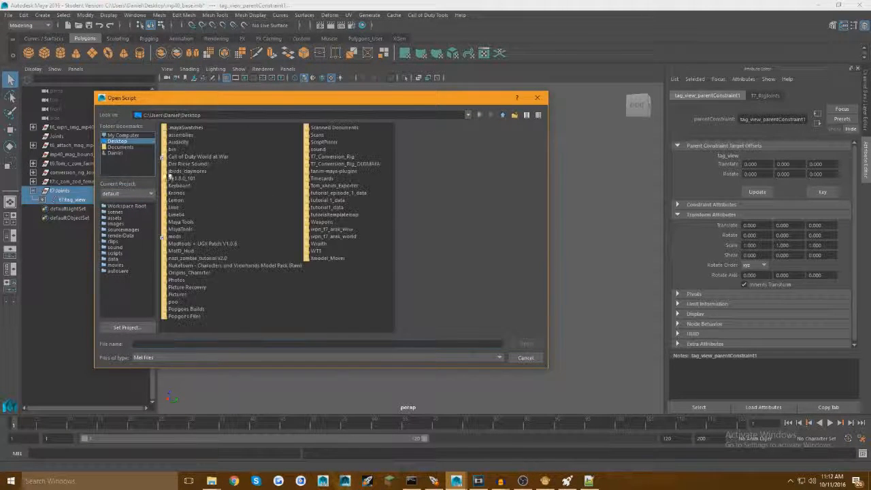
double_click(343, 157)
double_click(176, 132)
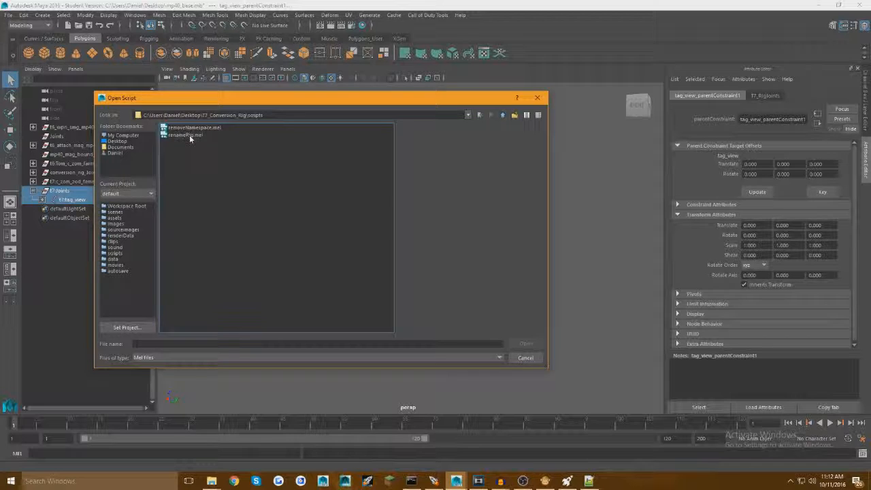
double_click(189, 135)
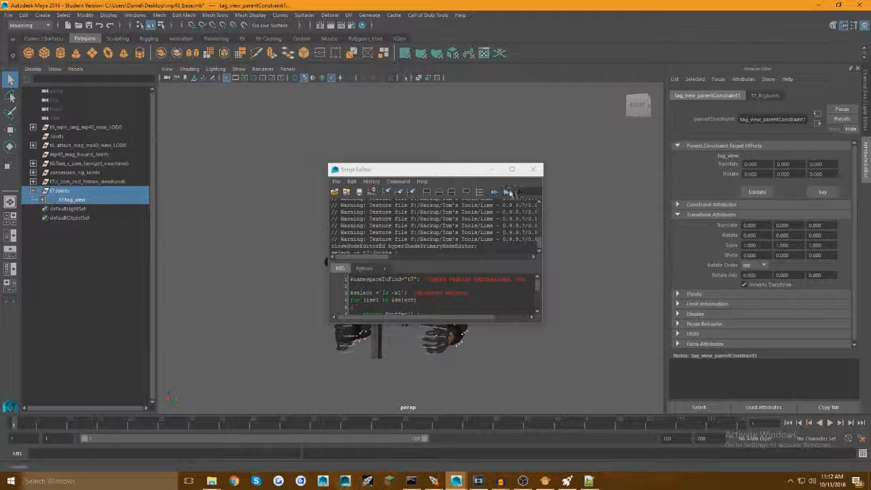
Step: Run the loaded rename script on the selected t7 joints and minimize the Script Editor
click(506, 192)
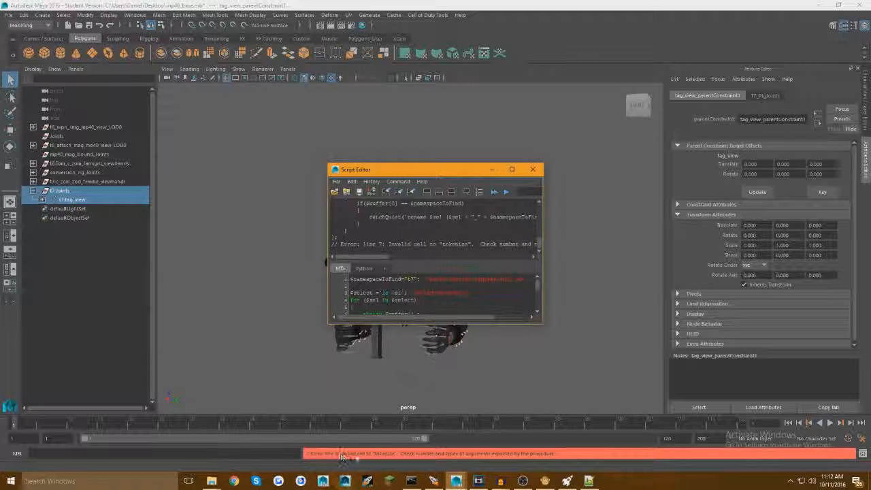
click(506, 192)
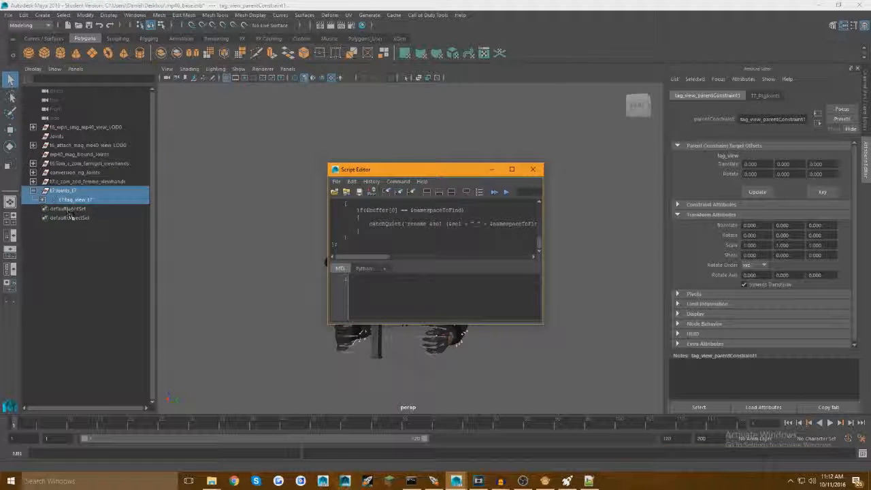
click(491, 169)
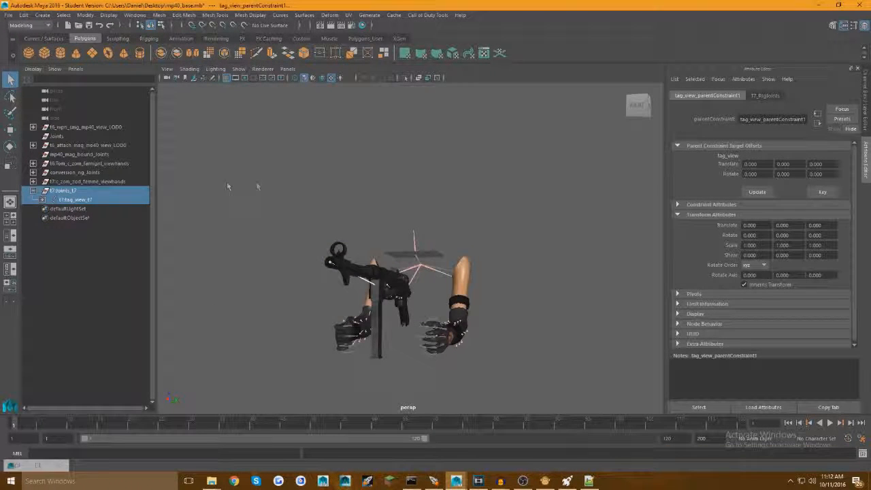
Step: Expand the renamed t7 joint hierarchy to j_gun under t7:tag_weapon_right_t7, and save the mp40_base.mb scene
click(42, 199)
click(51, 218)
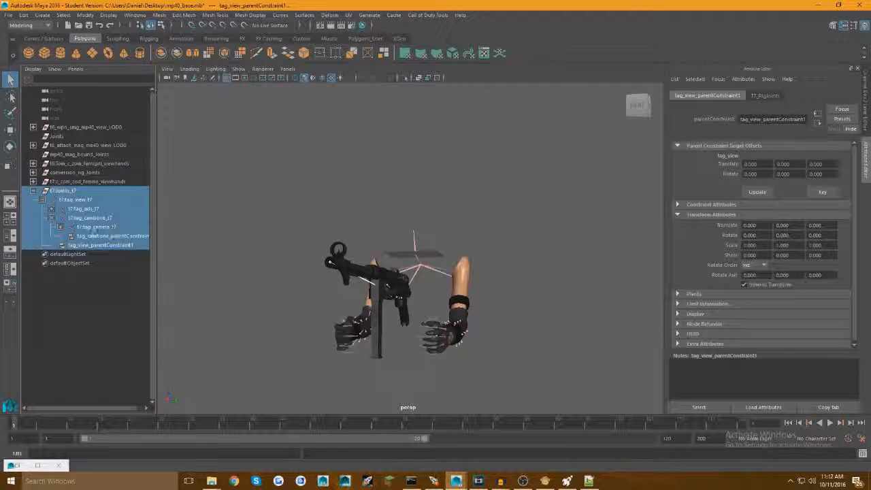
click(51, 218)
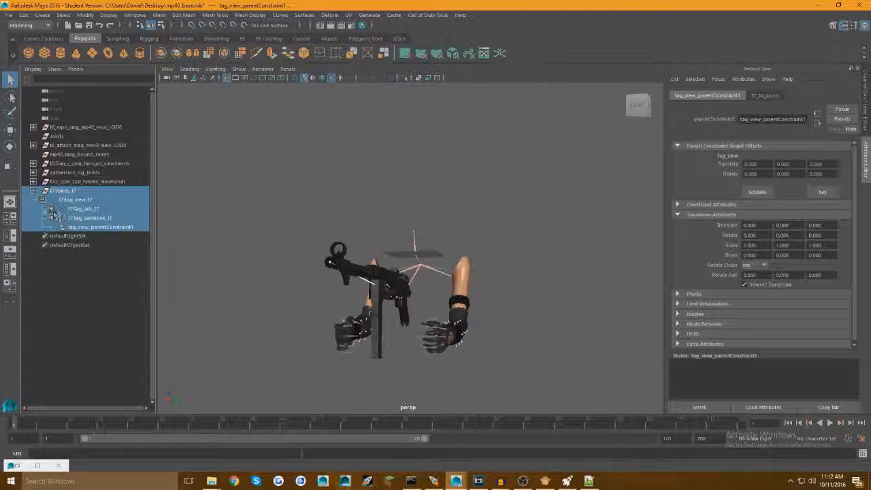
click(51, 209)
click(59, 217)
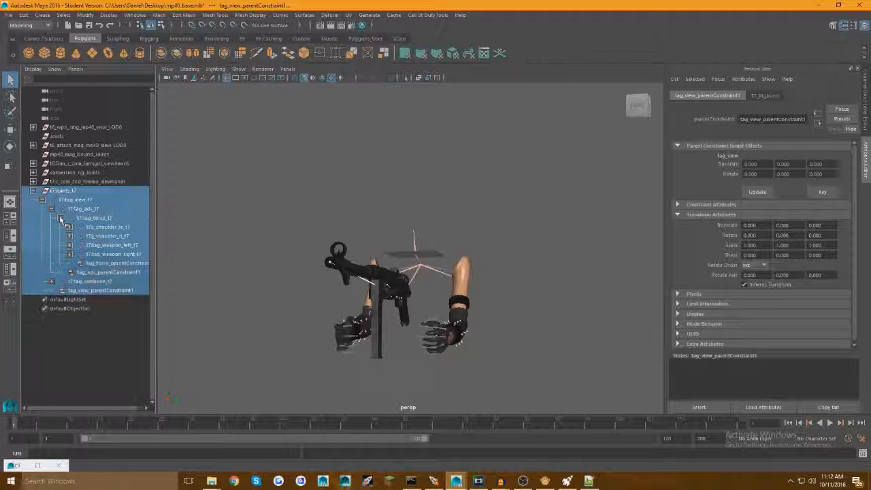
click(69, 254)
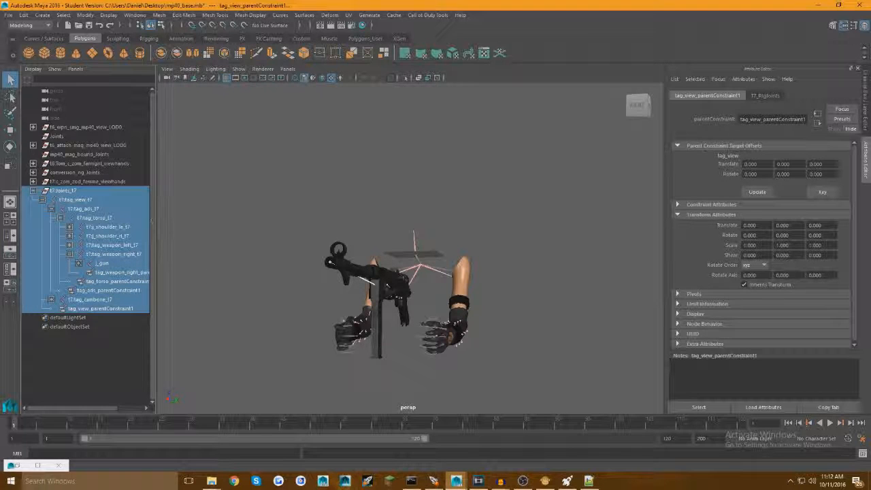
click(89, 24)
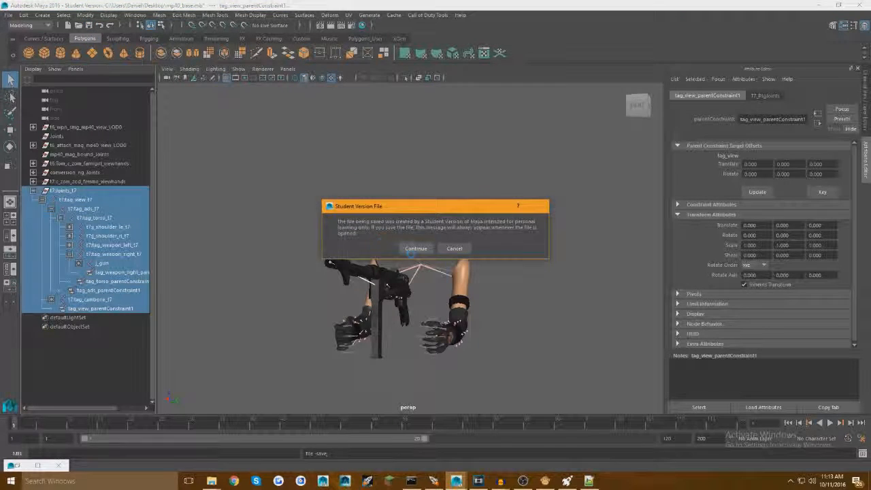
click(415, 248)
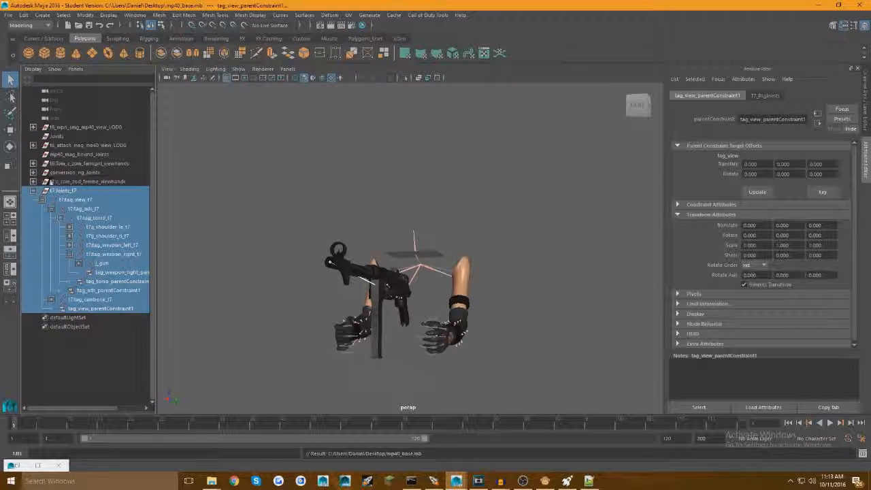
Step: Switch to File Explorer and open the Desktop folder Wraith/exported_files/black_ops_2/xanims
mouse_move(211, 481)
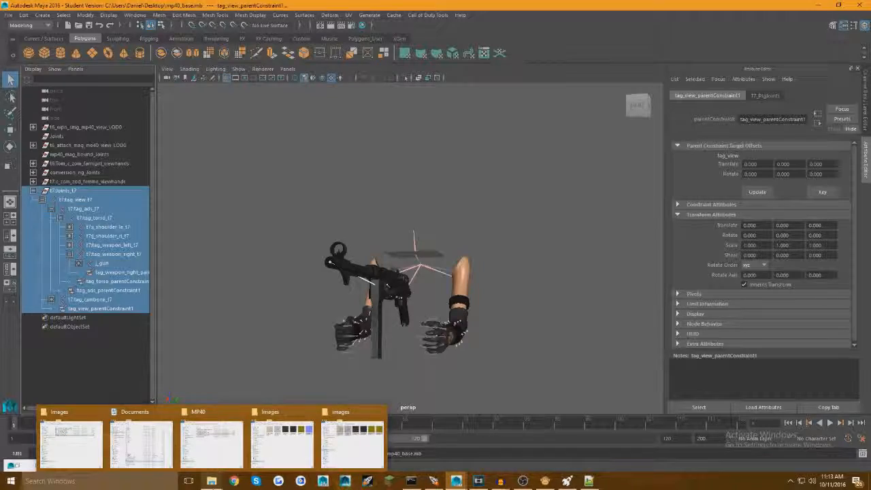
click(211, 442)
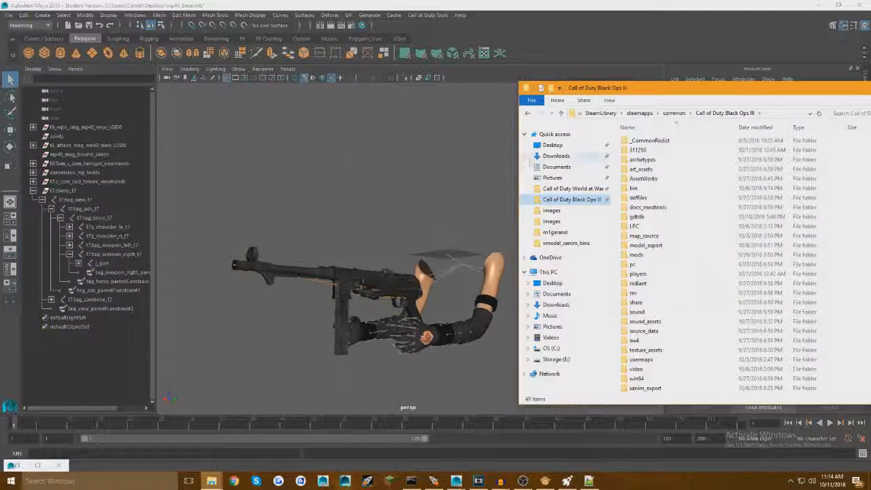
click(548, 145)
scroll(633, 306, down, 15)
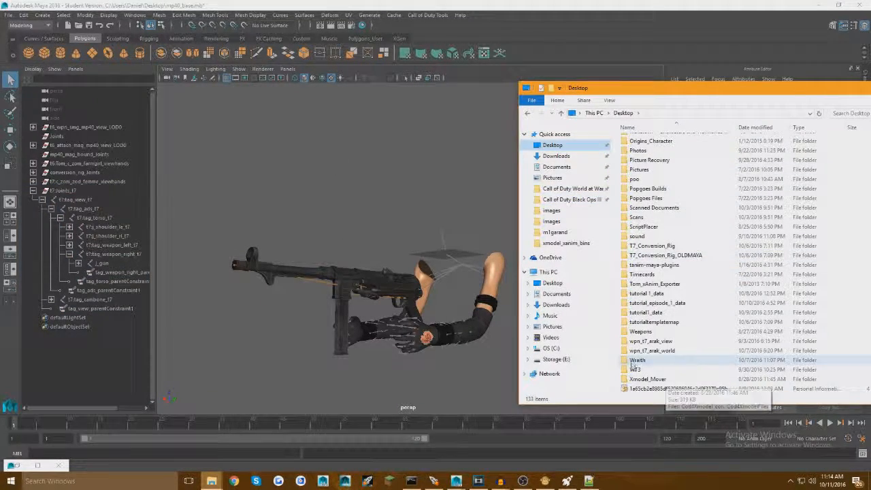
double_click(634, 361)
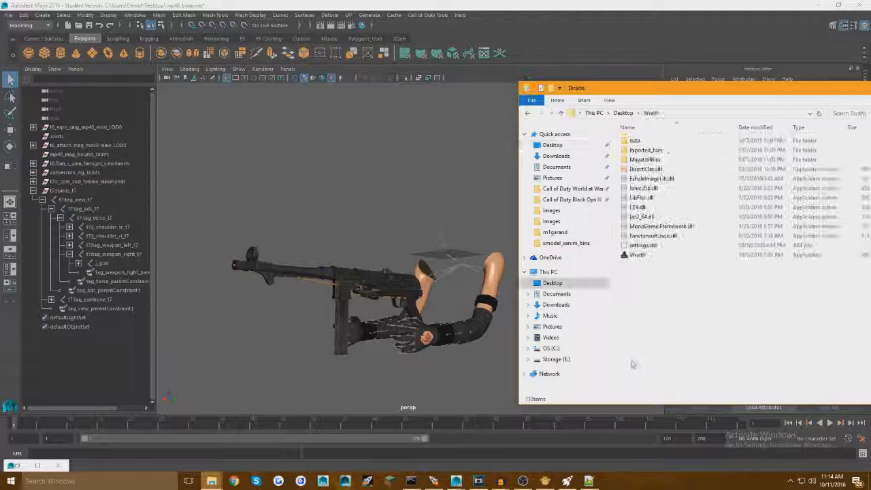
double_click(646, 150)
double_click(650, 149)
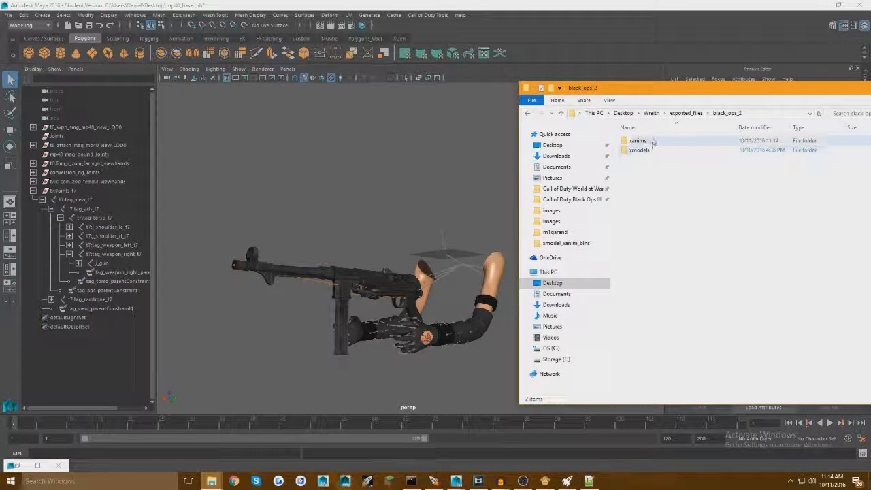
double_click(652, 141)
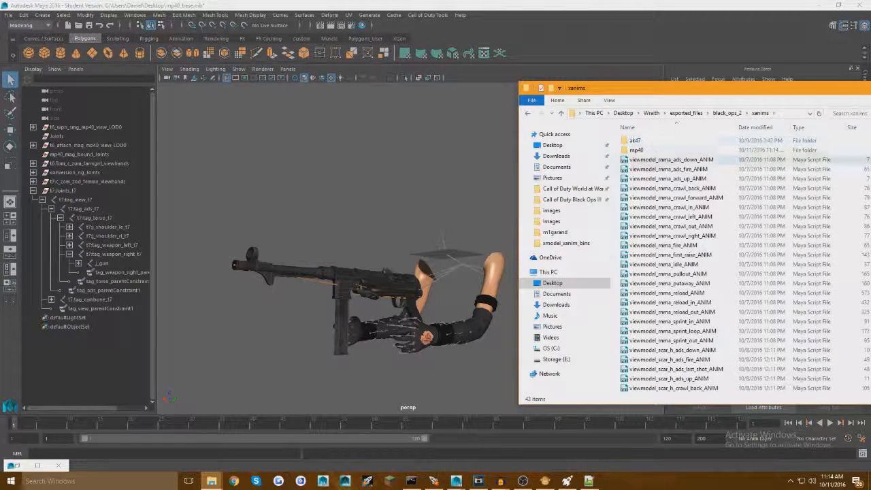
Step: Open the mp40 animation folder and load viewmodel_mp40_t6_idle_ANIM into the Maya scene
double_click(654, 150)
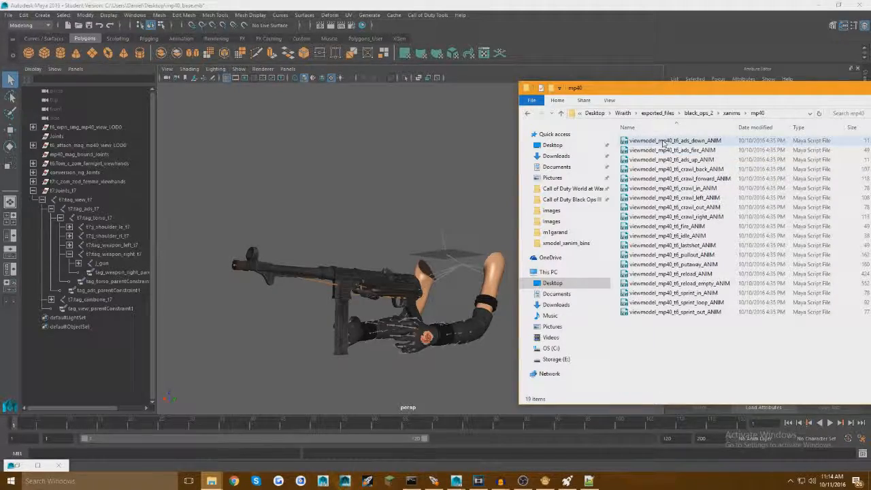
double_click(627, 92)
double_click(653, 4)
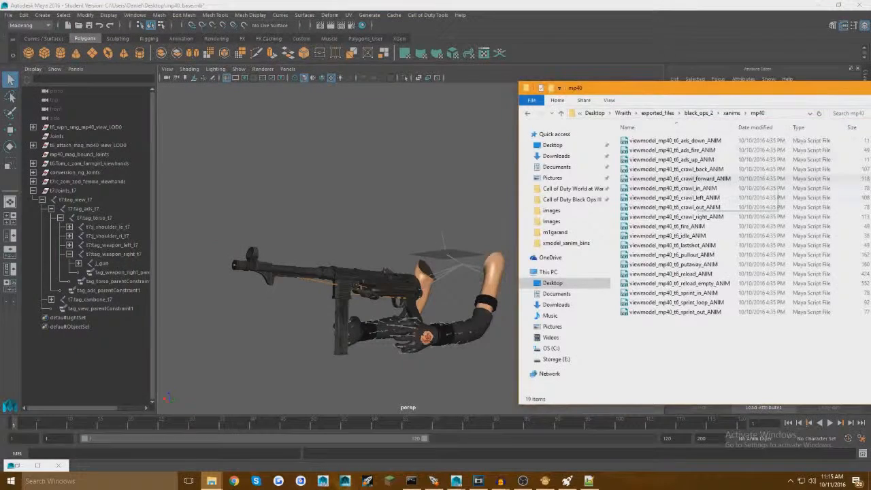
drag(680, 236, 396, 248)
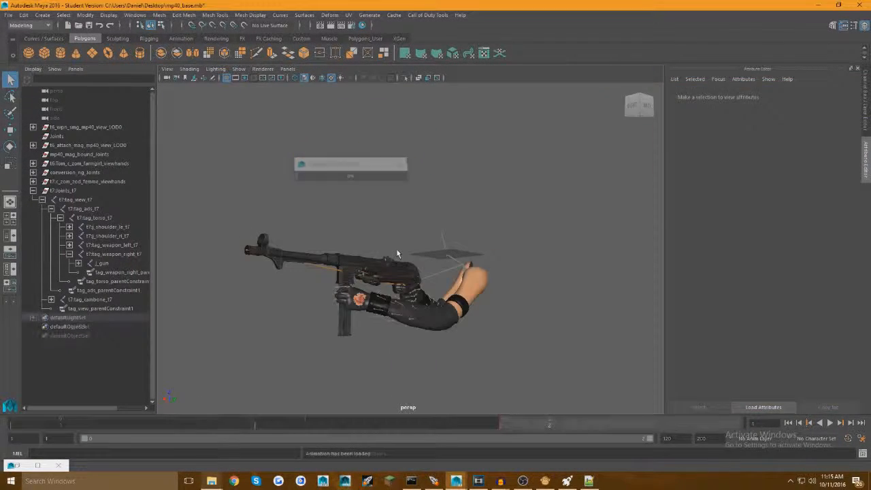
Step: Look through the FirstPerson65 camera and examine the MP40 and viewhands in the idle pose
alt+drag(398, 208, 321, 146)
click(287, 69)
mouse_move(340, 79)
click(399, 78)
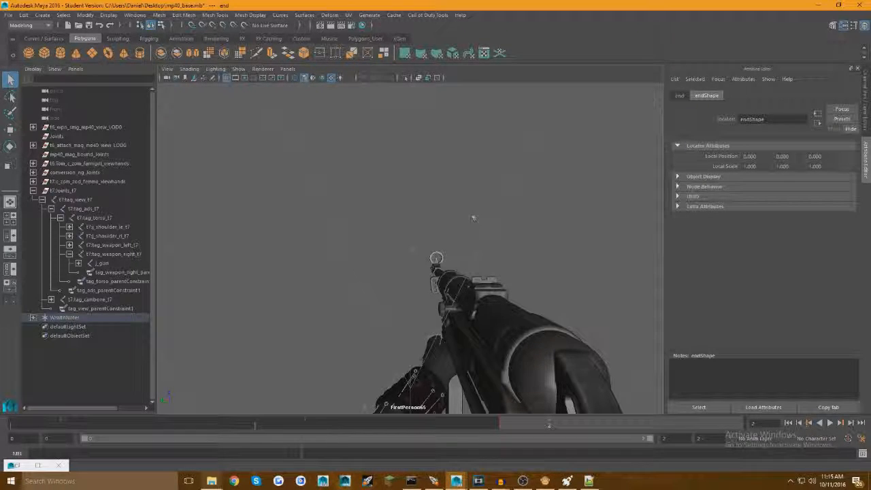
alt+middle_drag(483, 239, 574, 4)
alt+middle_drag(538, 393, 516, 247)
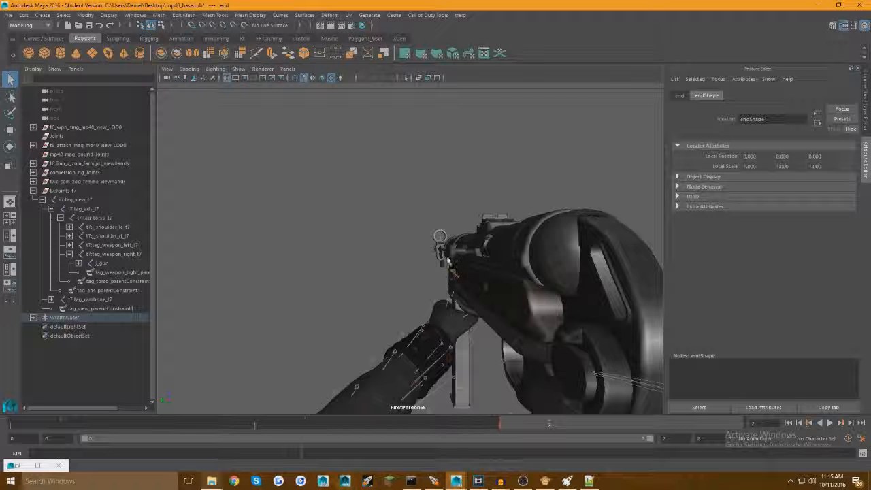
alt+drag(457, 236, 459, 271)
alt+drag(441, 306, 515, 319)
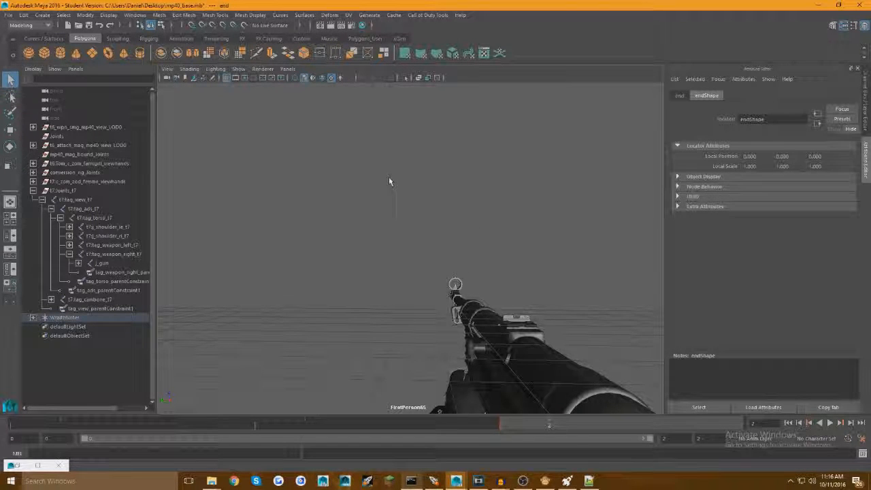
Step: Rename the j_gun joint under t7:tag_weapon_right_t7 as tag_weapon
double_click(102, 263)
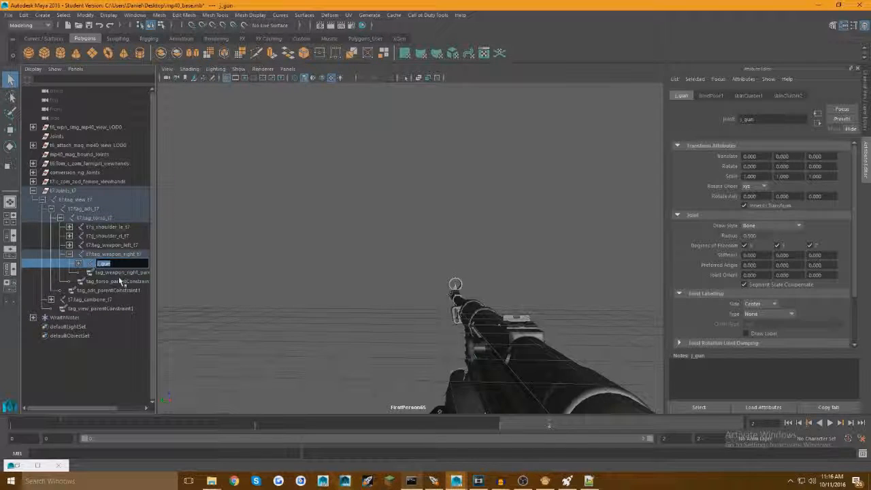
text(tag_weapon)
key(Return)
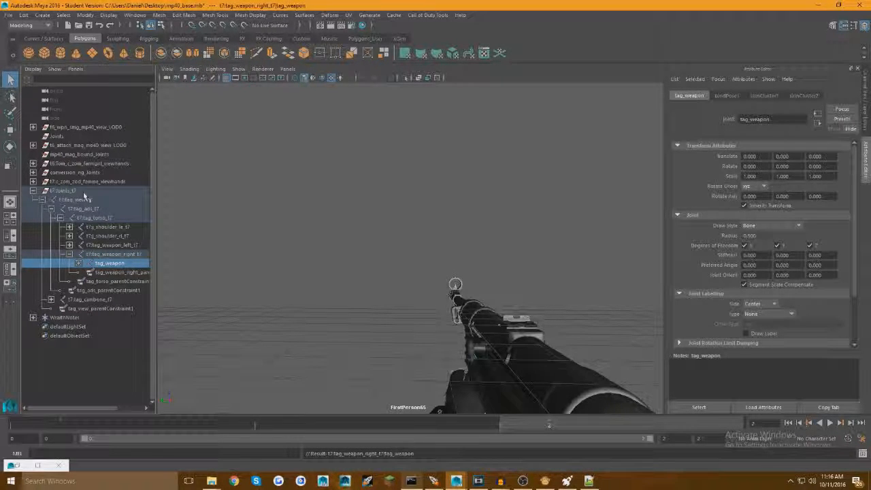
Step: Select the full t7:Joints_t7 hierarchy and load the removeNamespace.mel script into the Script Editor
click(64, 193)
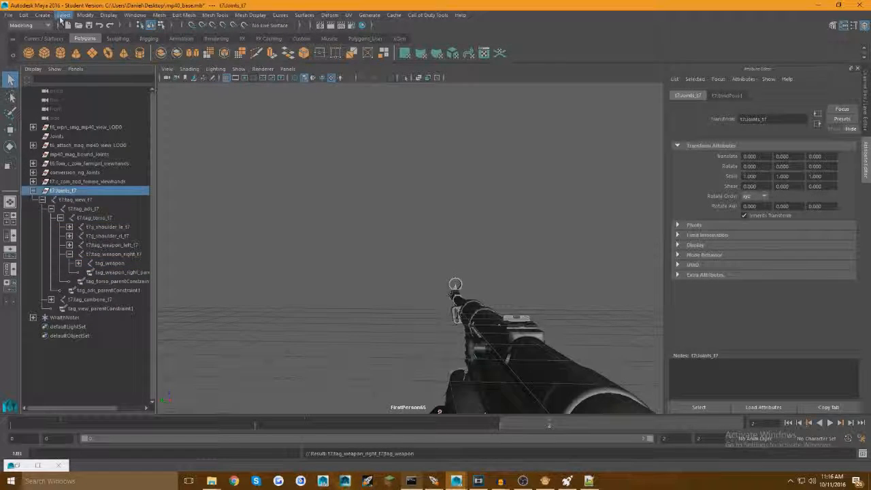
click(63, 15)
click(81, 58)
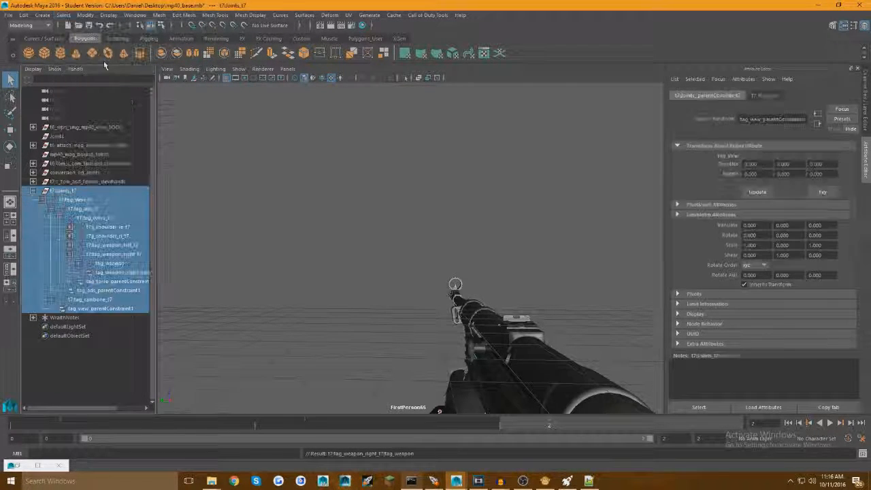
mouse_move(433, 481)
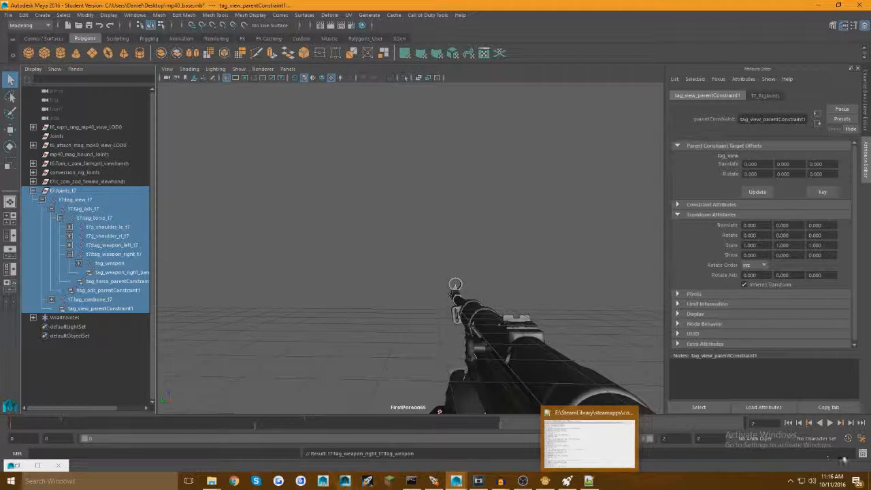
click(862, 453)
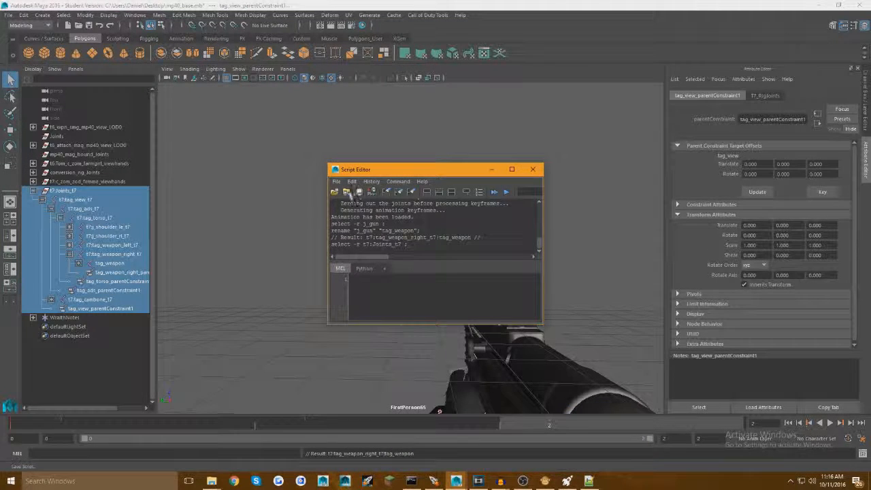
click(333, 193)
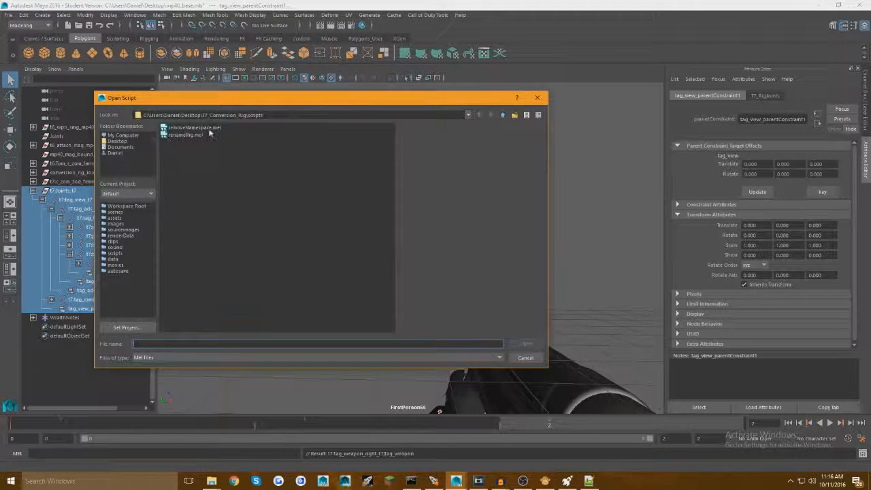
click(209, 129)
double_click(210, 129)
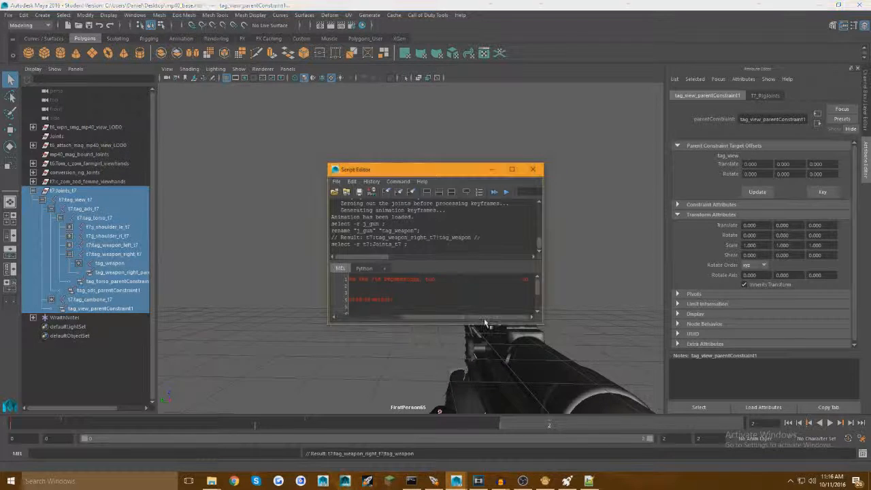
Step: Run the whole loaded script to strip _t7 from the selected joint names, and minimize the Script Editor
drag(477, 320, 361, 319)
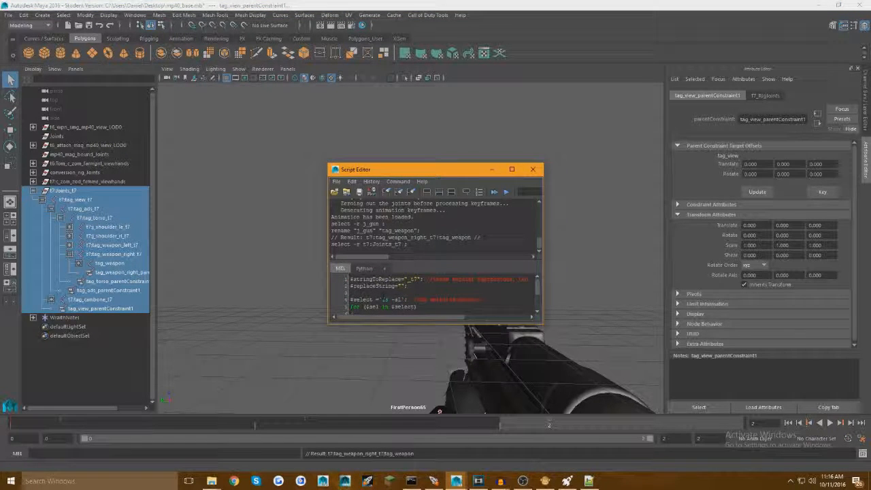
key(ctrl+a)
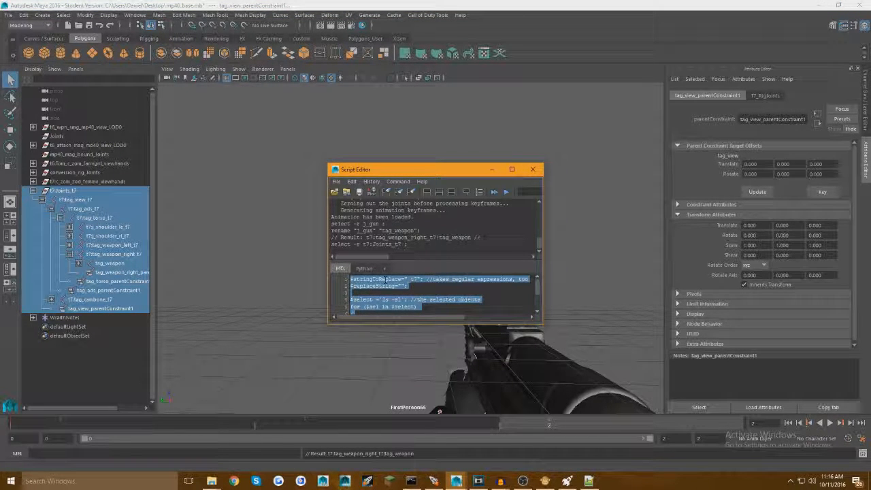
click(506, 192)
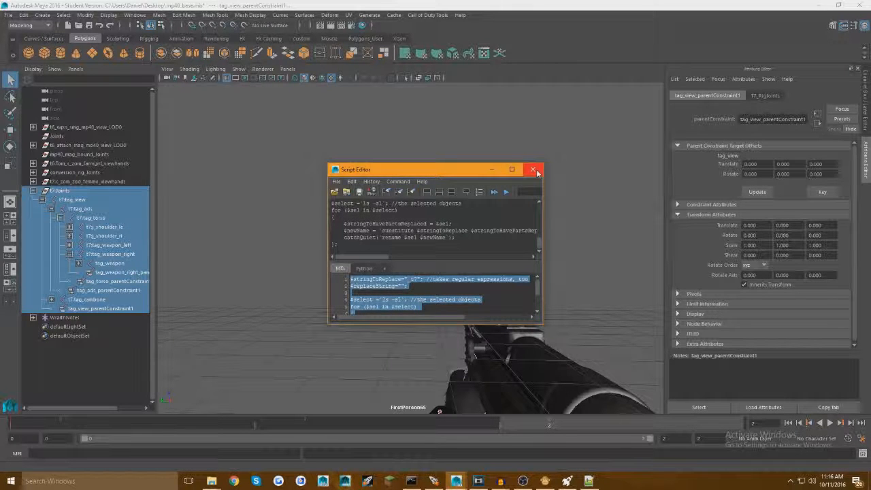
click(492, 170)
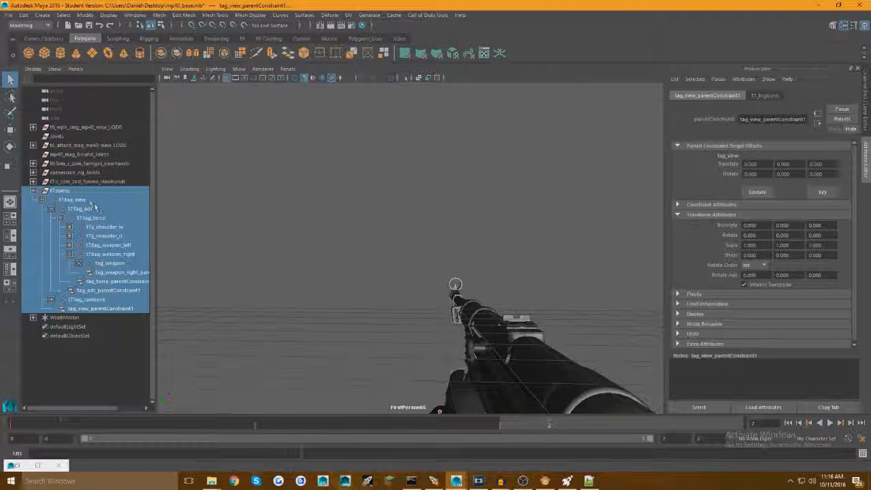
Step: Collapse t7:tag_torso and select the complete hierarchies of t7:tag_torso and t7:tag_cambone
click(60, 217)
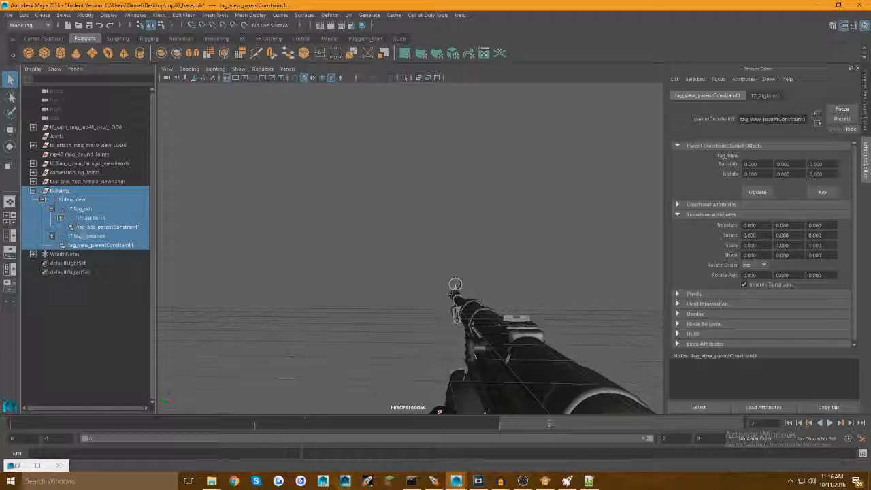
click(73, 219)
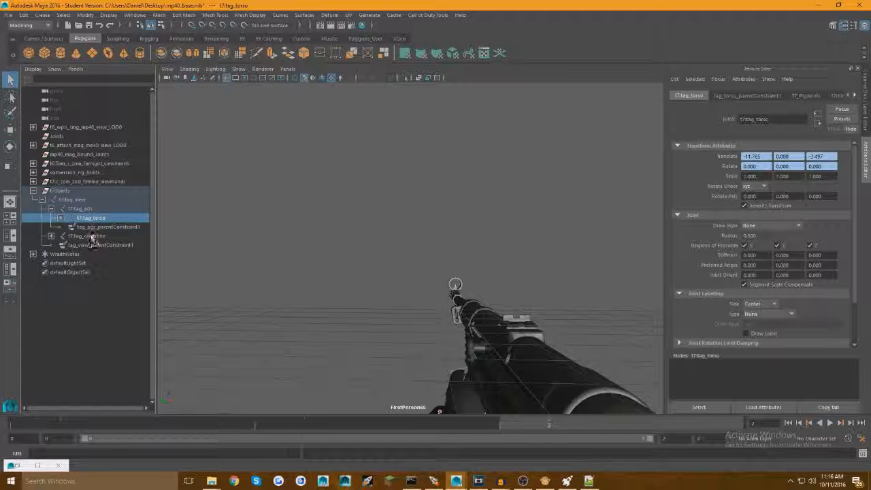
ctrl+click(88, 236)
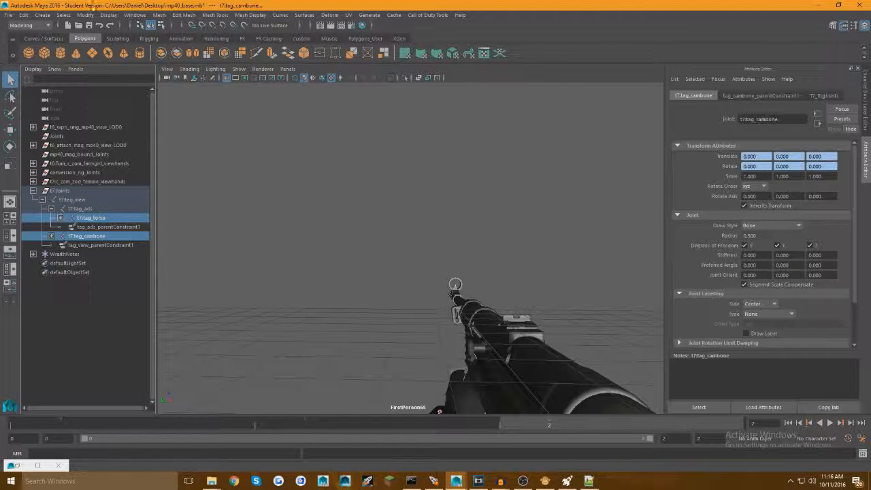
click(63, 15)
click(80, 58)
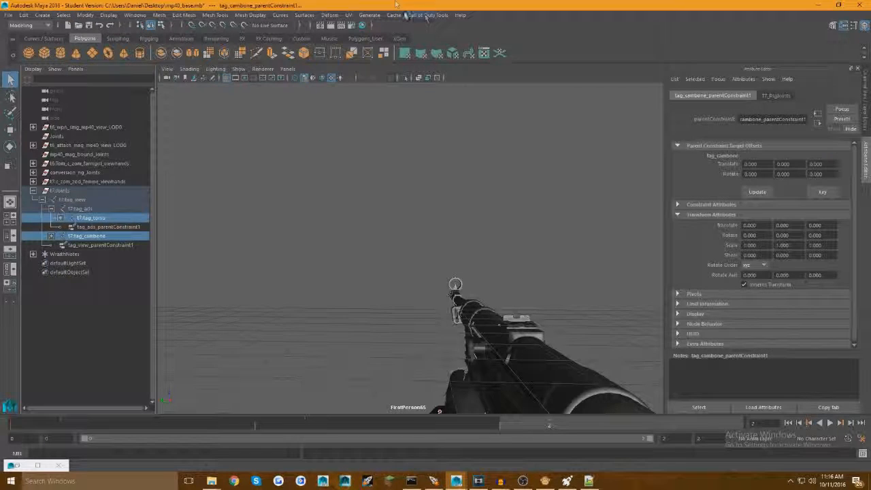
Step: Start an XAnim export for frames 0 to 2 and create an MP40 folder inside xanim_export/Custom Weapons
click(425, 15)
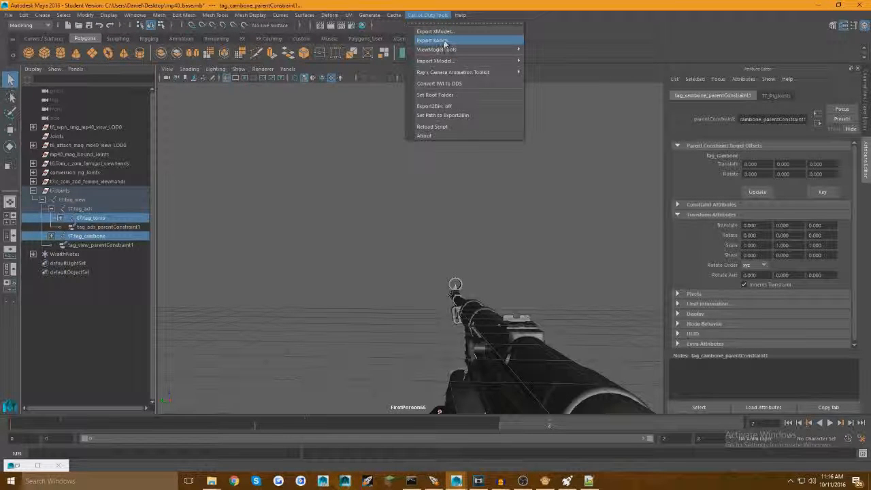
click(444, 41)
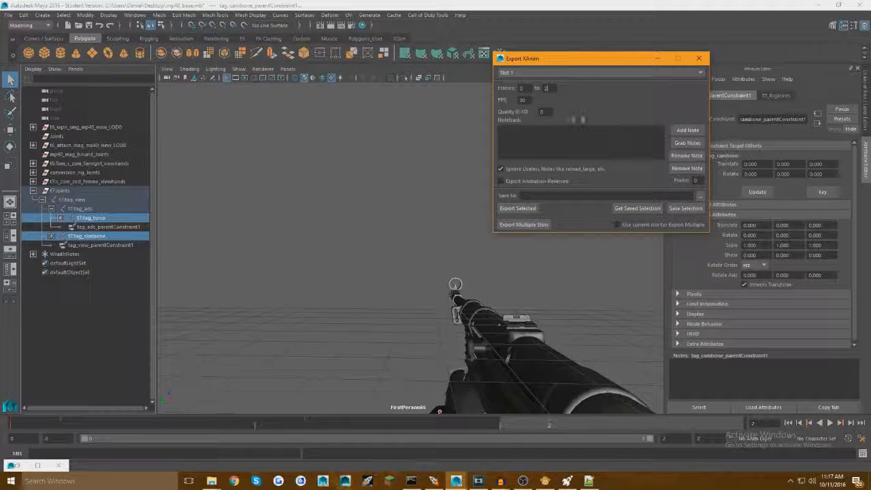
click(698, 196)
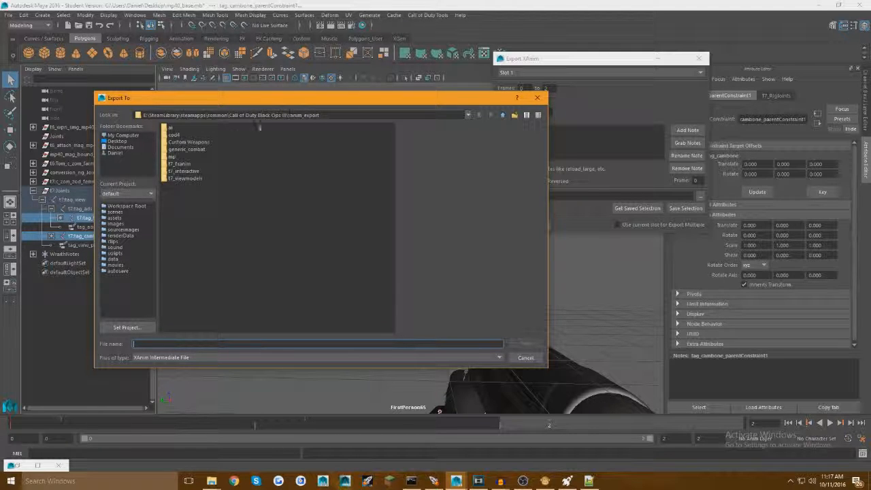
double_click(202, 144)
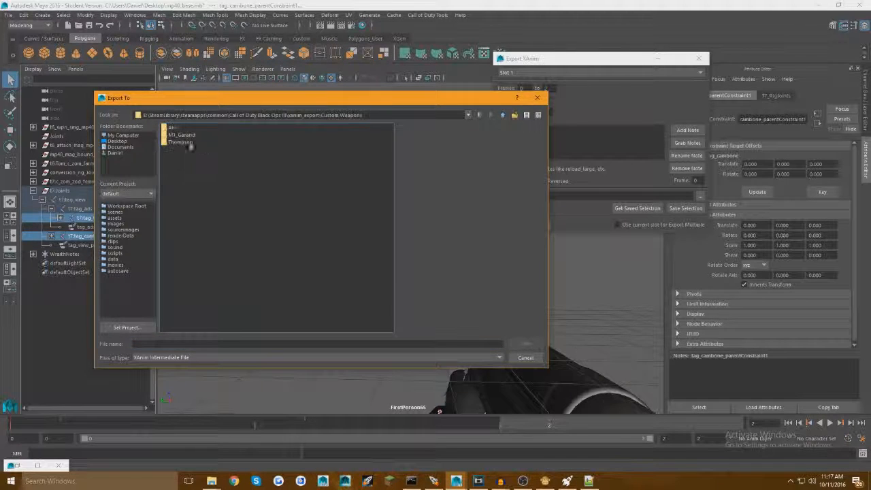
right_click(198, 164)
click(215, 177)
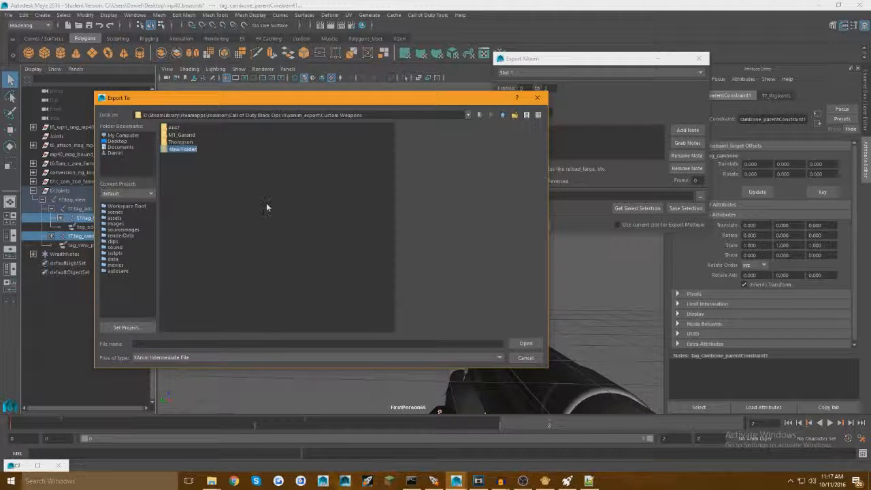
text(MP40)
key(Return)
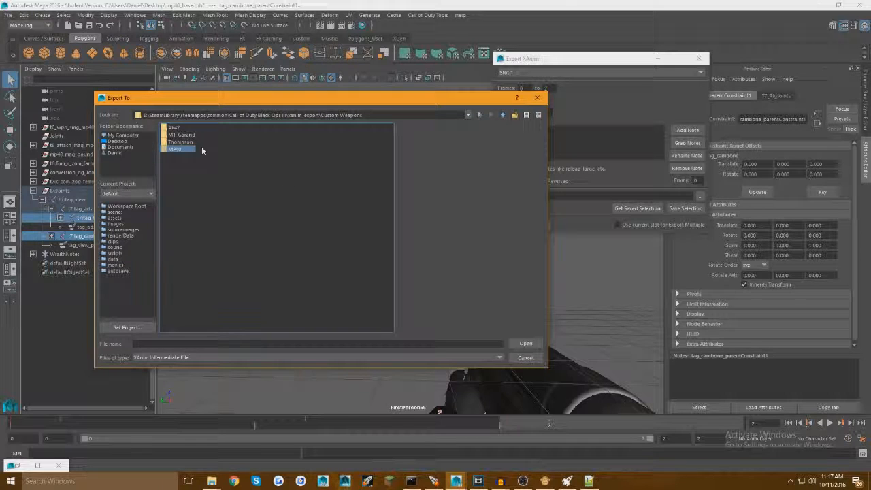
Step: Set the export destination to a file named view_idle in the new MP40 folder
double_click(178, 149)
click(221, 343)
text(view_idle)
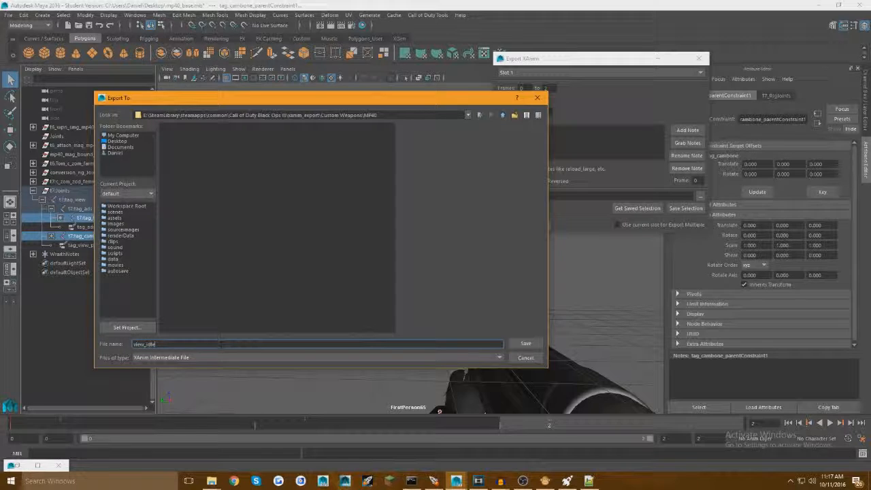
key(Return)
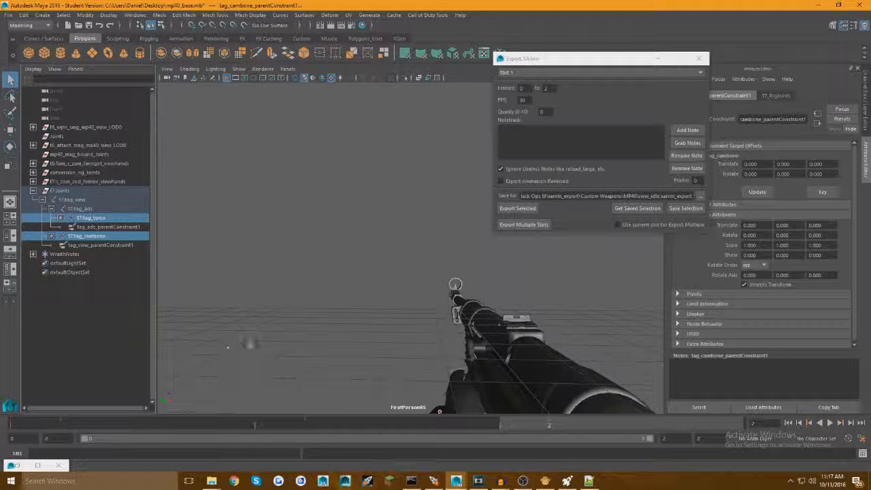
Step: Save the joint selection to the export slot, export the idle animation without saving the scene, and close the Export XAnim window
click(61, 217)
click(61, 218)
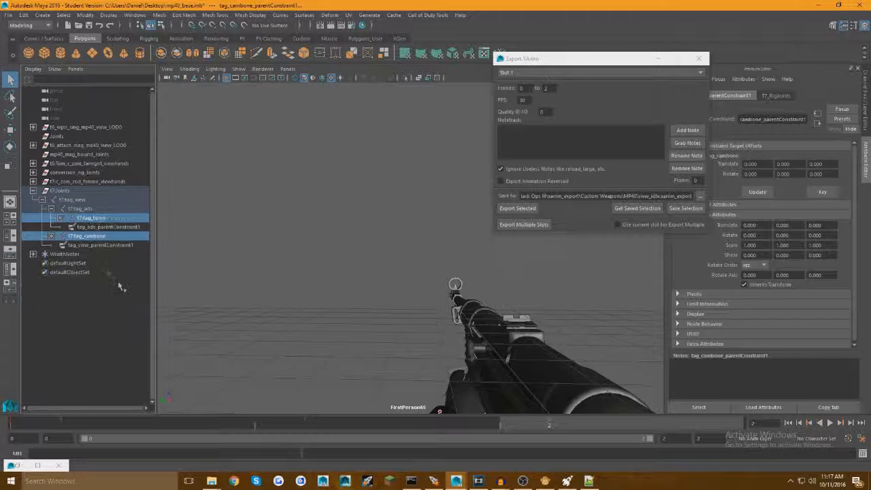
click(685, 208)
click(533, 224)
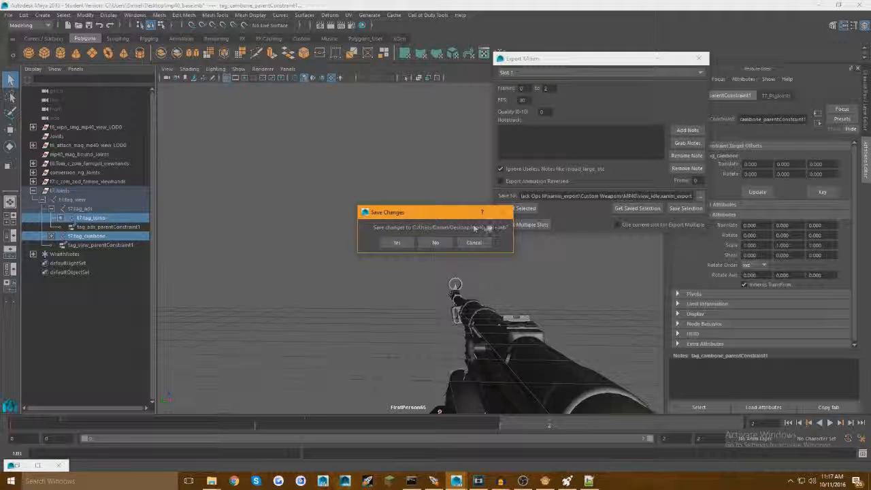
click(434, 243)
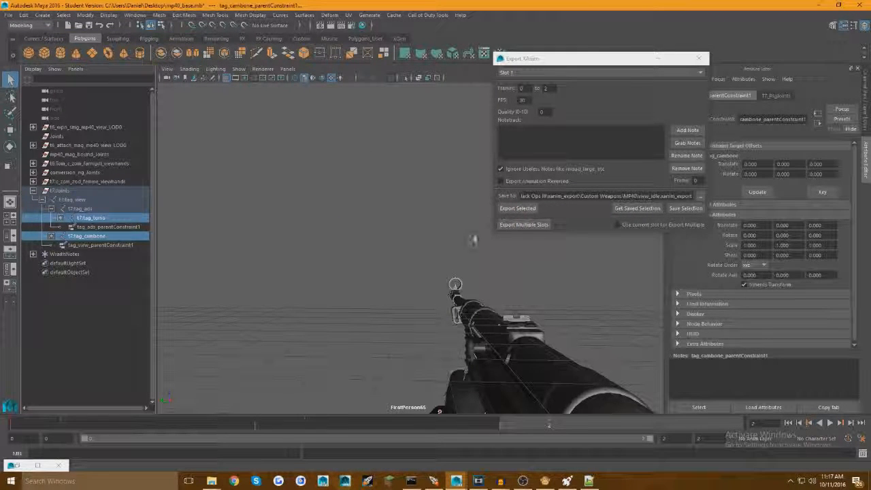
click(699, 58)
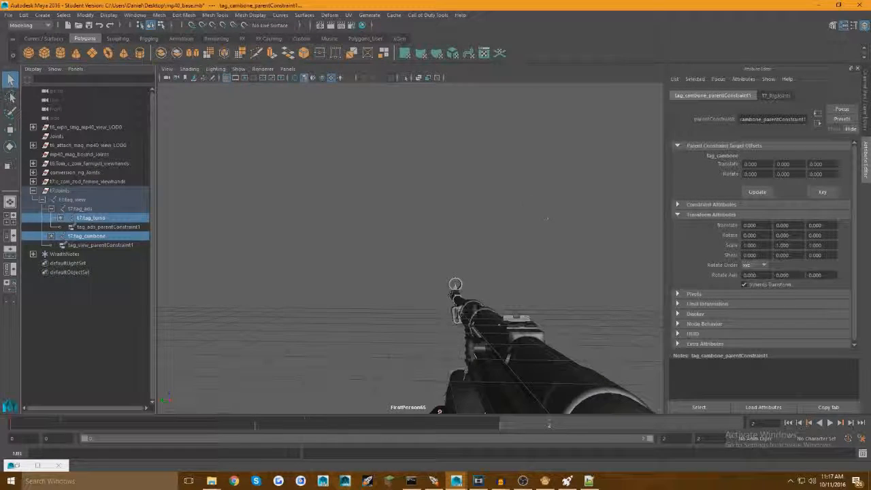
Step: Reopen the mp40_base.mb scene from the Desktop, discarding the unsaved changes
click(7, 14)
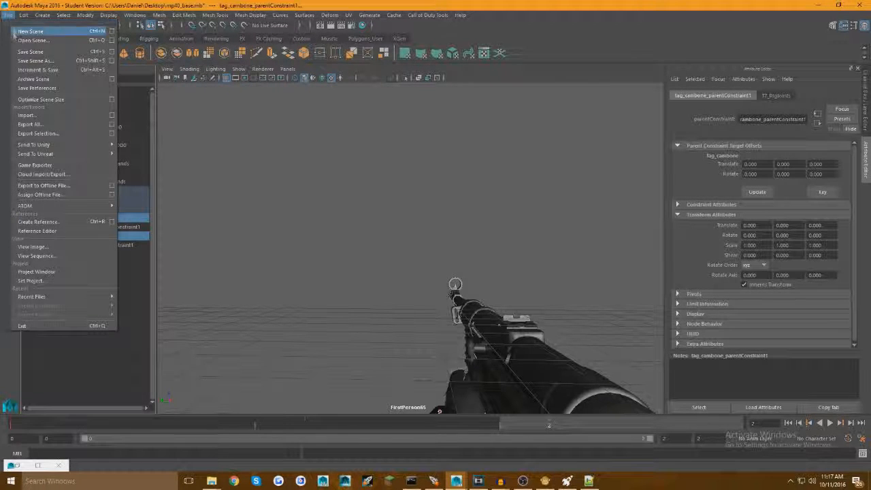
click(31, 40)
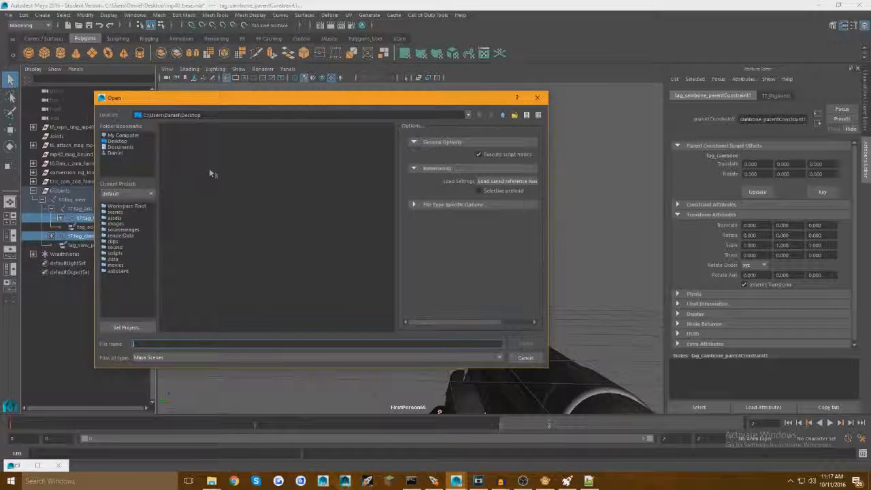
double_click(322, 294)
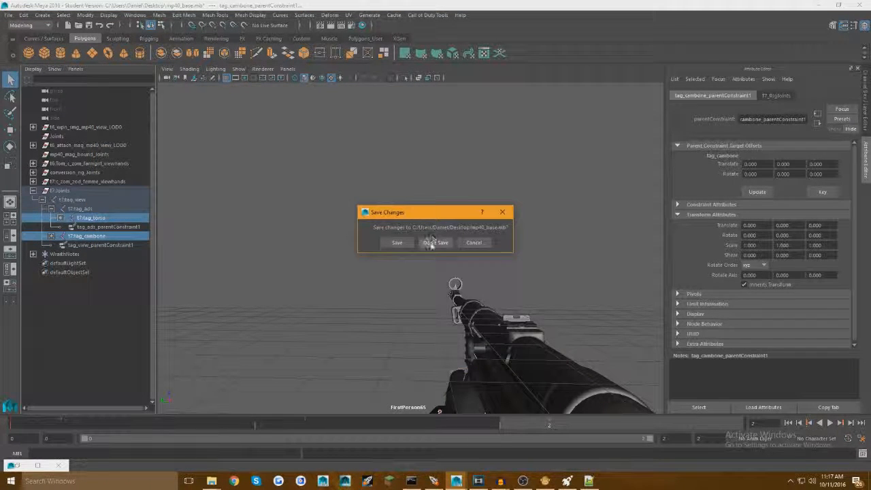
click(434, 243)
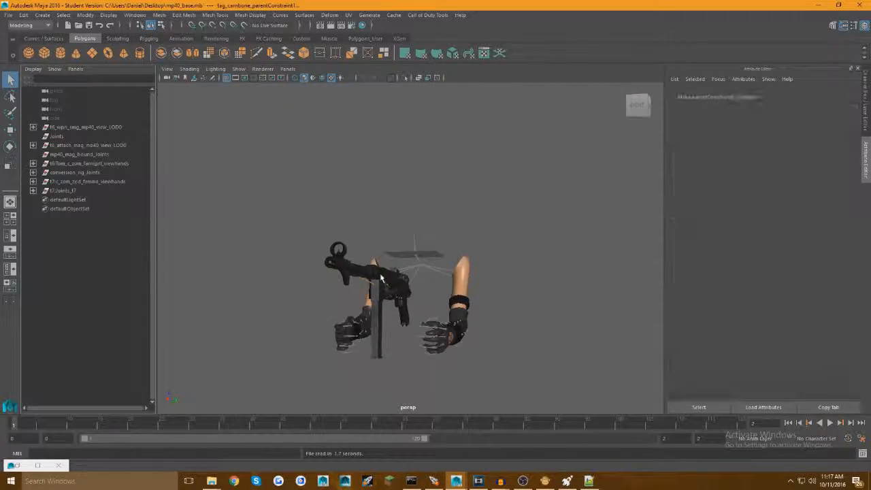
Step: Load the viewmodel_mp40_t6_idle_ANIM script from the exported mp40 xanims folder onto the reopened rig
mouse_move(211, 480)
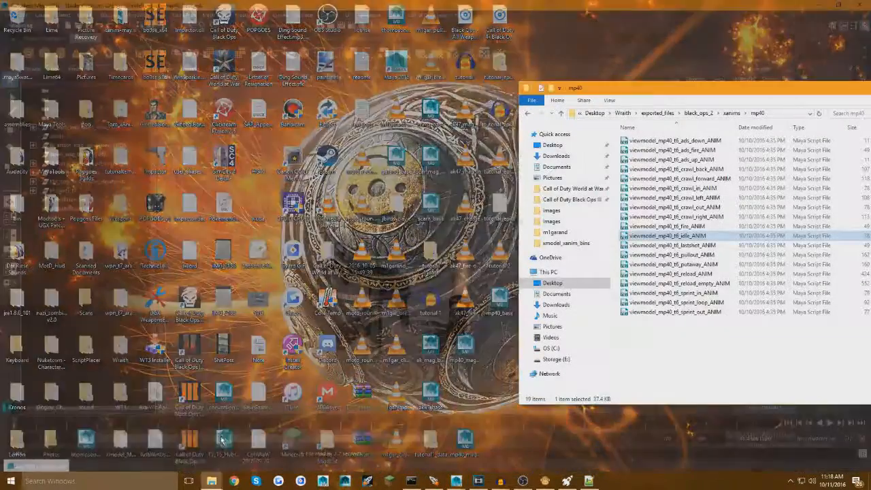
click(211, 446)
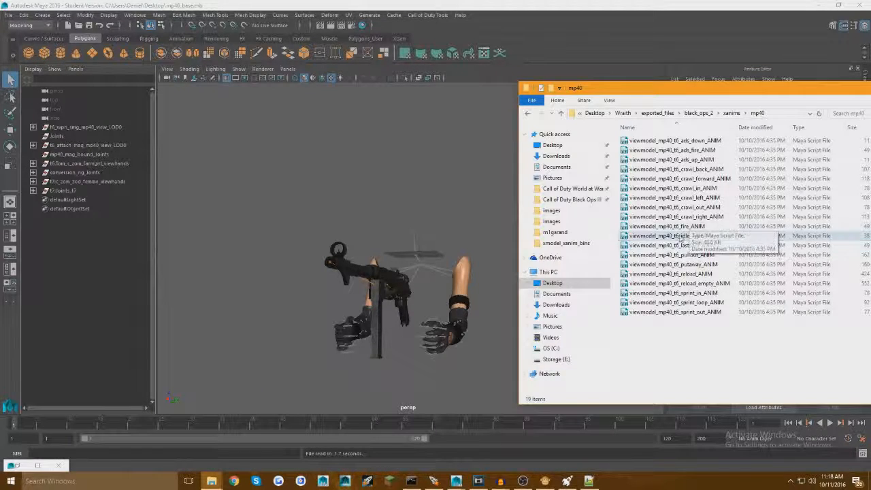
drag(678, 237, 414, 240)
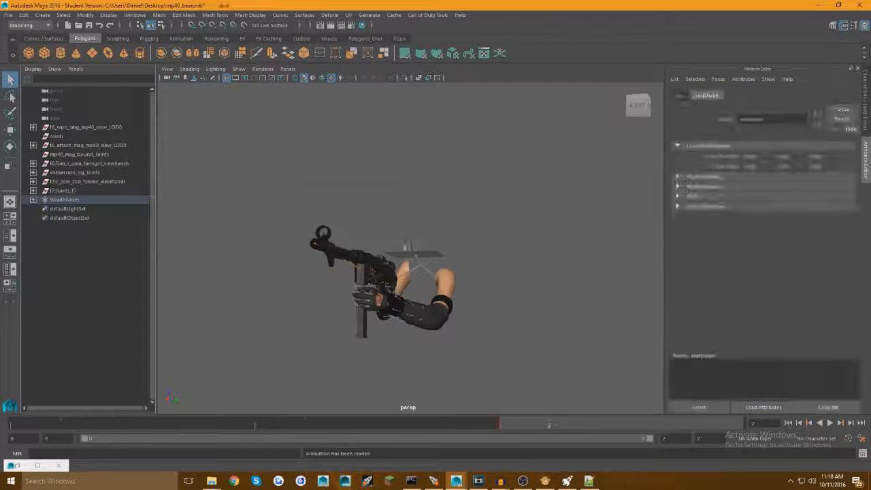
Step: Load the viewmodel_mp40_t6_ads_down_ANIM script from the mp40 folder onto the rig
mouse_move(212, 481)
click(213, 439)
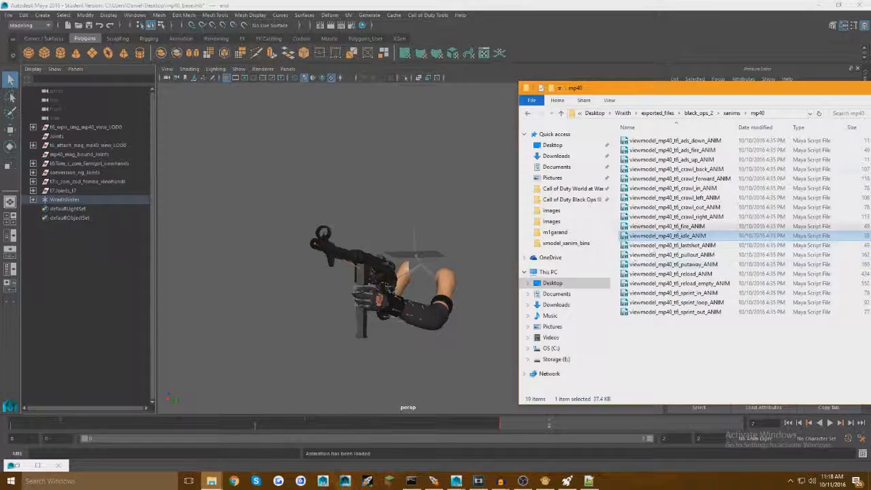
drag(707, 141, 331, 181)
alt+drag(272, 194, 363, 197)
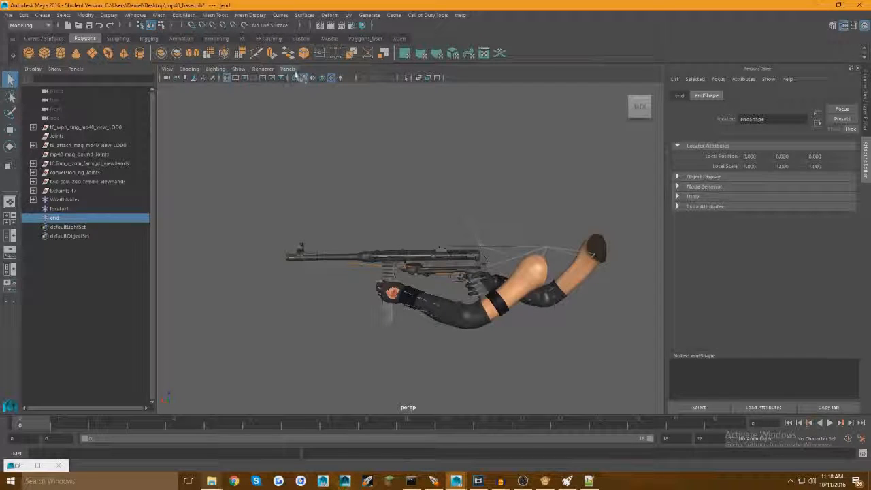
Step: Look through the FirstPerson65 camera and play the aim-down animation to check it
click(288, 68)
mouse_move(320, 74)
click(385, 77)
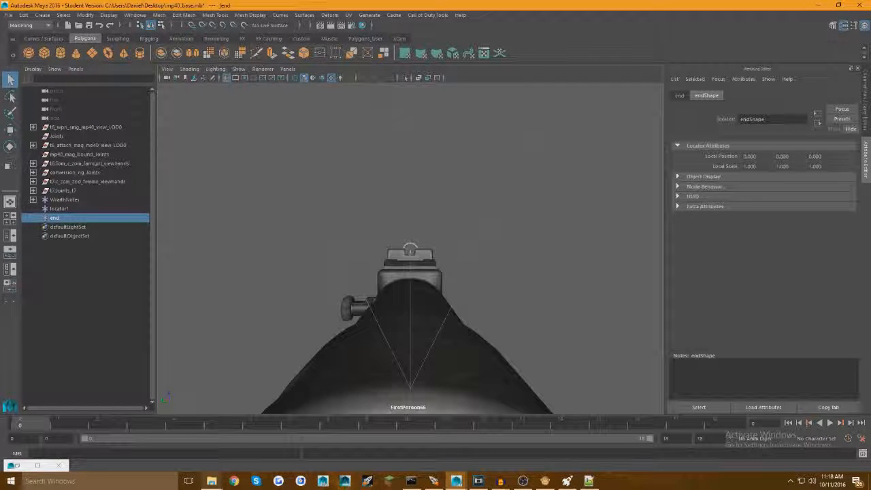
key(alt+v)
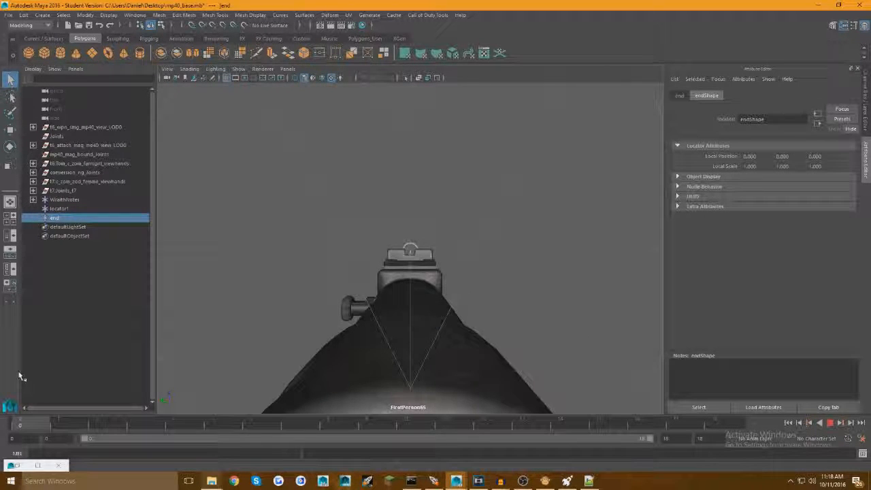
key(alt+v)
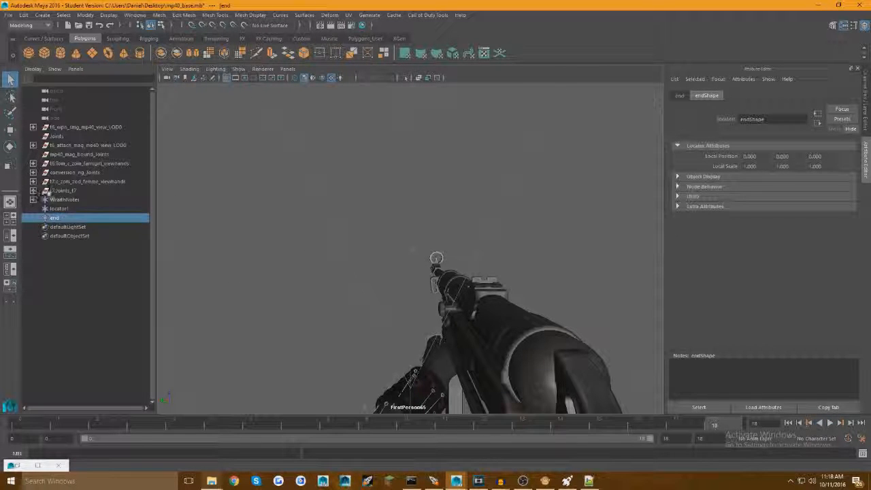
Step: Select the full hierarchy of t7:Joints_t7 and run the MEL script that strips "_t7" from the joint names
click(53, 191)
click(66, 15)
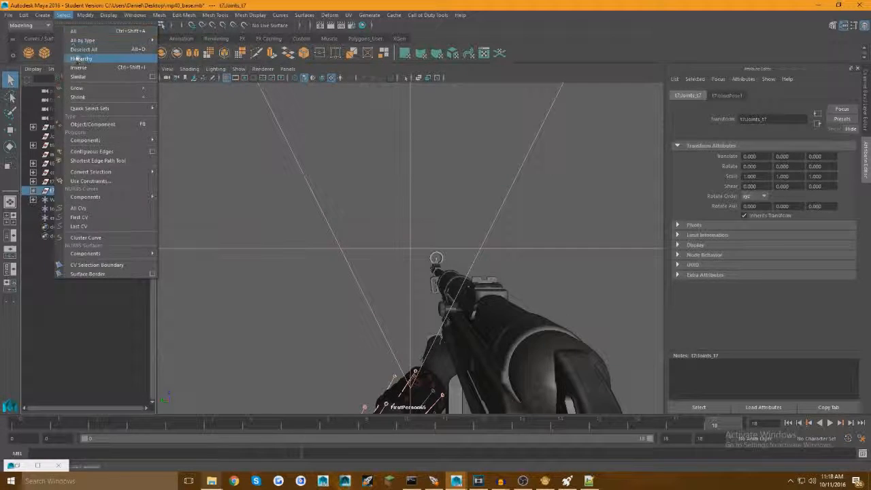
click(79, 60)
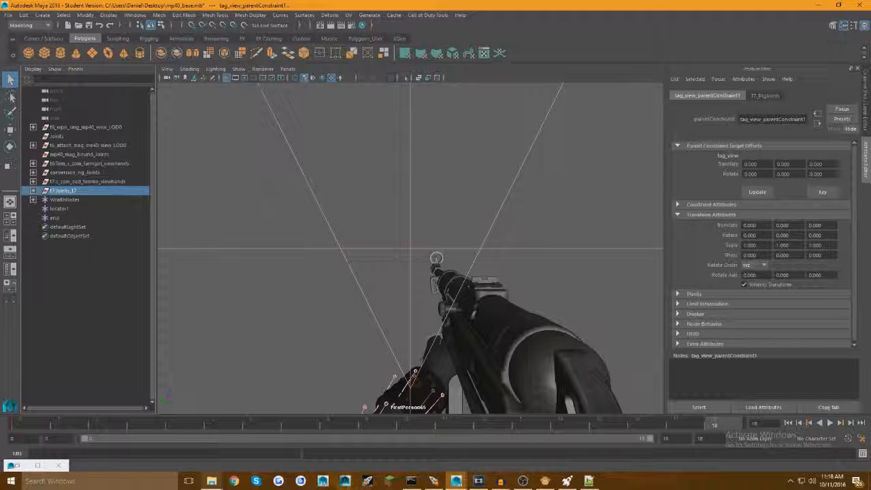
click(862, 453)
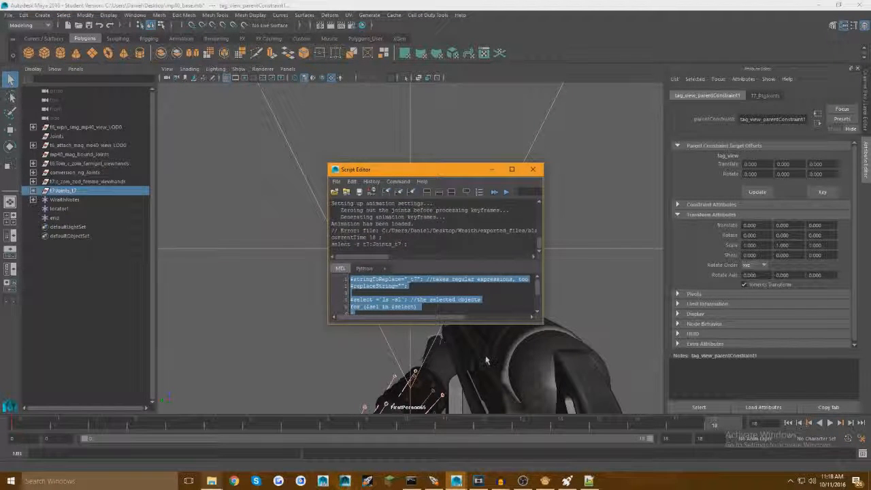
click(504, 194)
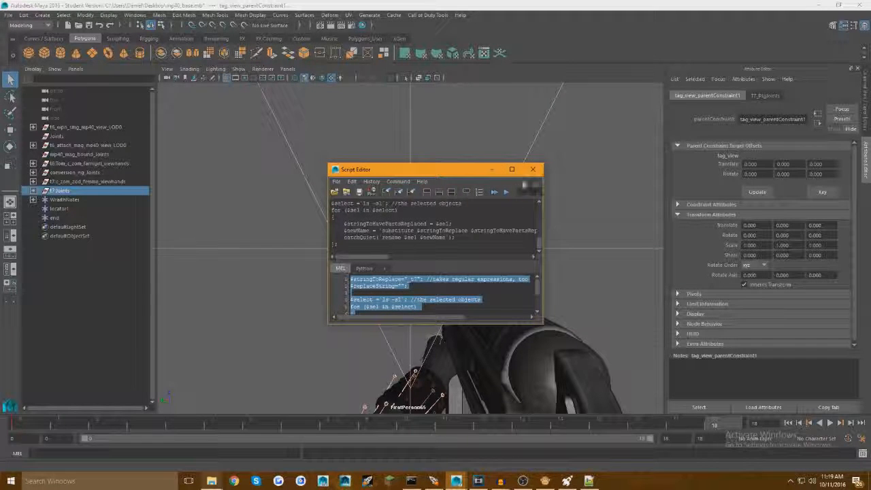
click(492, 170)
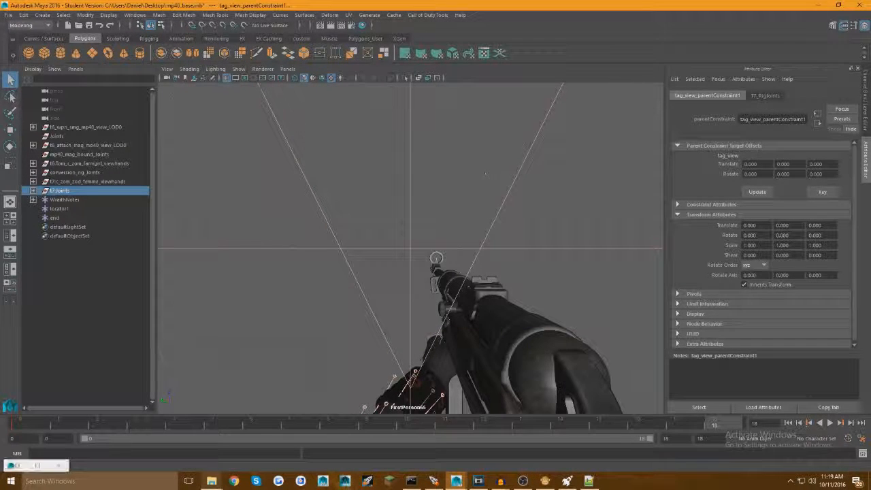
Step: Expand the t7 joint hierarchy down to t7:tag_weapon_right and rename its j_gun child joint to tag_weapon
click(34, 191)
click(42, 200)
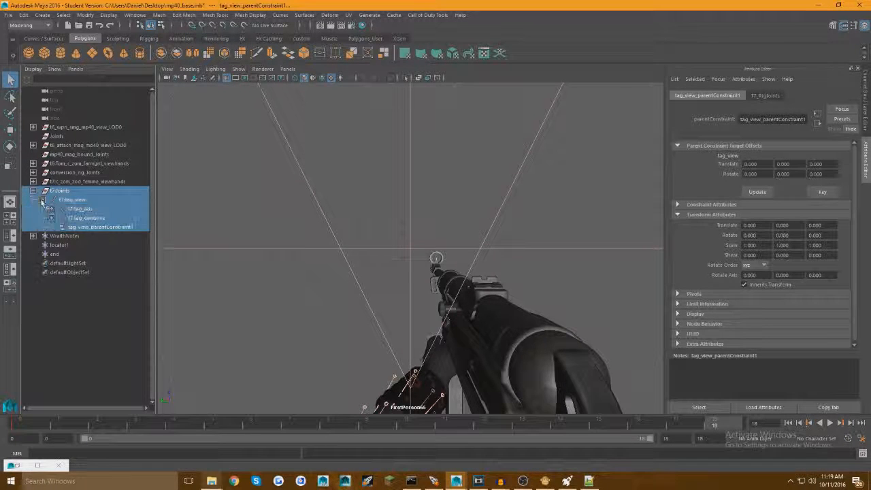
click(51, 209)
click(59, 217)
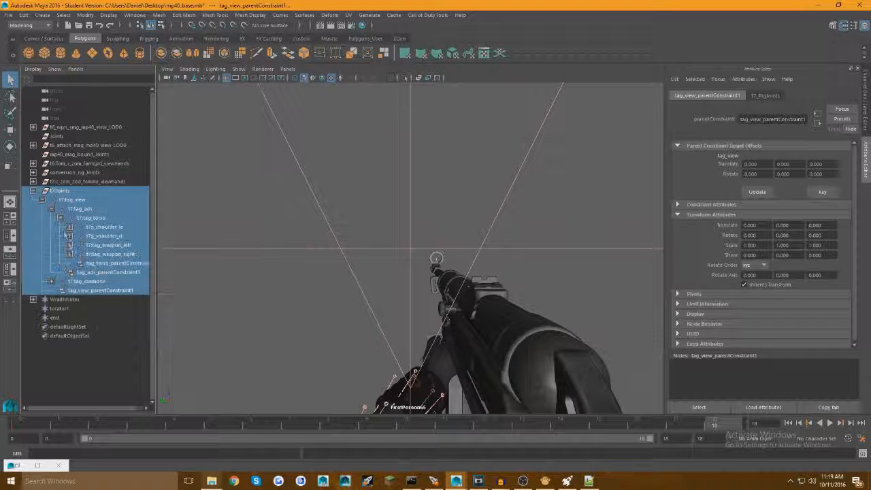
click(69, 254)
double_click(103, 265)
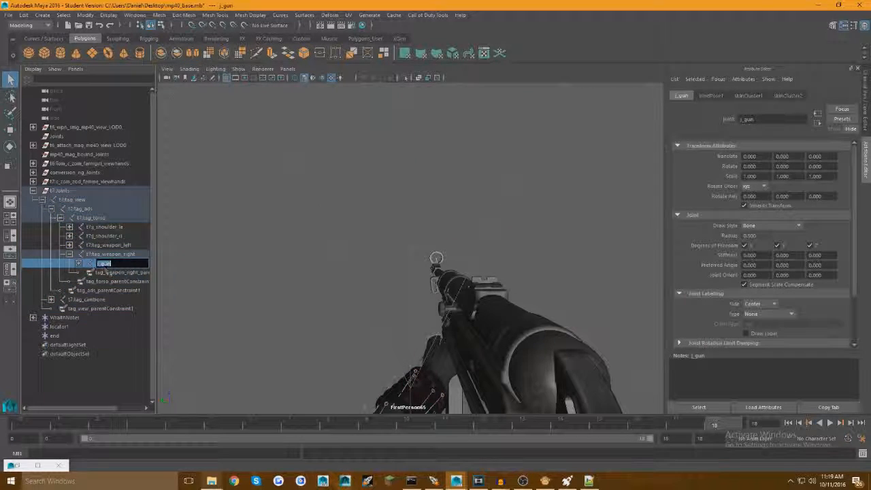
text(tag_weapon)
key(Return)
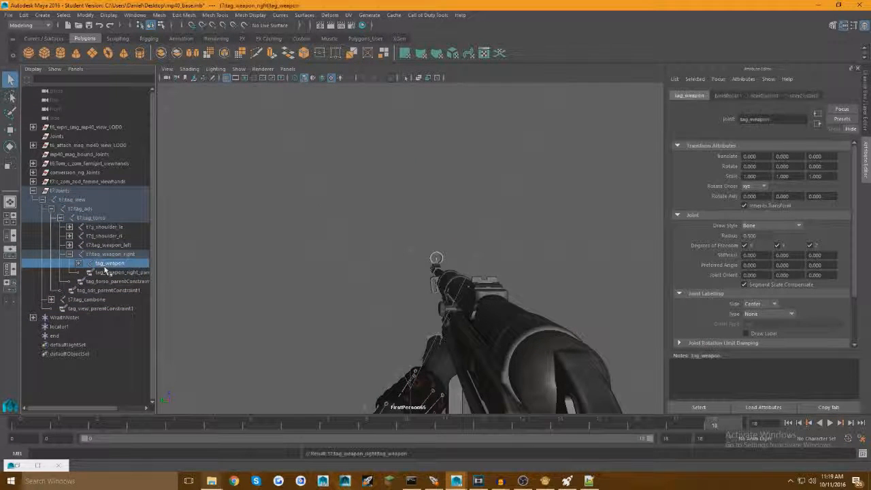
Step: Collapse t7:tag_torso and select the t7:tag_torso and t7:tag_view joints
click(60, 218)
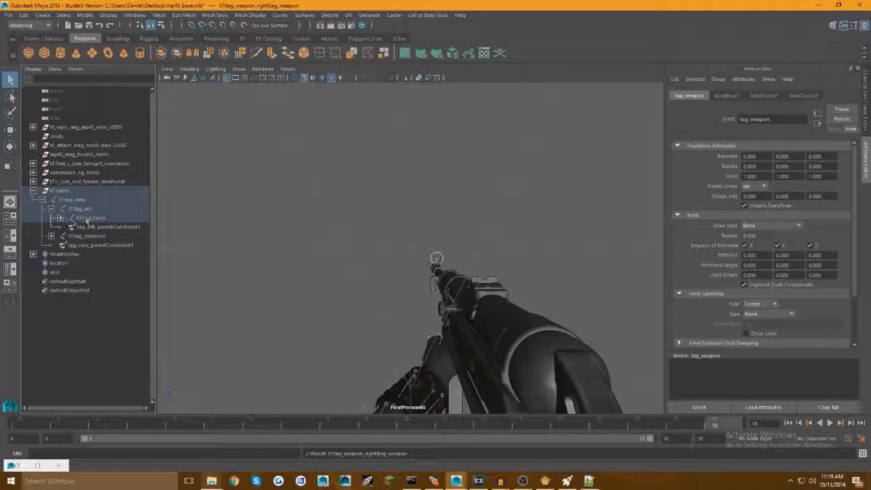
click(60, 218)
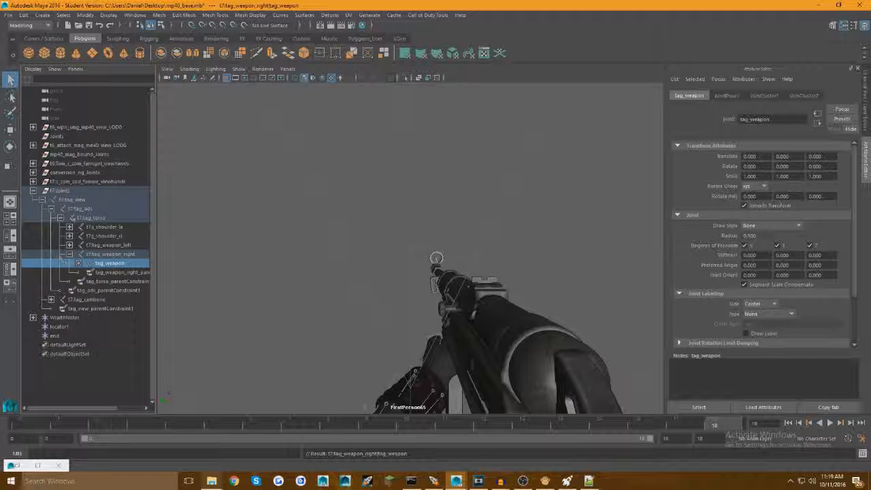
click(60, 218)
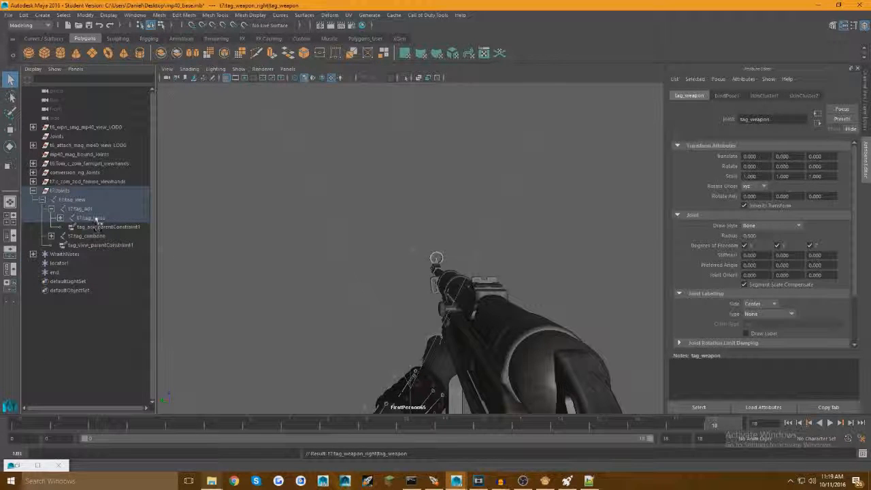
click(91, 217)
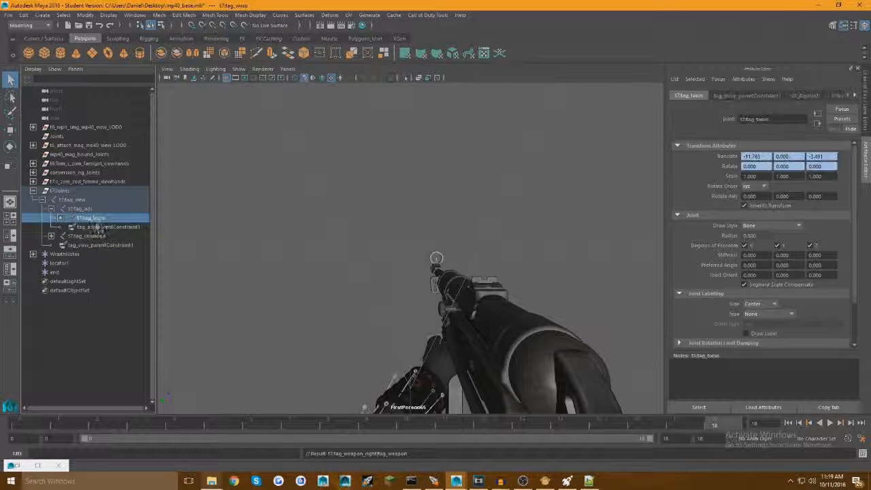
ctrl+click(72, 199)
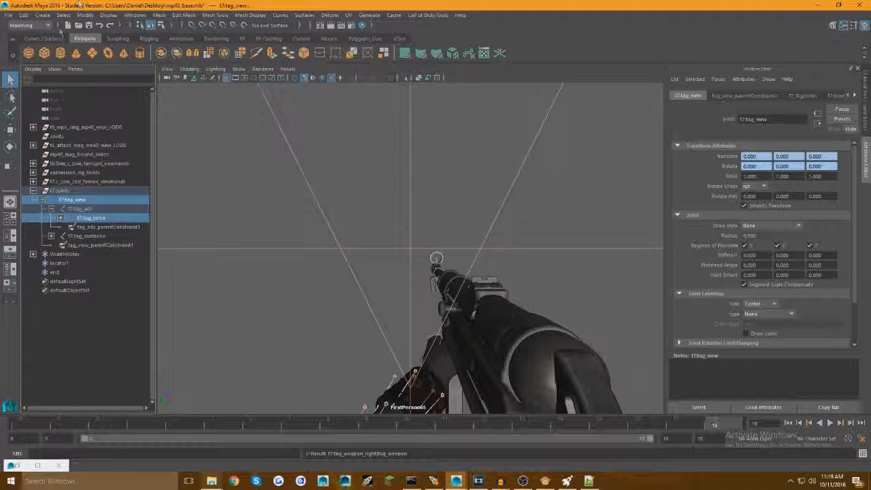
Step: Set up an XAnim export for frames 0 to 18 to a file named ads_down in the Custom Weapons MP40 folder
click(426, 16)
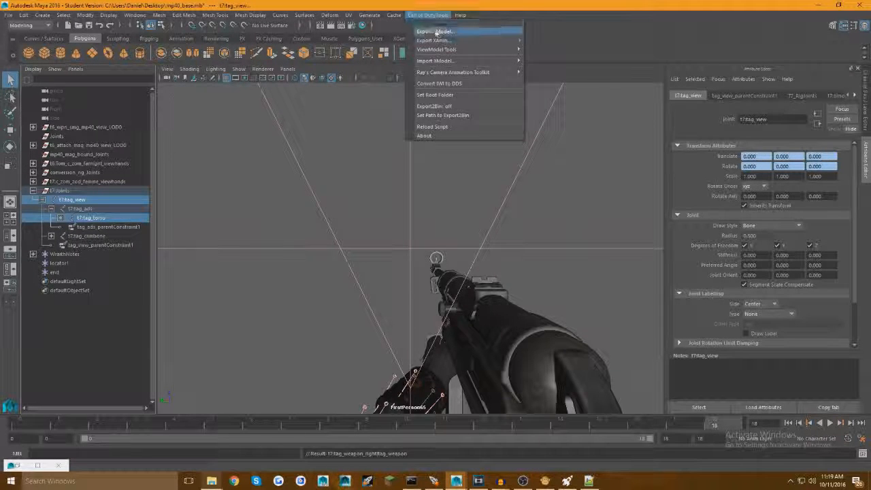
click(427, 42)
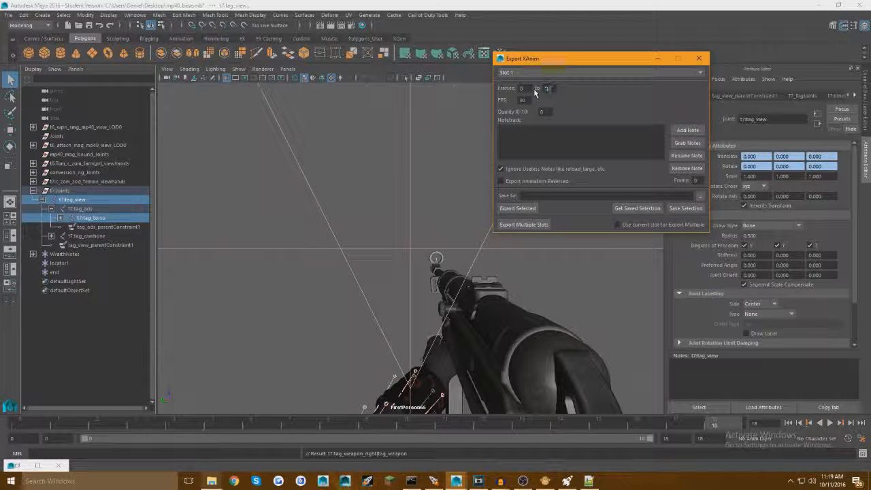
click(700, 196)
double_click(198, 143)
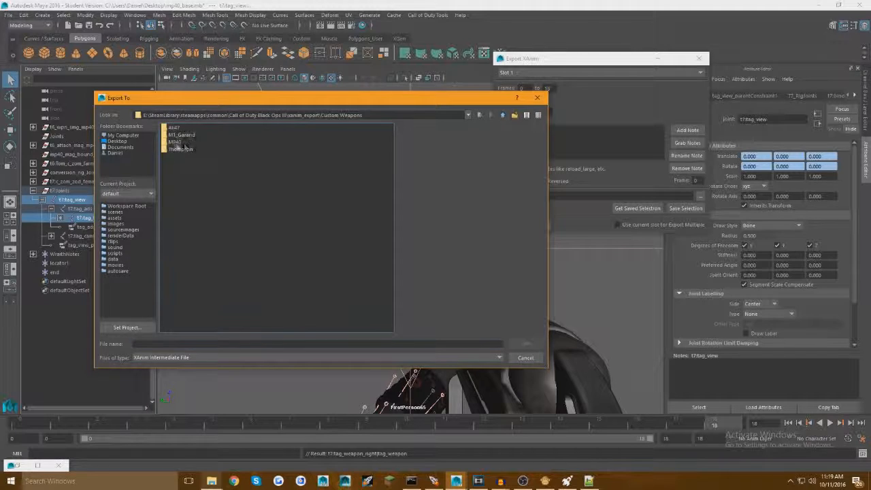
double_click(175, 142)
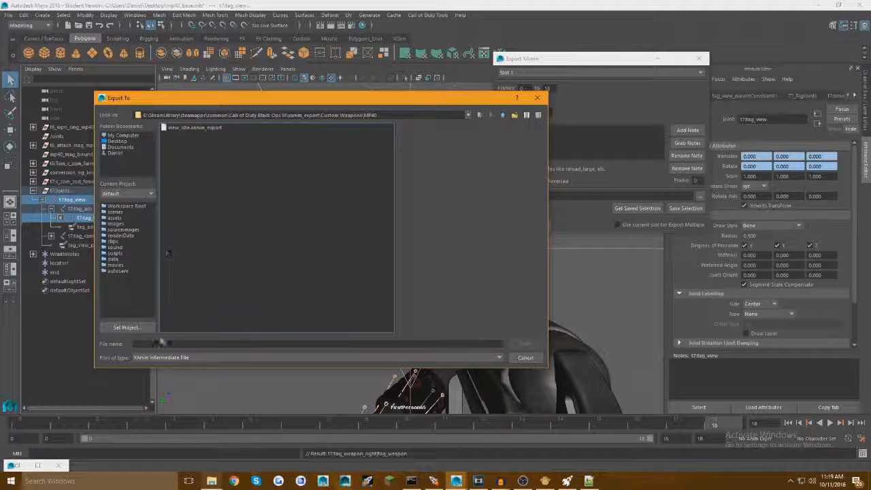
text(ads_down)
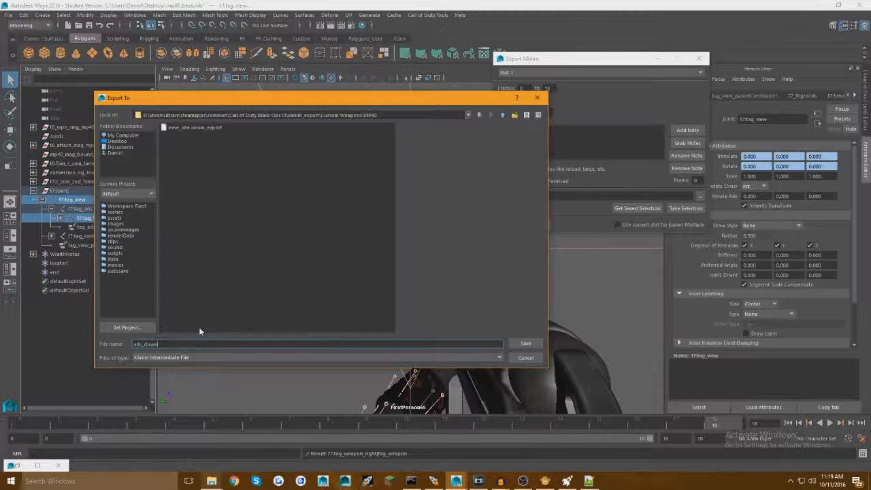
key(Return)
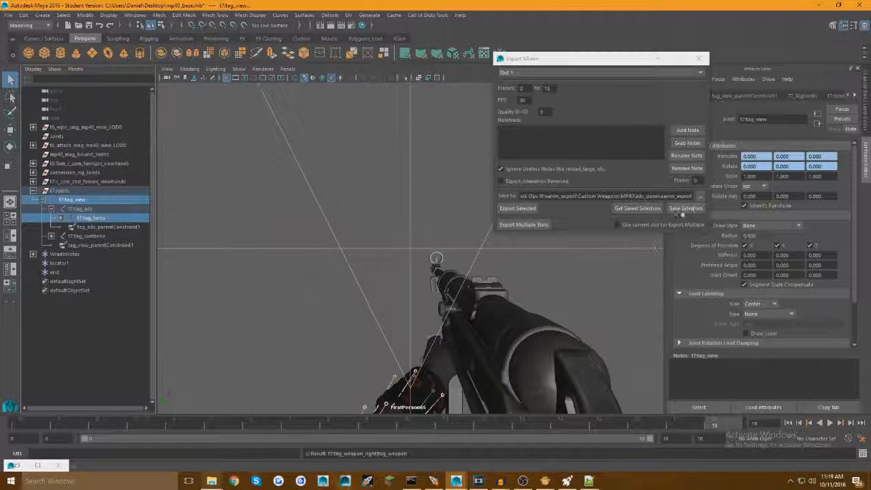
Step: Export the selected joints as the ads_down XAnim without saving the scene, and close the Export XAnim window
click(530, 208)
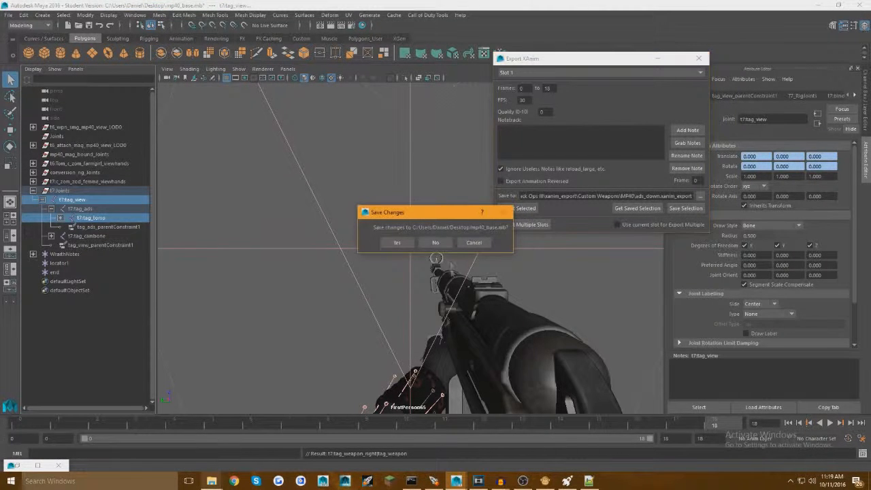
click(439, 245)
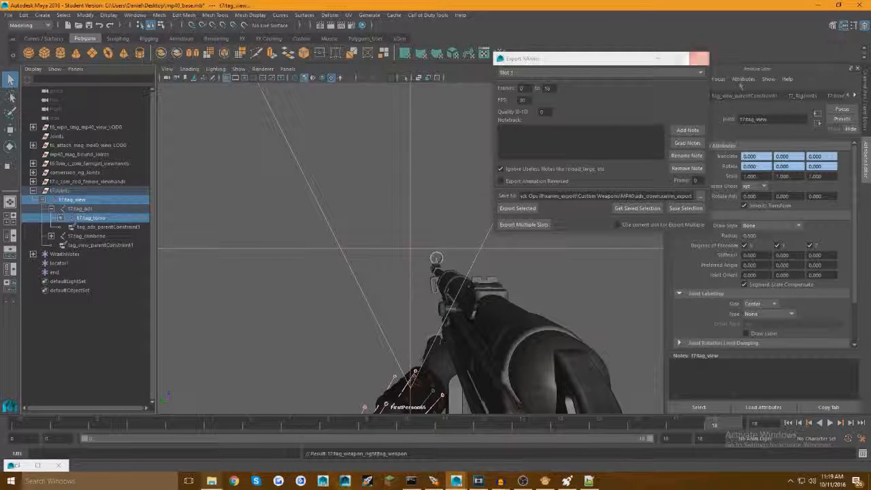
click(699, 57)
Step: Reopen the mp40_base.mb scene from the Desktop without saving the changes to the current one
click(8, 14)
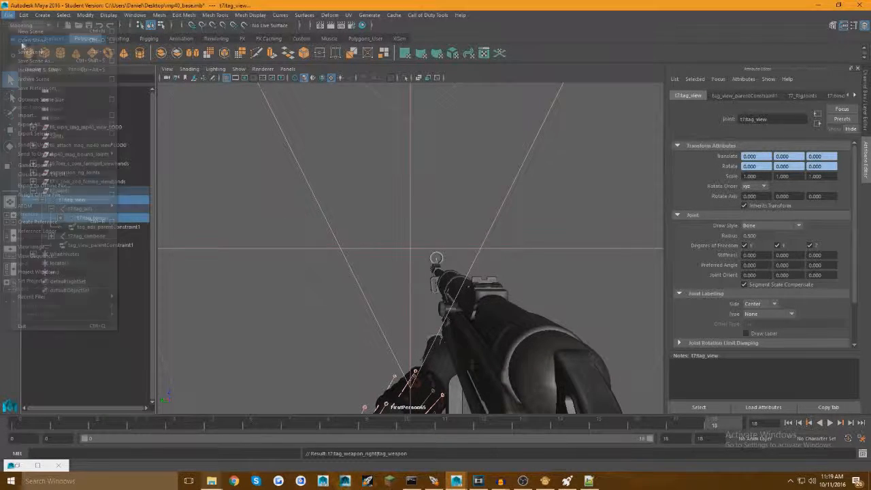
click(21, 42)
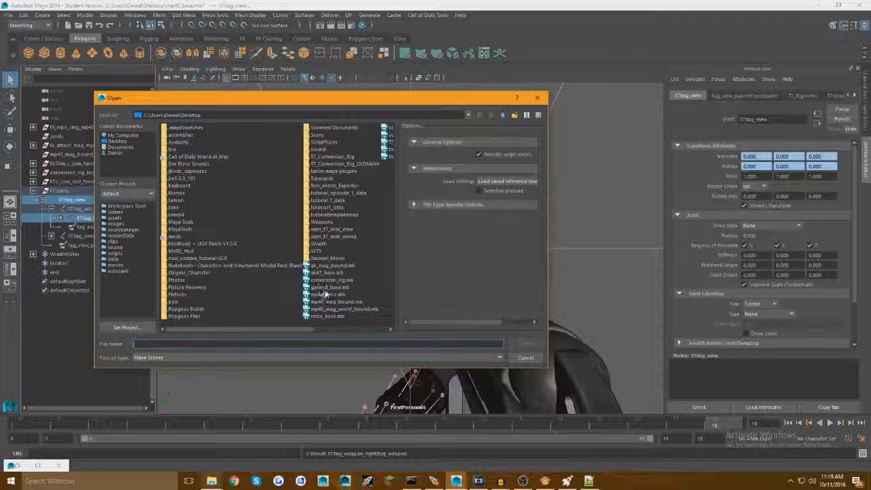
double_click(320, 295)
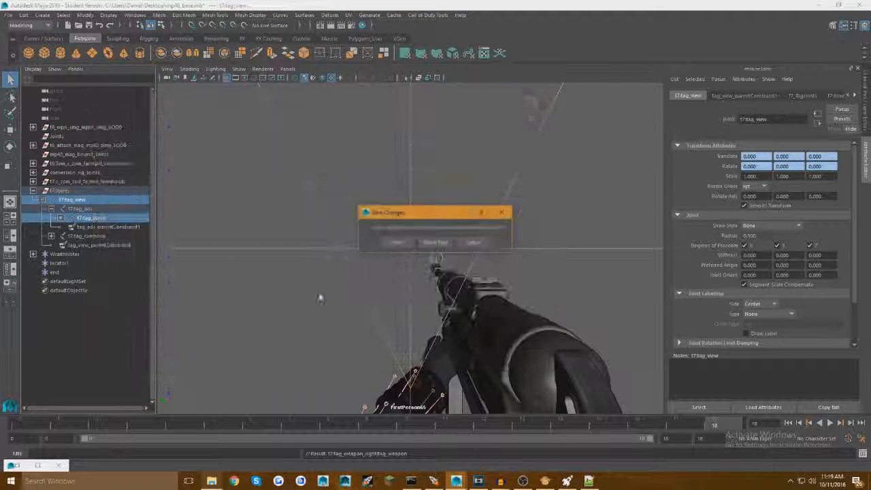
click(433, 244)
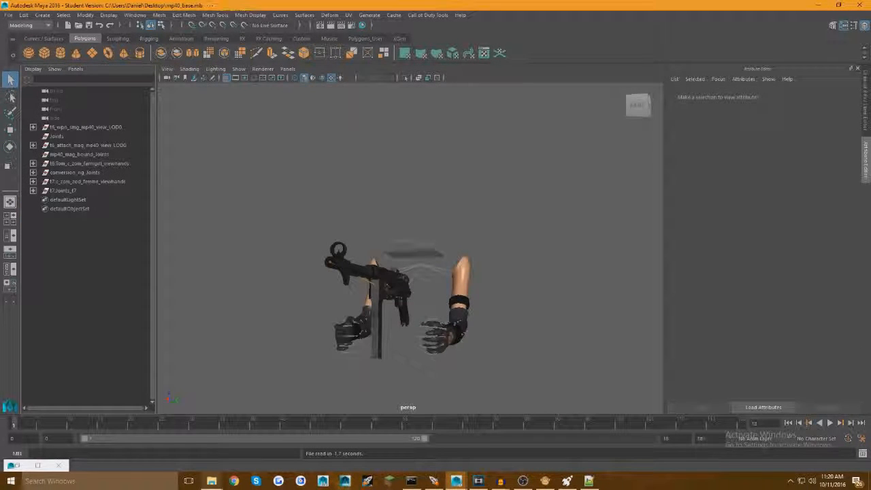
Step: Load the viewmodel_mp40_t6_reload_empty_ANIM file from the exported mp40 xanims folder onto the rig in the scene
alt+drag(265, 223, 232, 234)
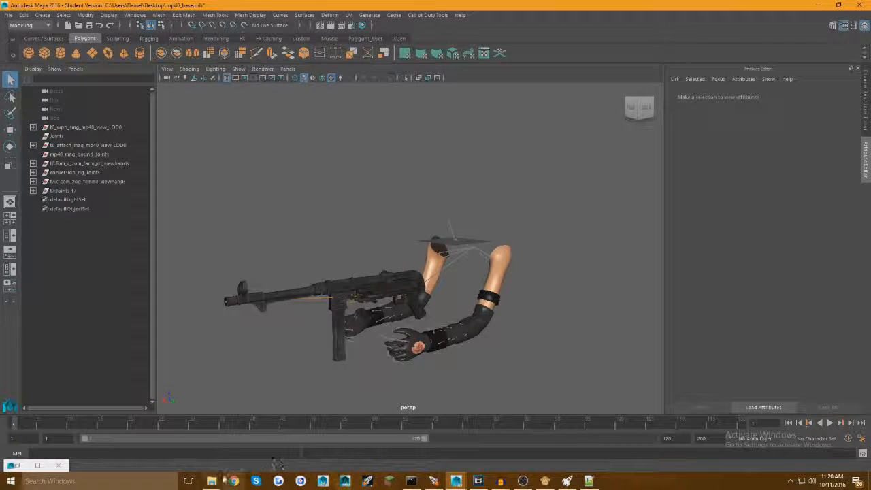
mouse_move(211, 481)
click(235, 441)
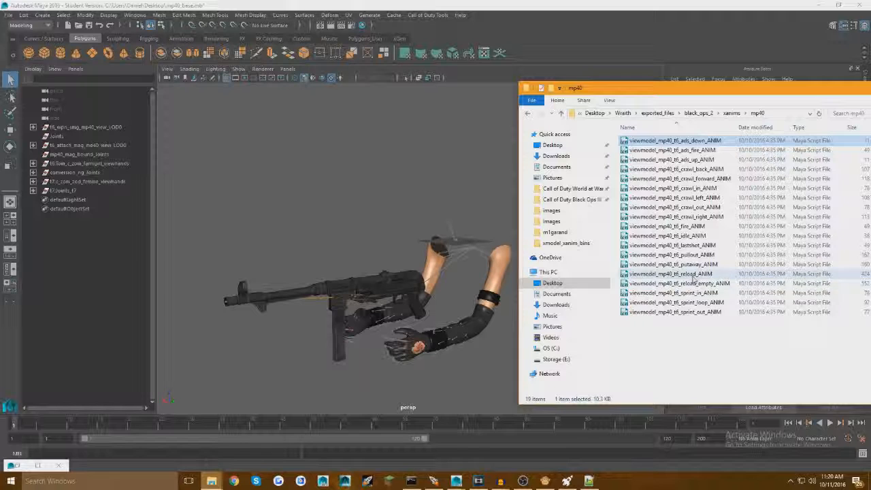
click(695, 283)
drag(695, 283, 352, 258)
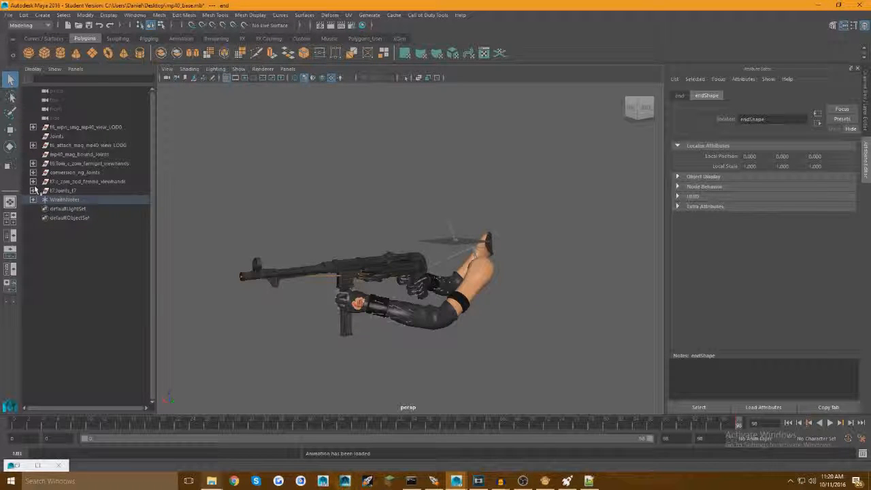
Step: Select the whole t7:Joints_t7 hierarchy and run the MEL rename script that strips the _t7 suffix from its names
click(70, 191)
click(64, 15)
click(75, 52)
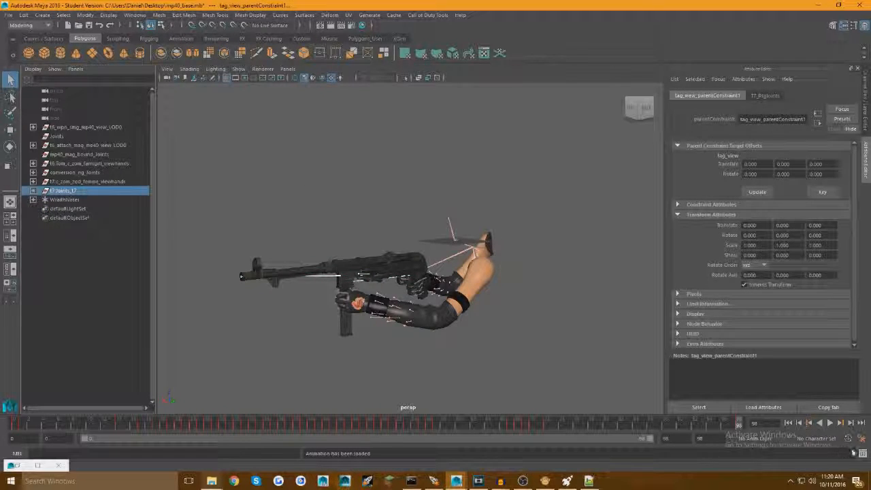
click(862, 454)
click(506, 191)
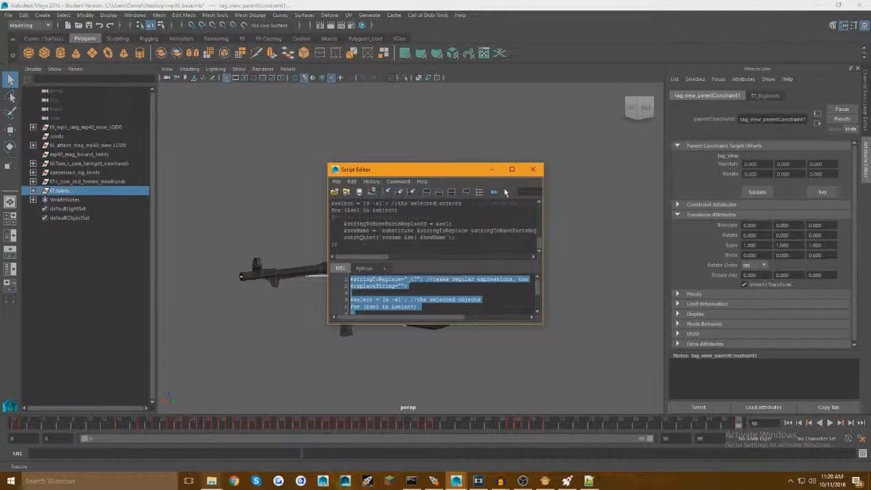
click(492, 170)
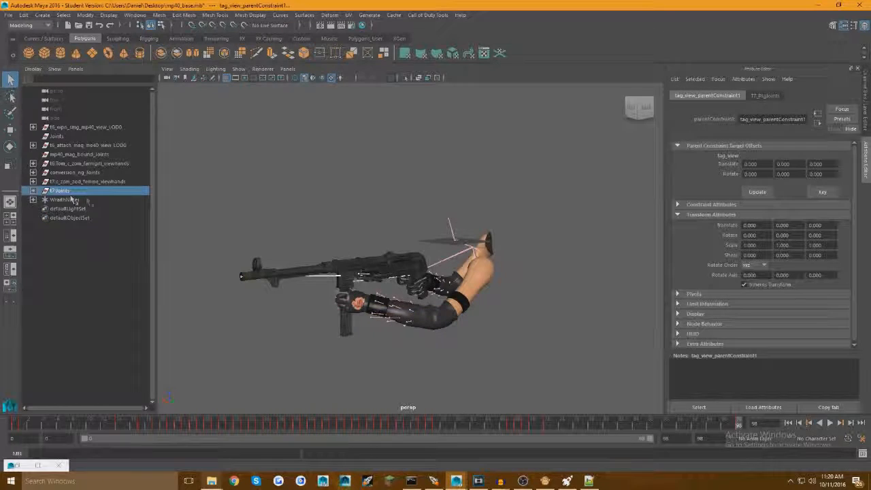
Step: Expand the t7:Joints hierarchy down to t7:tag_weapon_right, rename its j_gun child joint to tag_weapon, and collapse t7:tag_torso
click(33, 190)
click(42, 200)
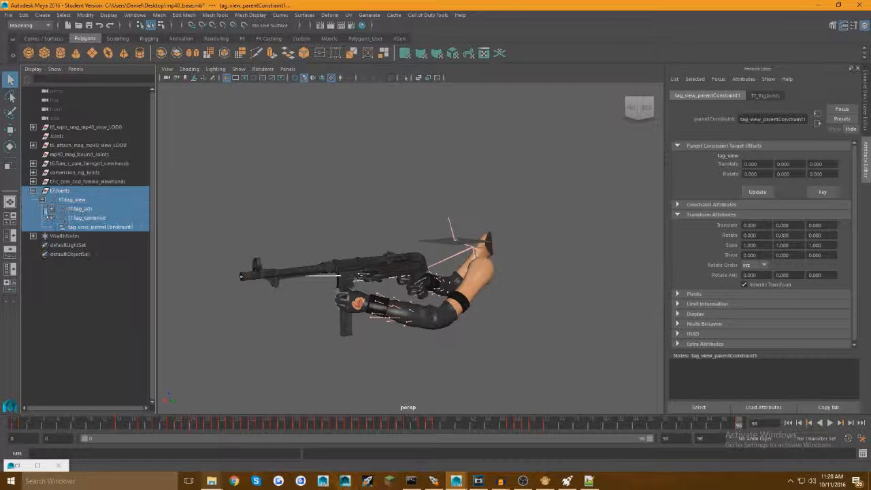
click(51, 217)
click(60, 227)
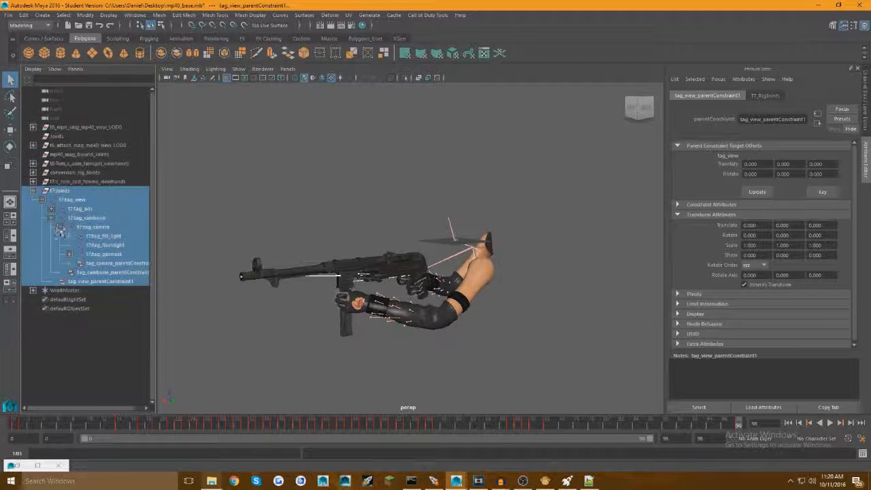
click(51, 218)
click(51, 208)
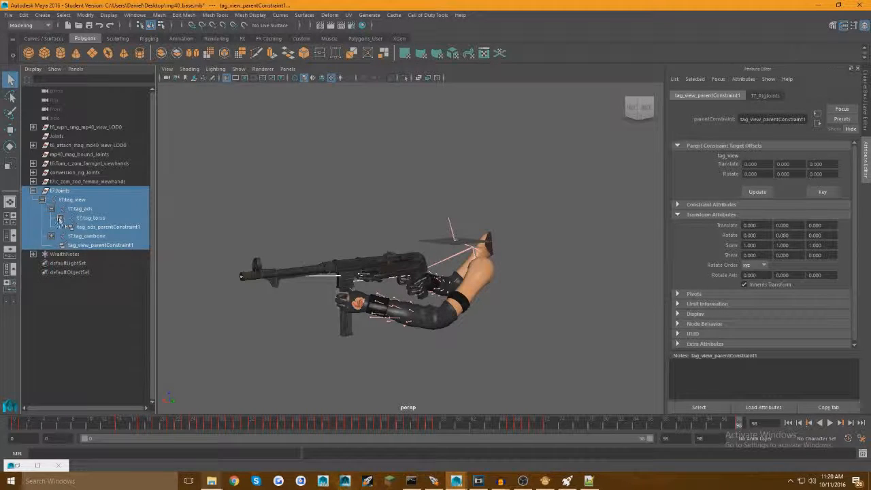
click(60, 217)
click(70, 254)
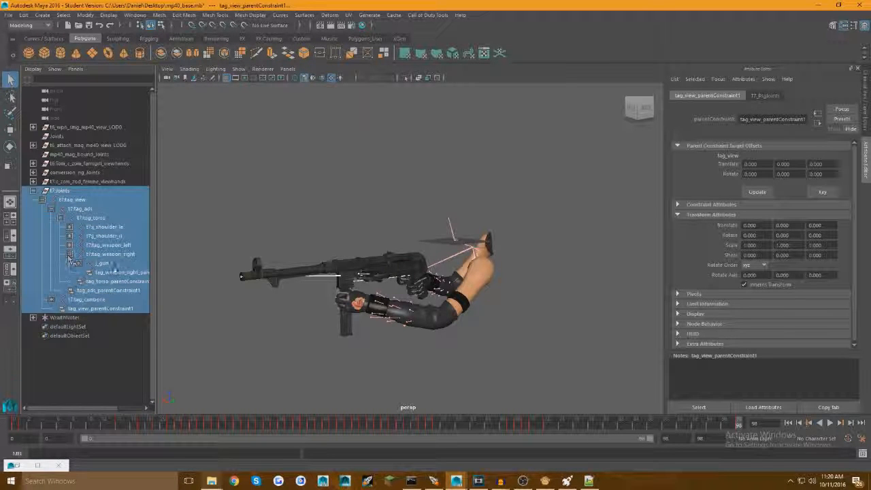
click(103, 263)
text(tag_weapon)
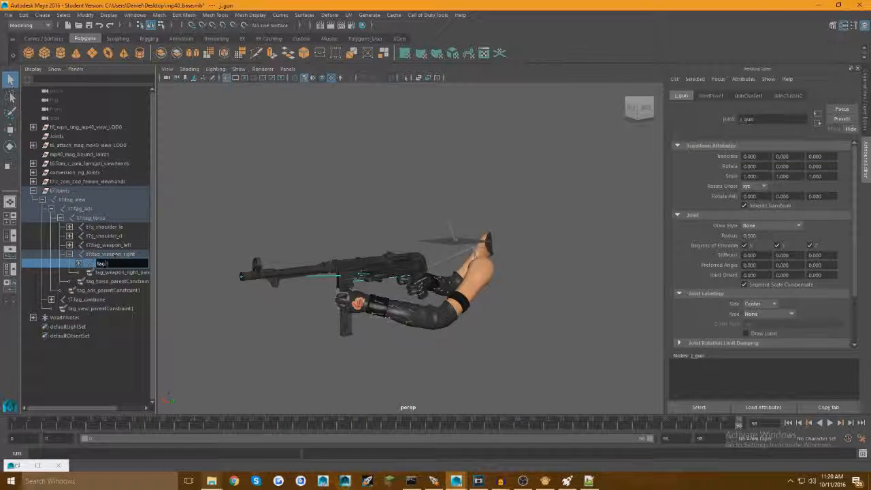
key(Return)
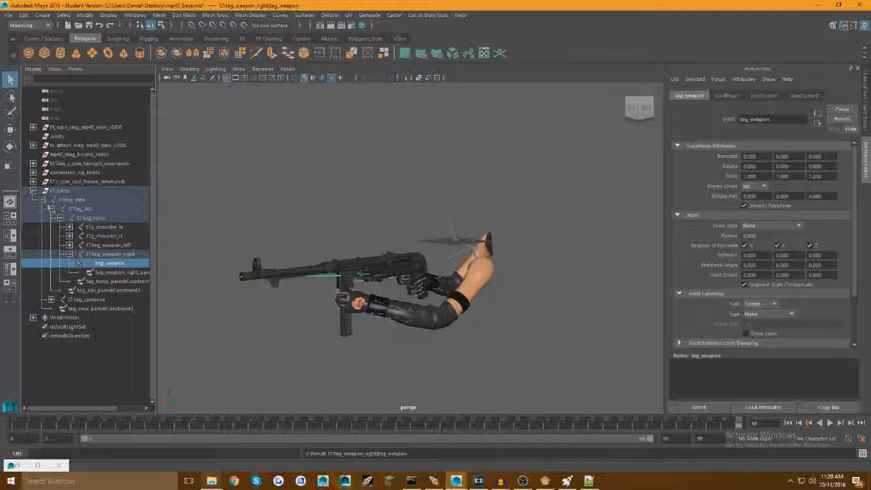
click(60, 218)
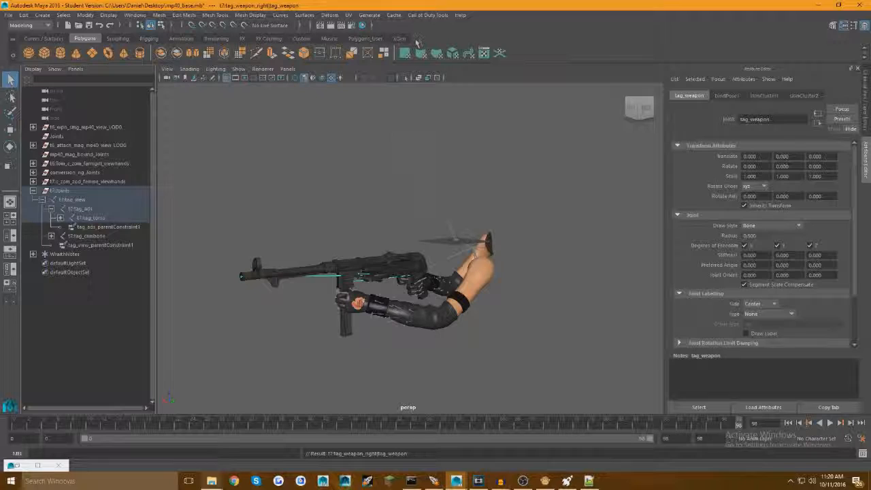
Step: Start an XAnim export and set its frame range from 0 to 98
click(428, 15)
click(442, 39)
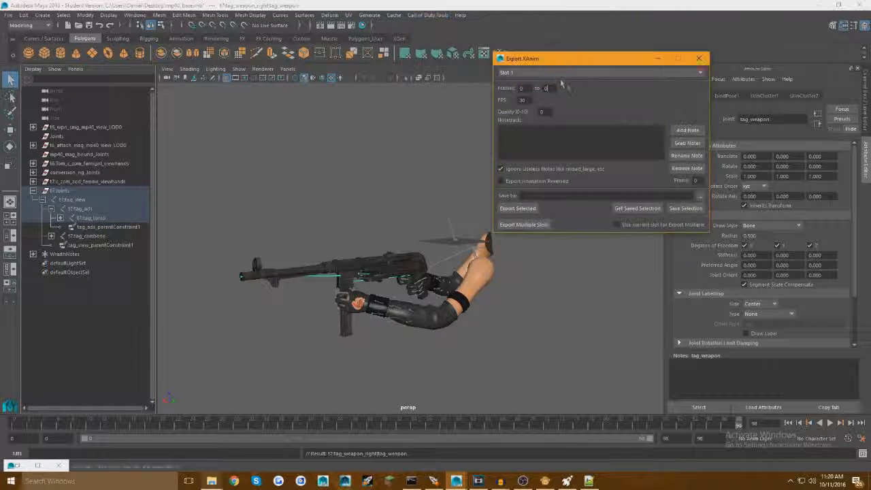
double_click(549, 90)
text(98)
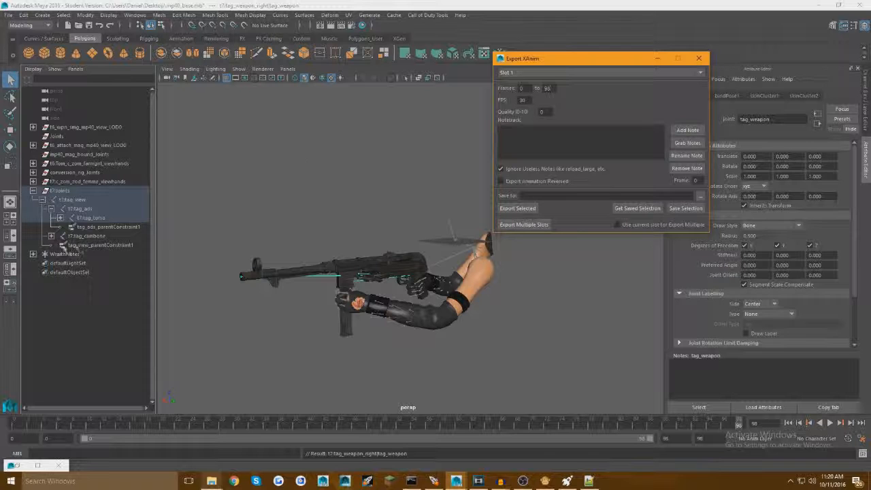
Step: Expand WraithNotes and add a notetrack named fly_mp40_mag_out_plr at that note's keyed frame, 20
click(34, 254)
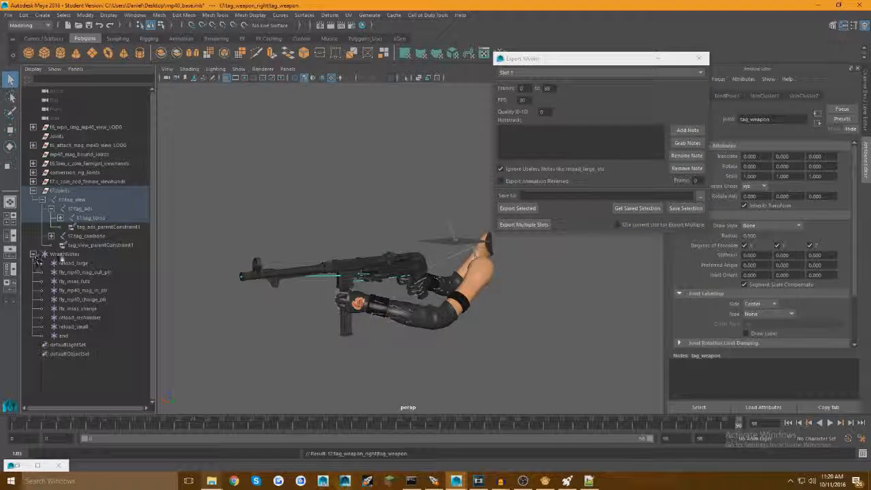
click(91, 272)
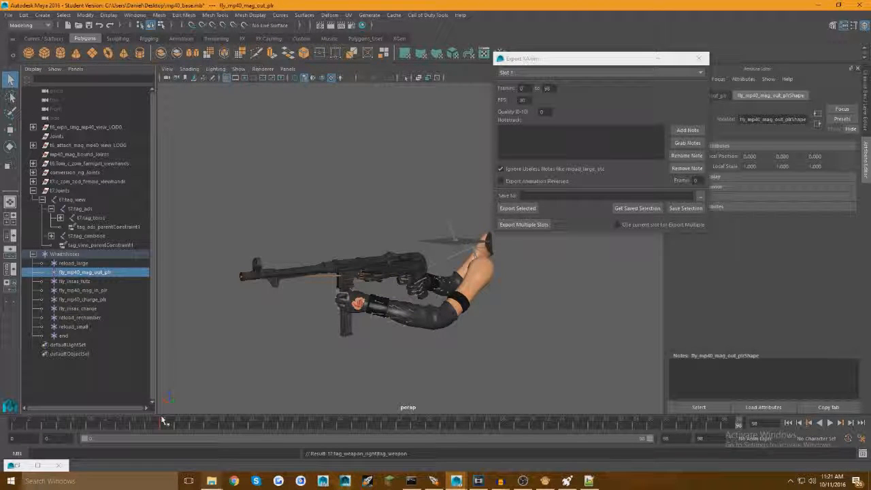
click(163, 422)
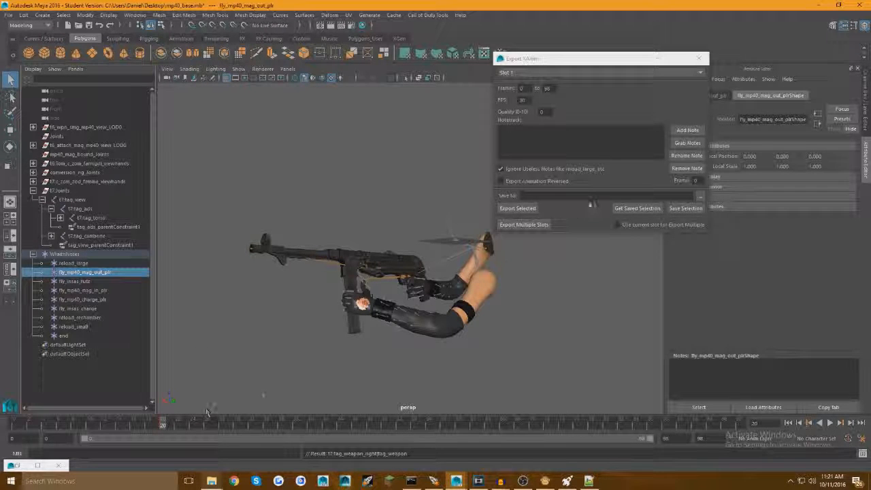
click(680, 130)
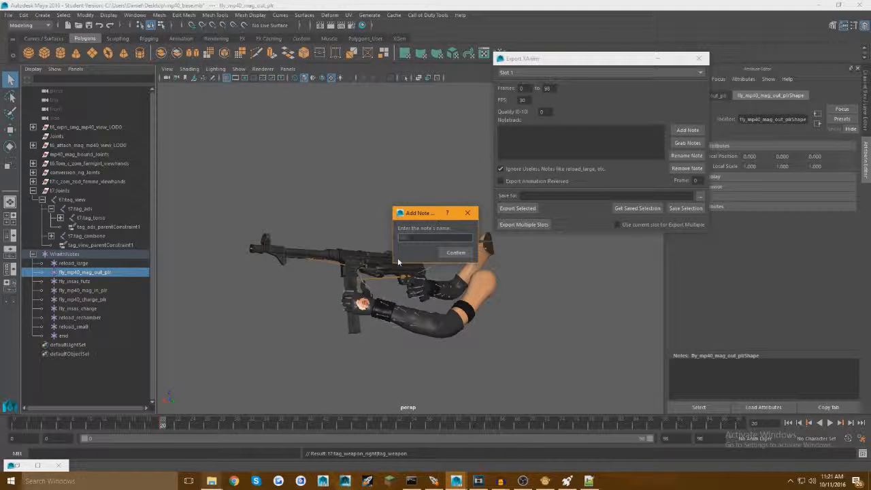
text(fly_mp40_mag_out_plr)
key(Return)
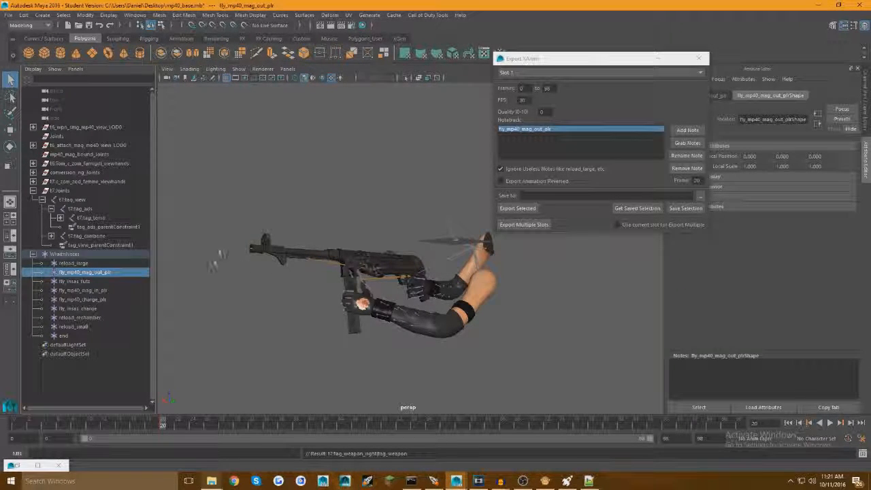
Step: Add a notetrack named fly_mp40_mag_in_plr at that note's keyed frame, 56
click(95, 289)
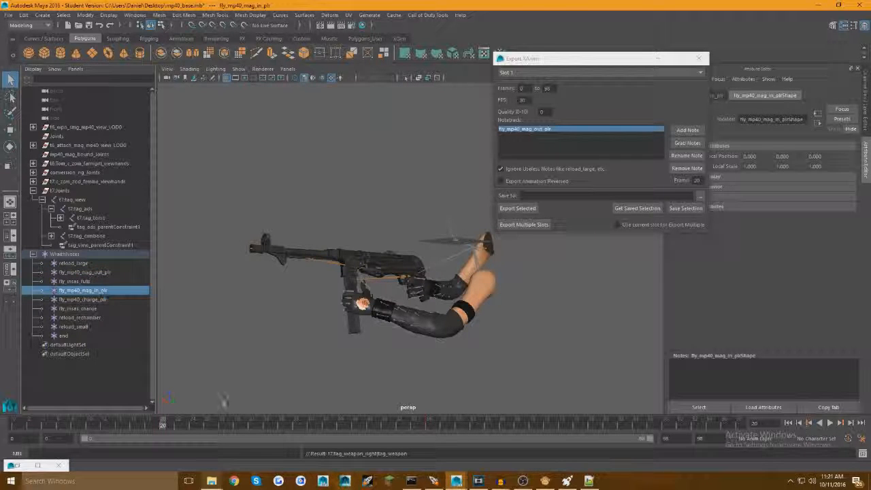
click(429, 423)
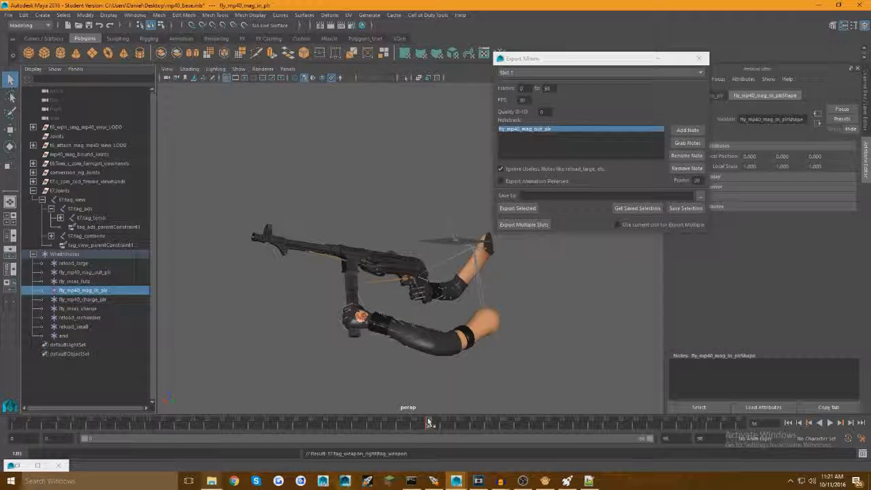
click(686, 130)
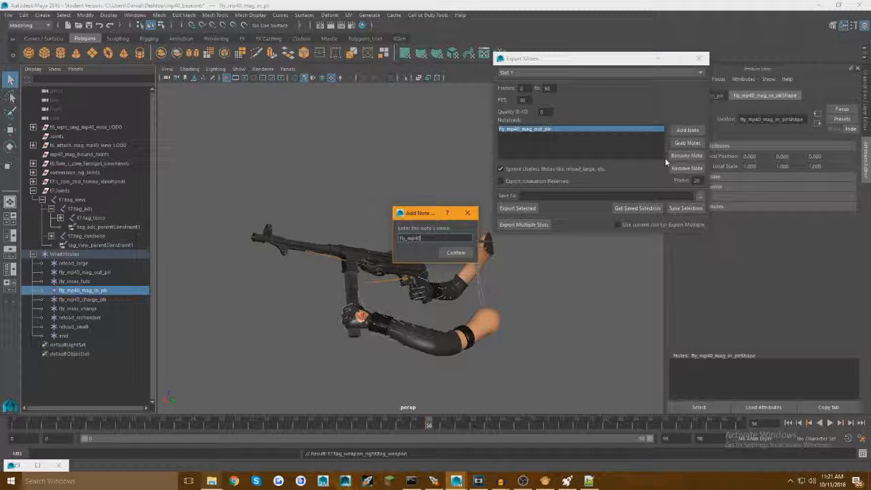
text(fly_mp40_mag_in_plr)
key(Return)
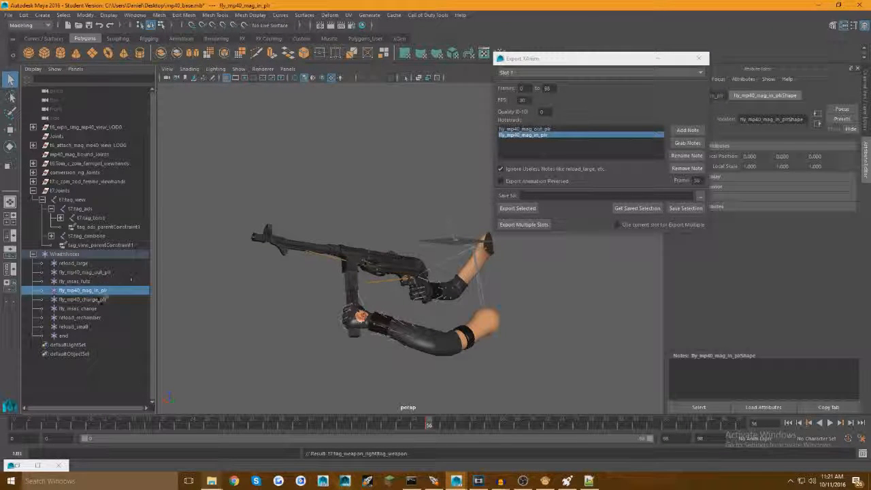
Step: Add a notetrack named fly_mp40_charge_plr at that note's keyed frame, 67
click(75, 299)
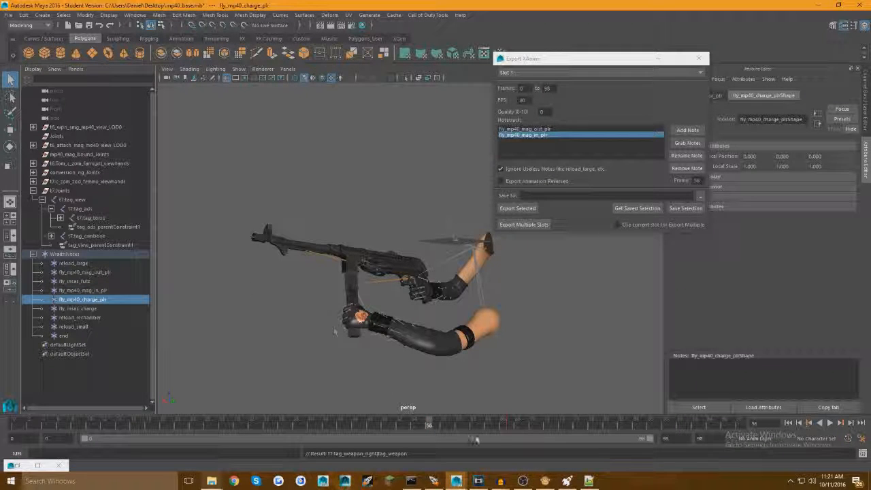
click(509, 427)
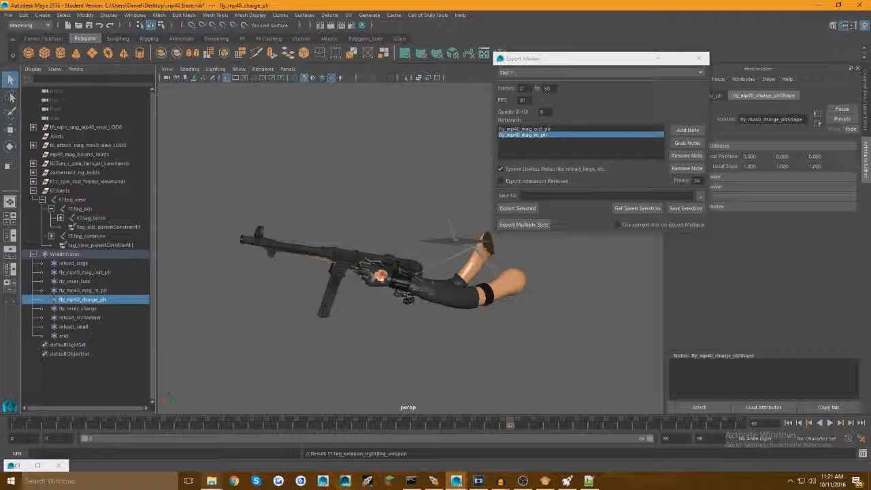
click(683, 130)
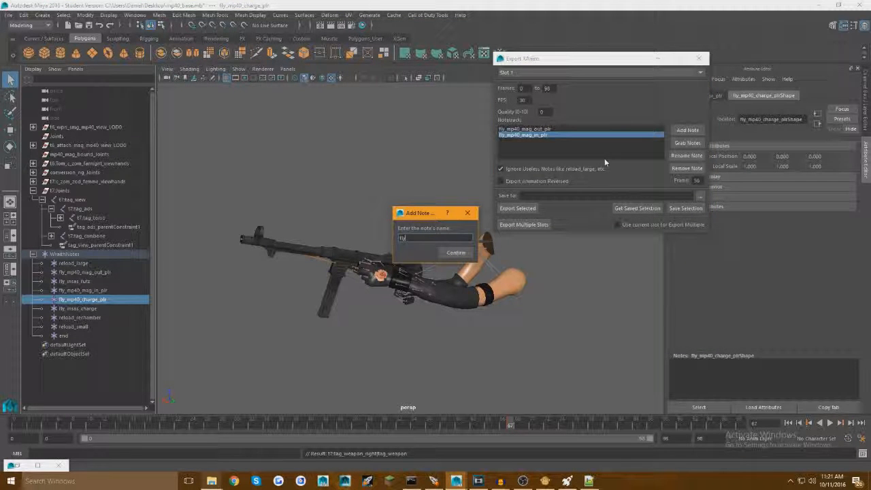
text(fly_mp40_charge_plr)
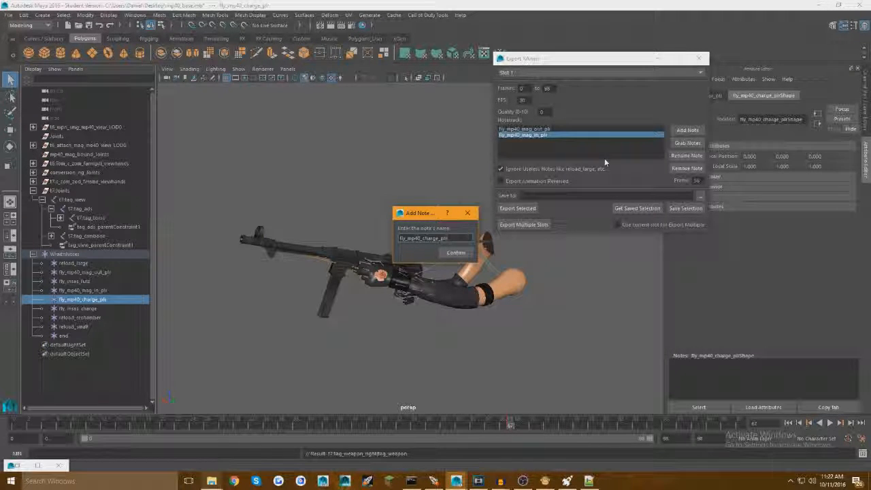
key(Return)
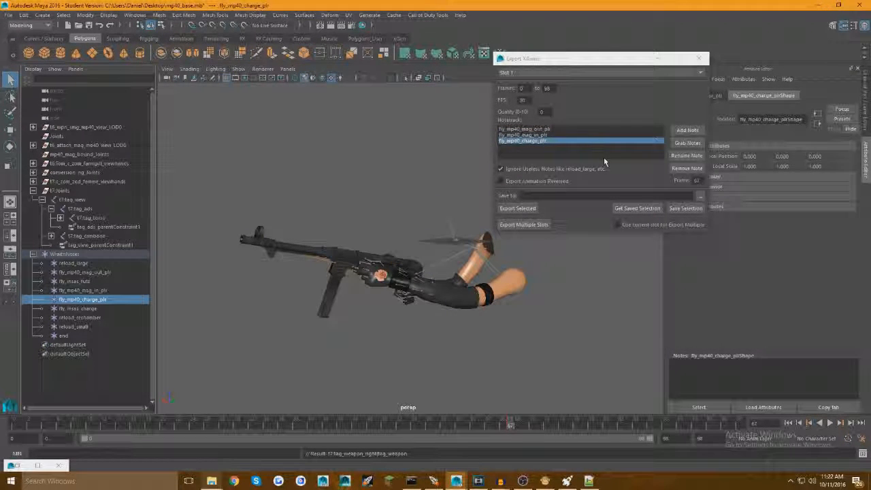
Step: Examine the keyed frames of the remaining WraithNotes, including fly_insas_charge, reload_rechamber, reload_small and fly_insas_futz, against the MP40 pose
click(79, 310)
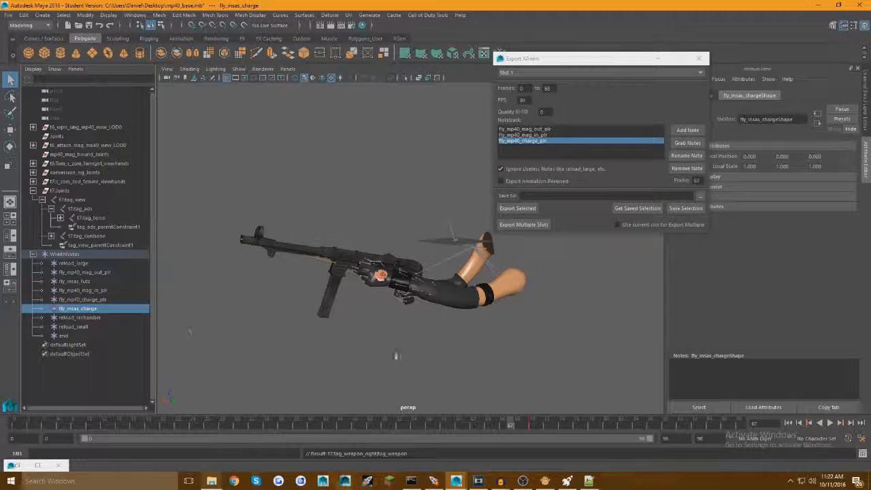
click(533, 423)
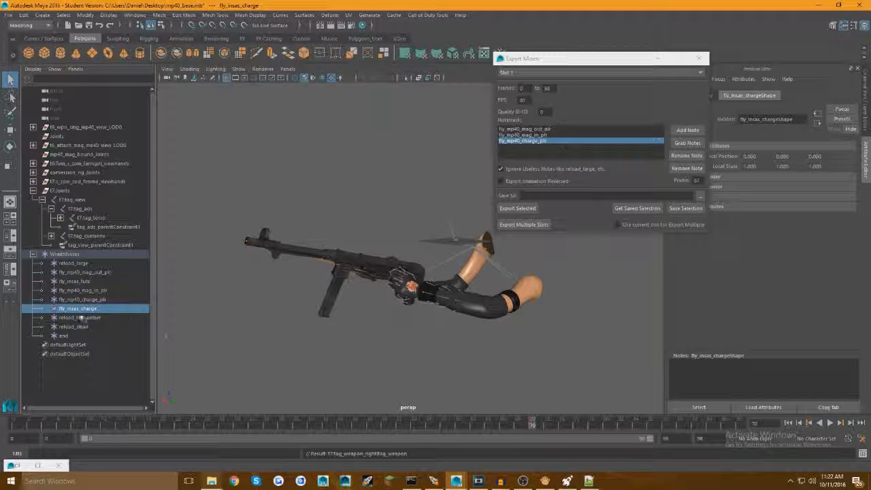
click(79, 318)
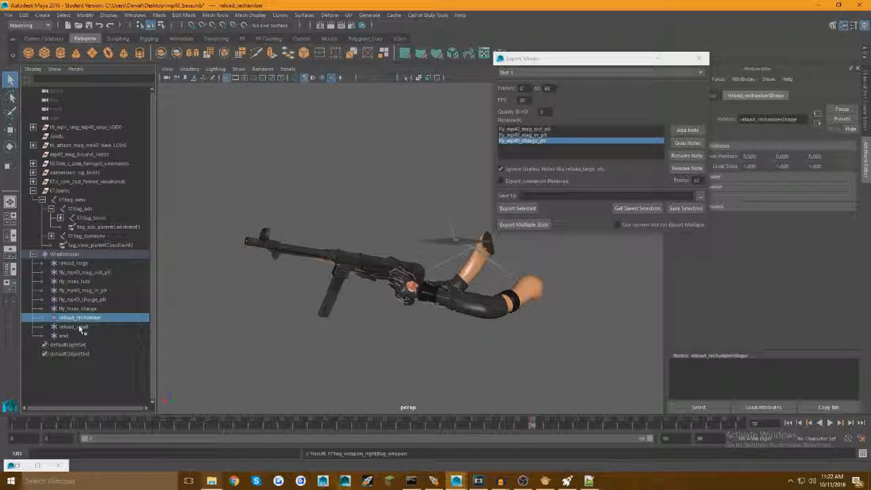
click(81, 327)
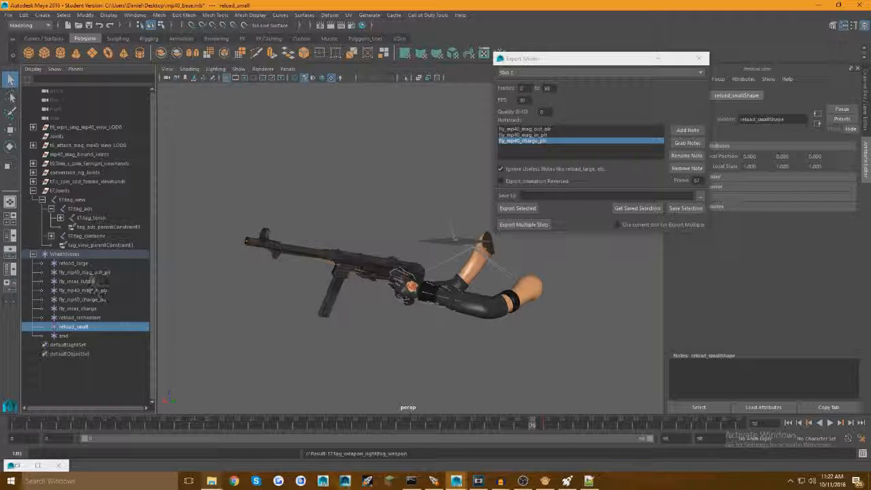
click(76, 280)
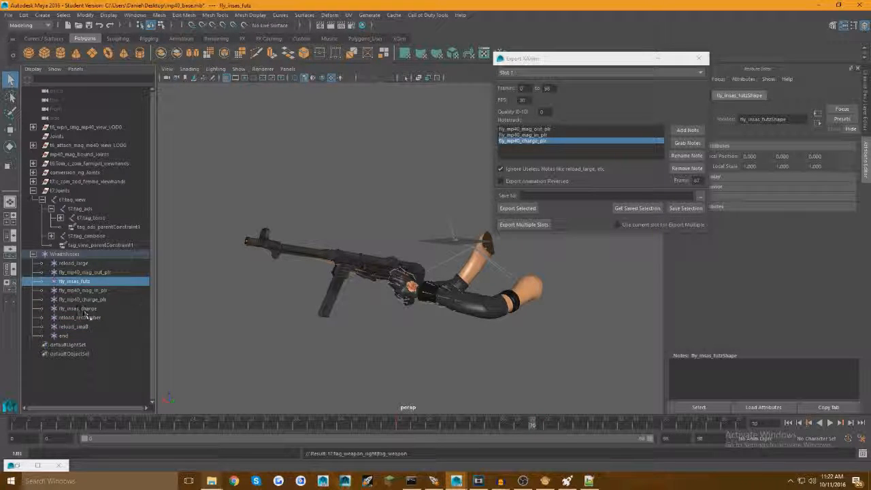
click(399, 423)
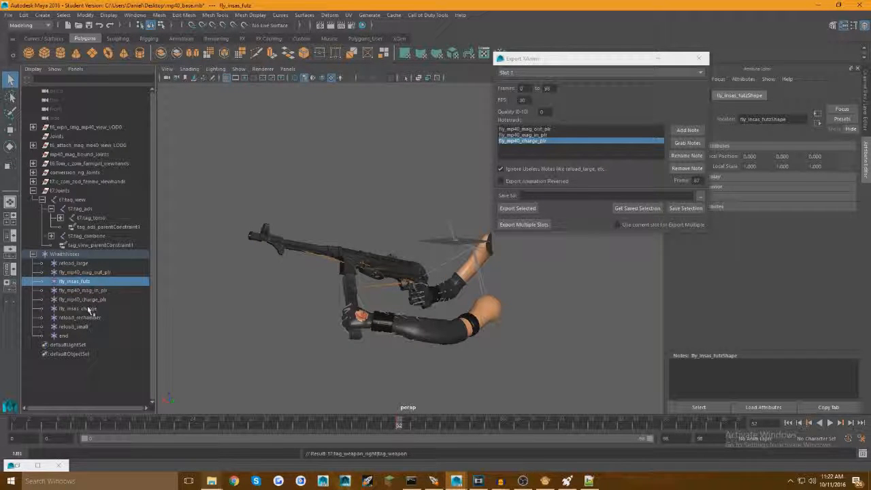
click(68, 292)
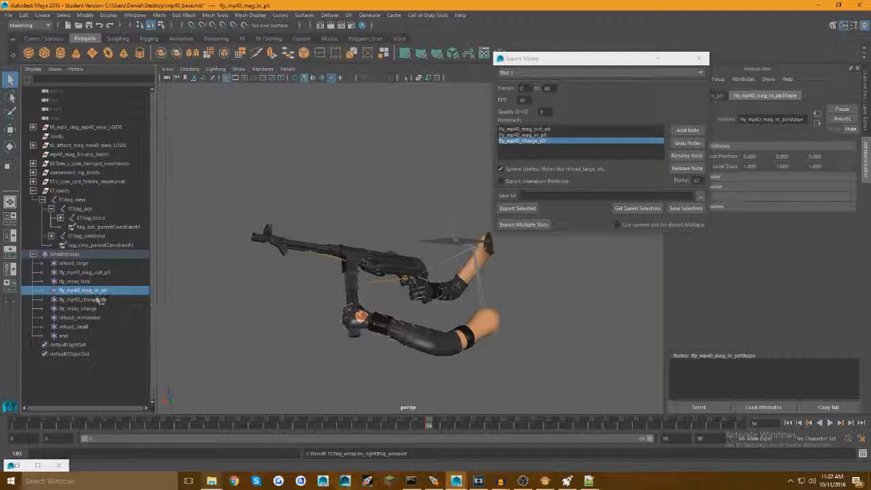
Step: Set the XAnim save path to a file named view_reload_empty in the Custom Weapons\MP40 folder of xanim_export
click(700, 196)
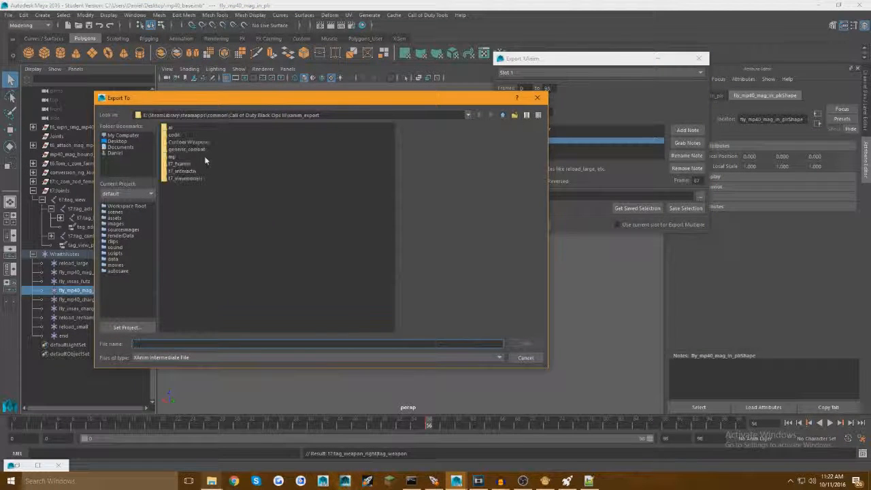
double_click(185, 141)
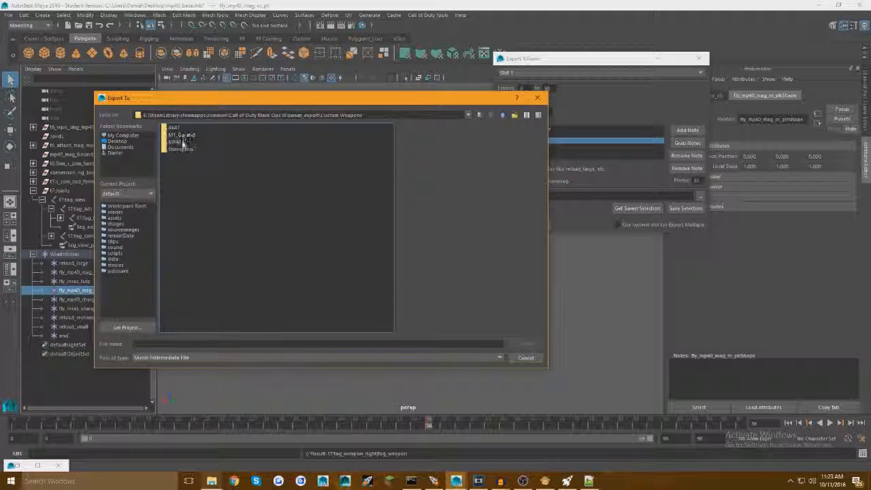
click(178, 142)
double_click(178, 142)
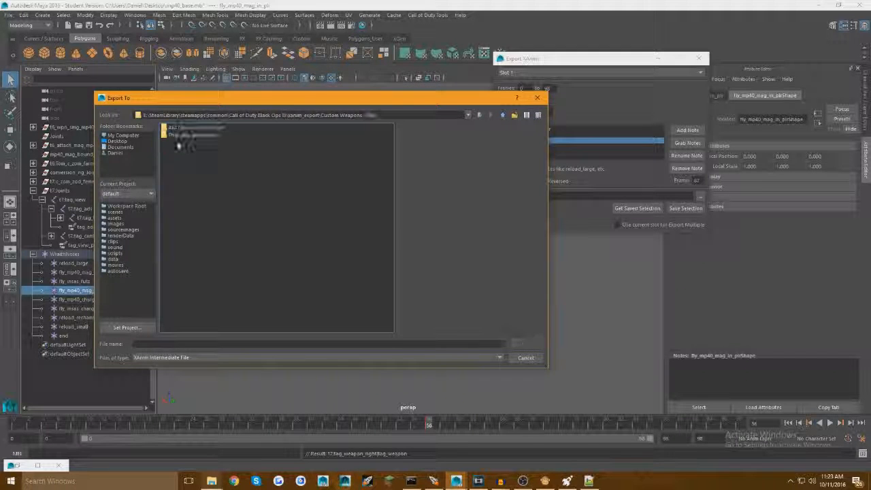
click(185, 343)
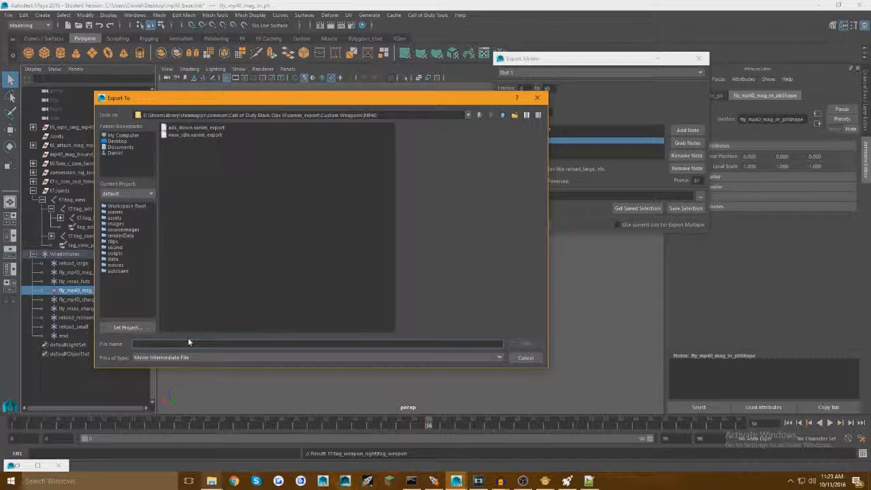
text(view_reload)
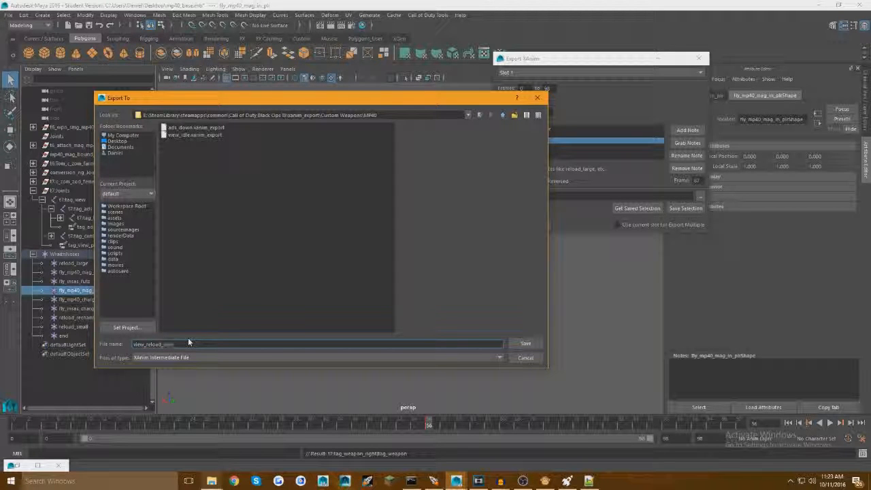
text(_empty)
key(Return)
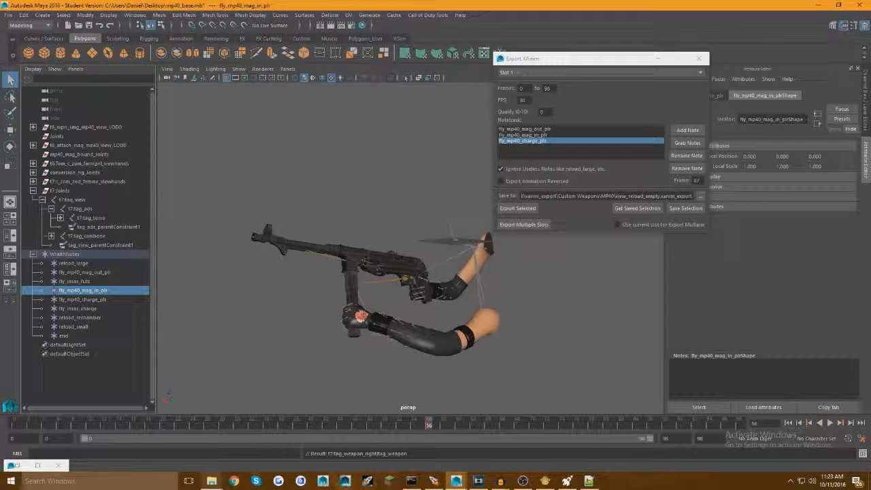
Step: Save the hierarchies of t7:tag_torso and t7:tag_cambone as the export selection and export it without saving the scene changes
click(89, 218)
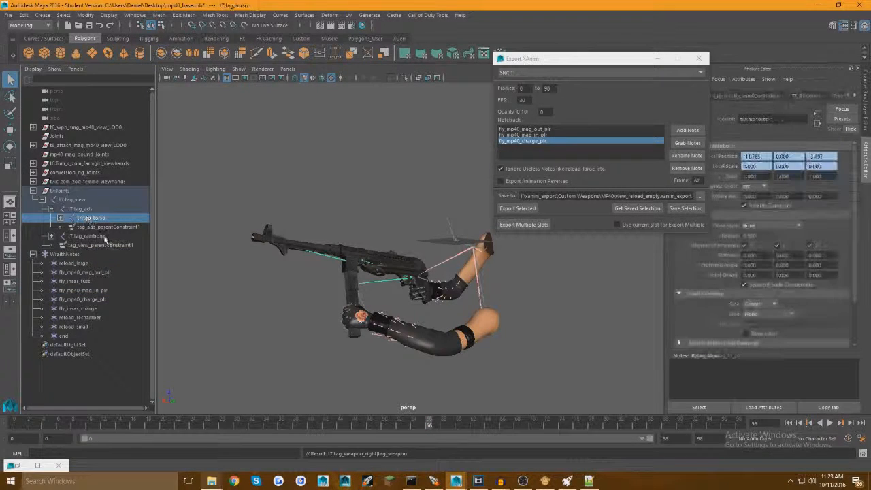
ctrl+click(101, 236)
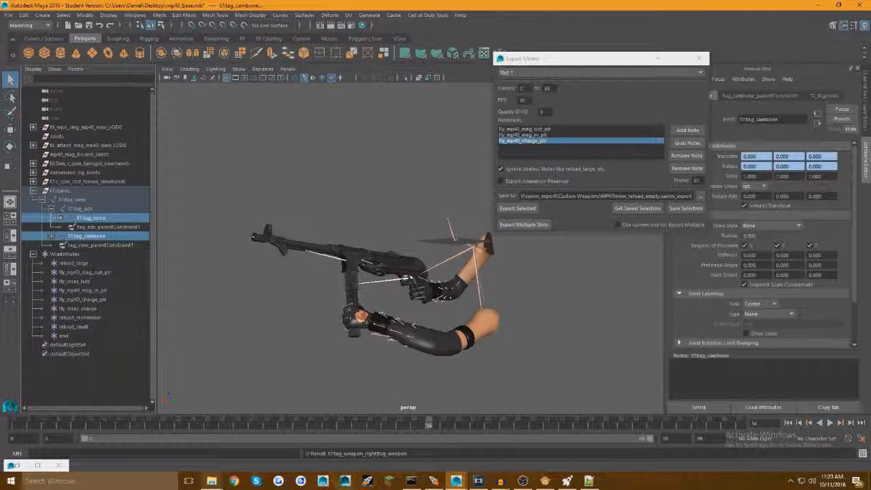
click(68, 16)
click(74, 61)
click(685, 210)
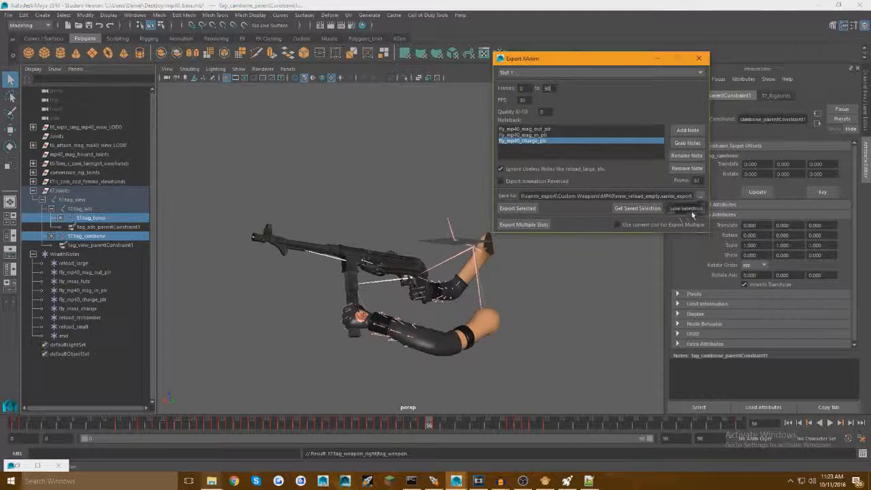
click(520, 208)
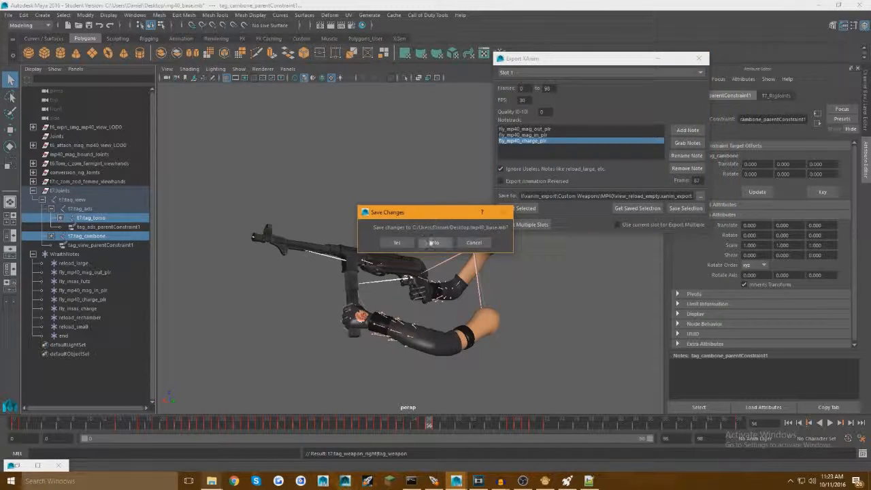
click(432, 243)
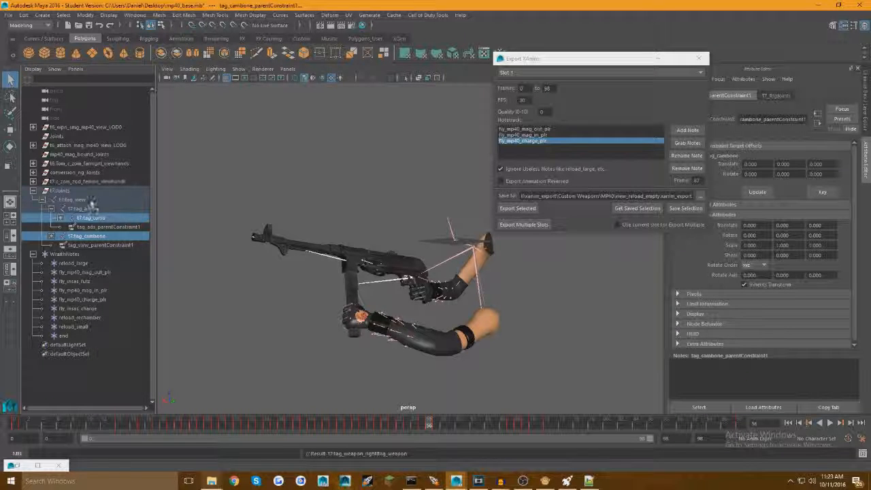
Step: Look over the source animation files in Wraith's exported mp40 folder and return to the XAnim export settings
click(212, 481)
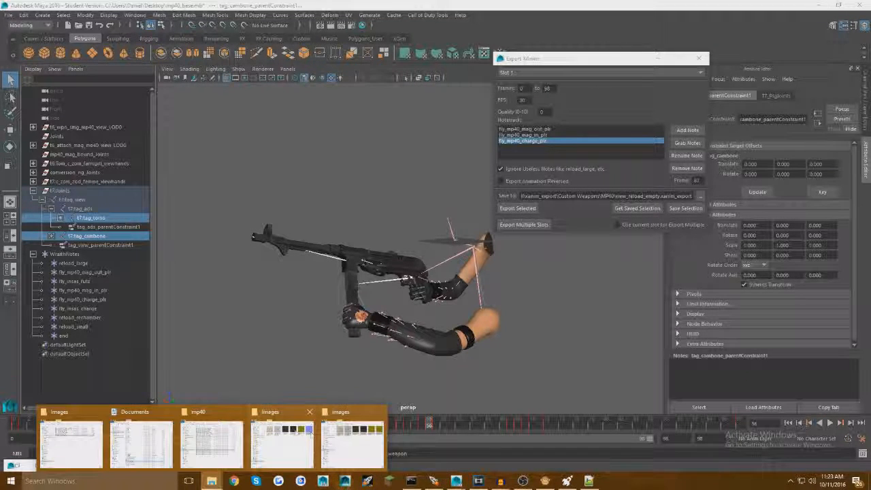
click(258, 430)
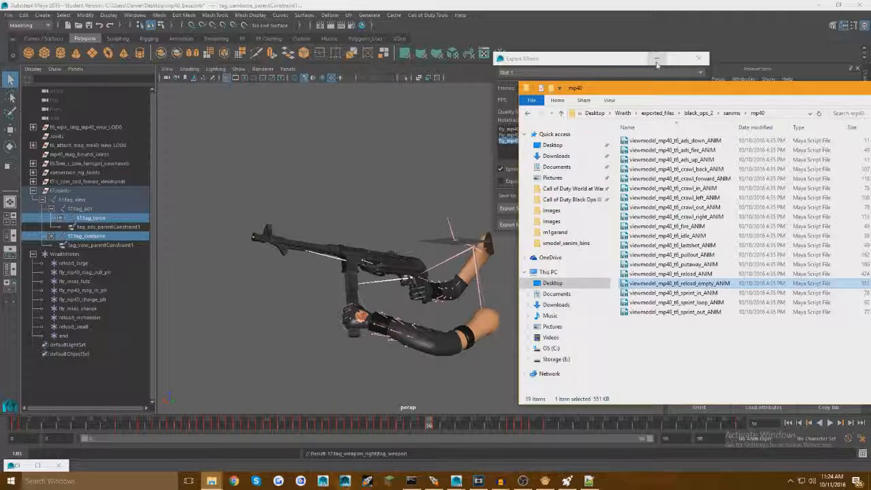
click(600, 61)
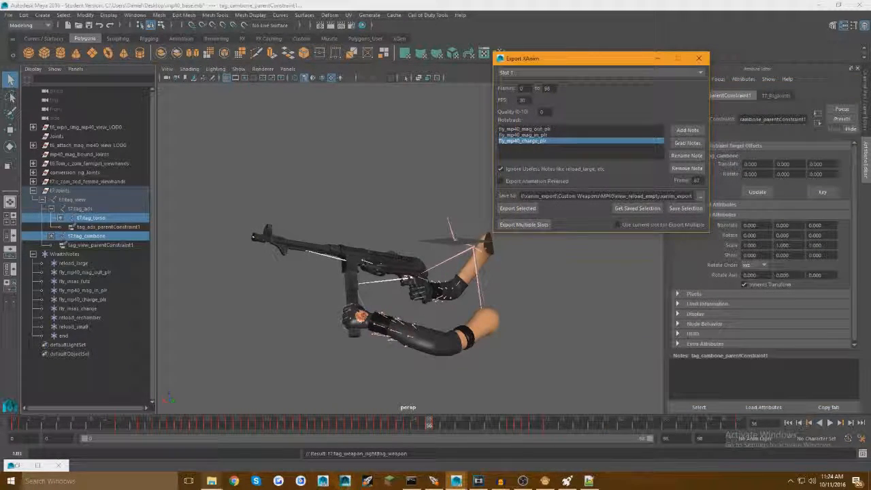
Step: Export the selected joints again as view_reload_empty, declining to save the scene, and close the XAnim export window
click(517, 208)
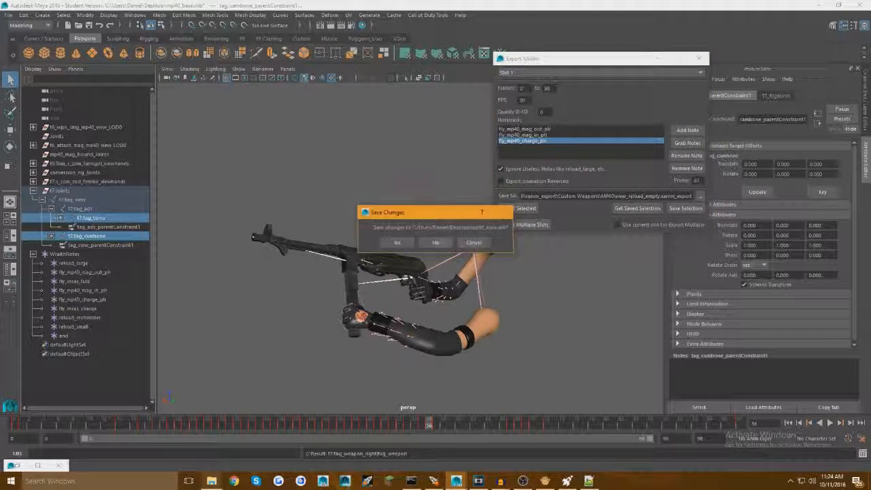
click(435, 243)
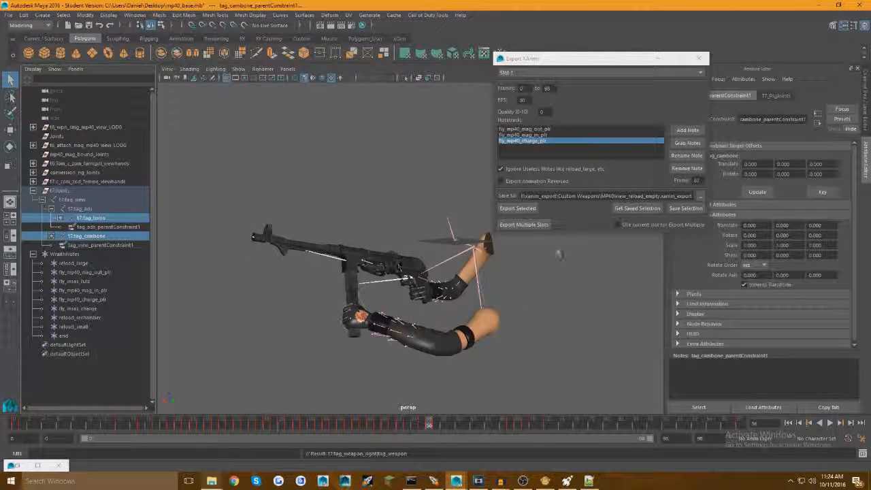
click(699, 58)
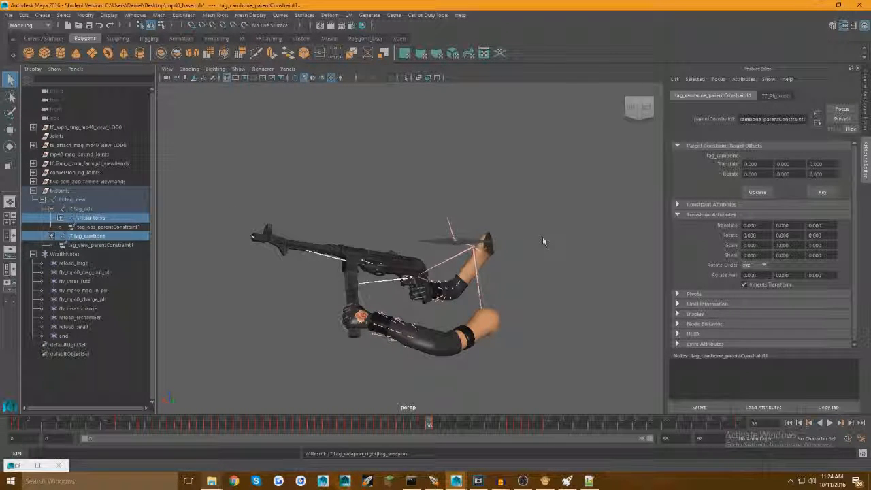
mouse_move(500, 480)
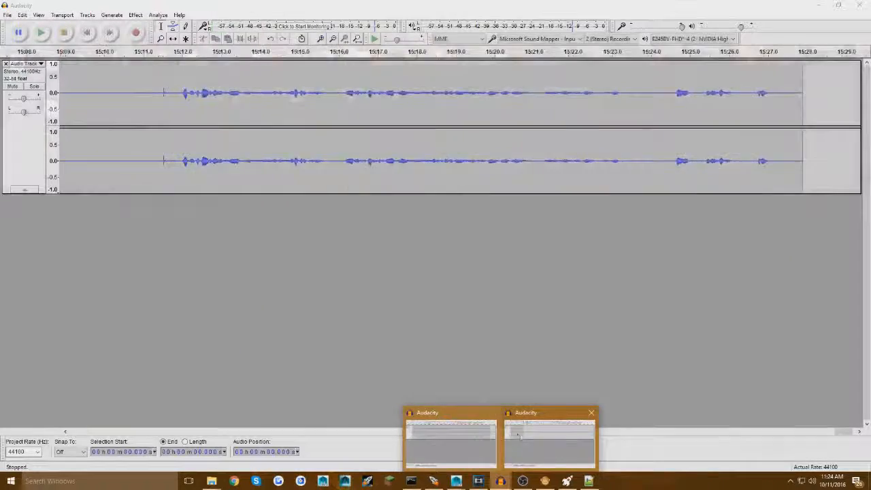
click(524, 434)
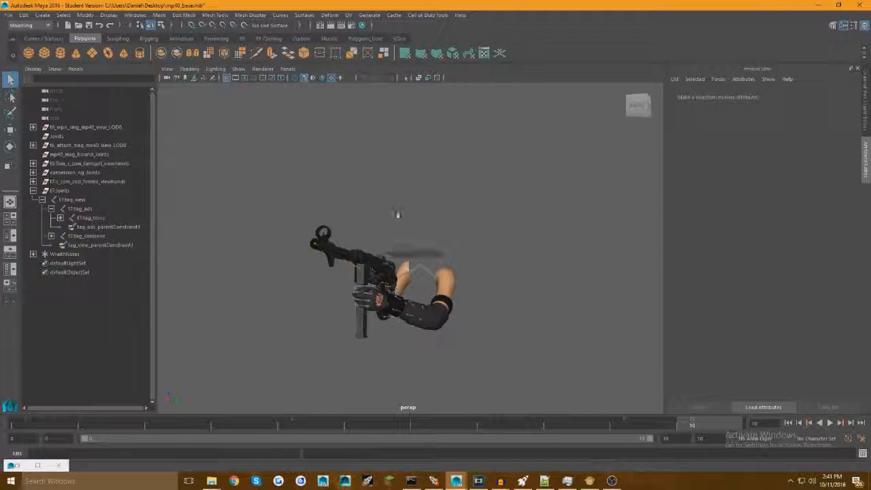
alt+drag(398, 214, 306, 216)
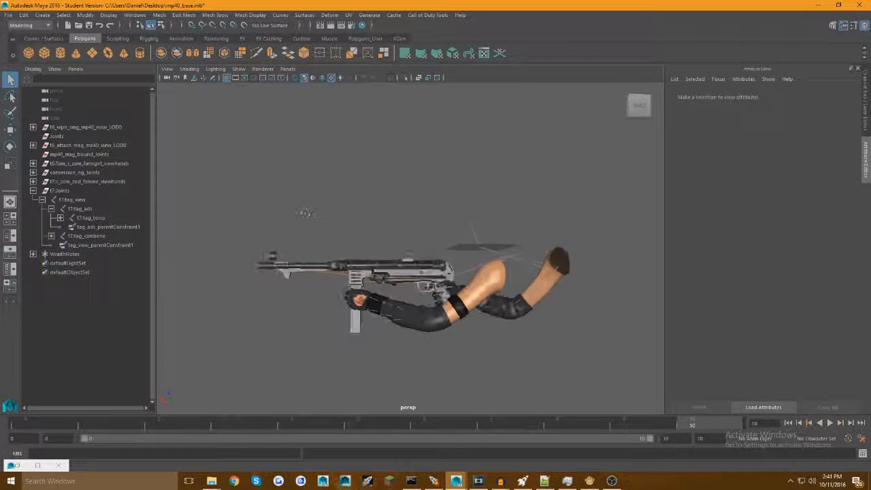
Step: In File Explorer, open the Call of Duty Black Ops III folder xanim_export\Custom Weapons\MP40 containing the exported animations
mouse_move(212, 481)
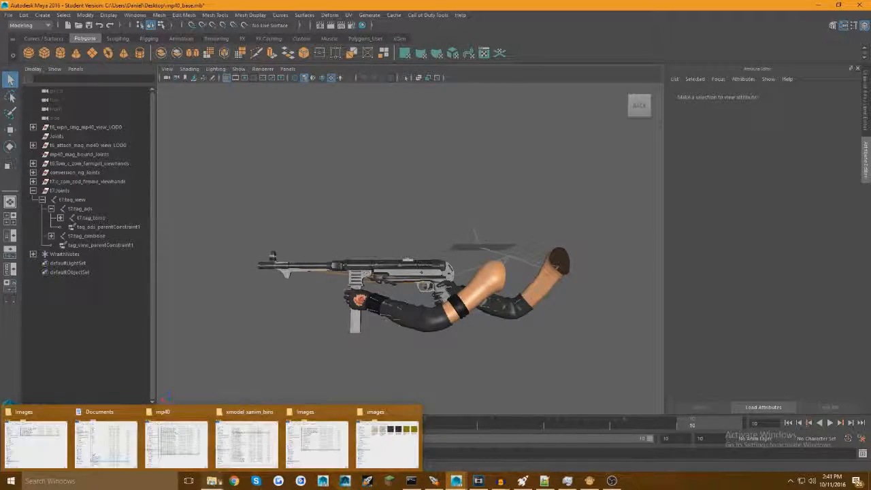
mouse_move(271, 442)
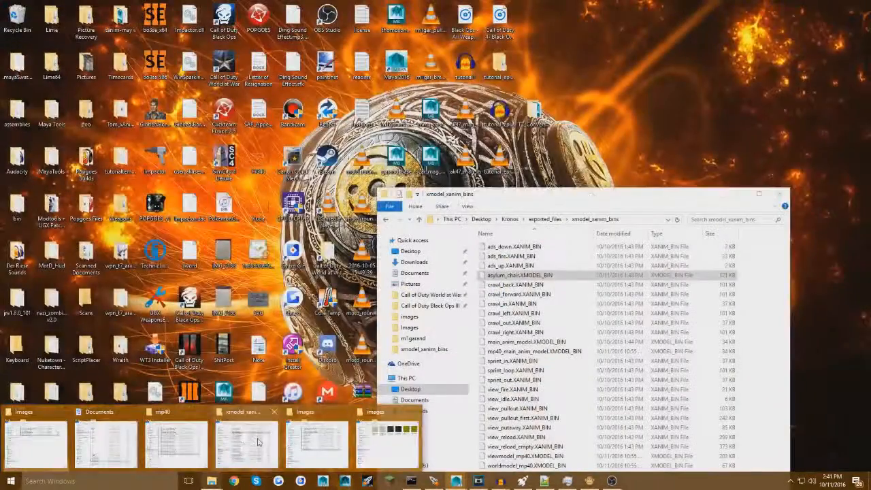
click(271, 443)
drag(578, 190, 639, 132)
click(491, 248)
scroll(581, 266, down, 5)
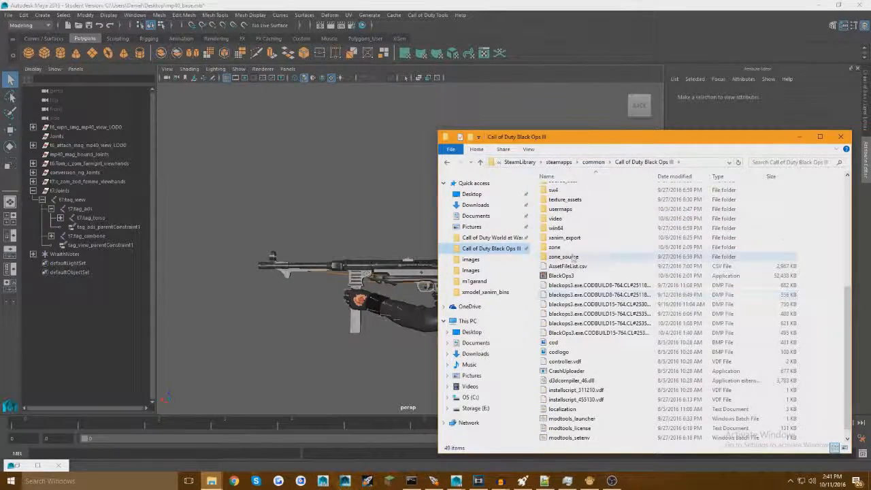
double_click(565, 237)
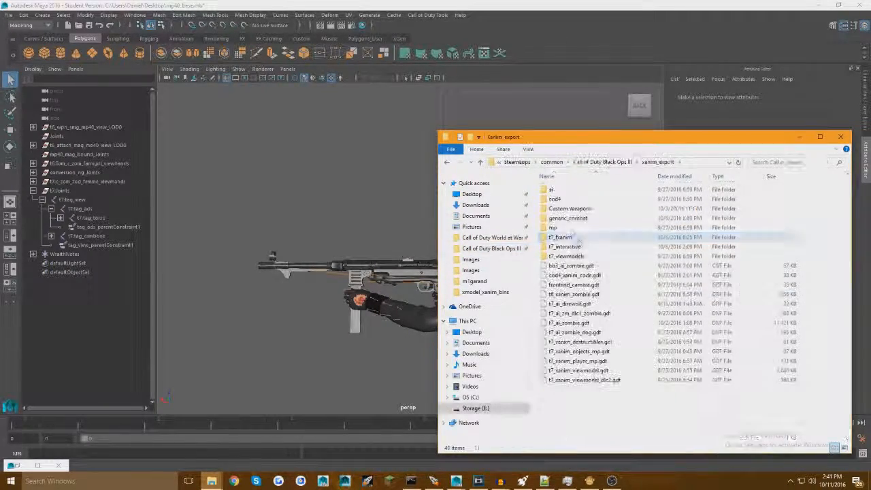
double_click(562, 208)
double_click(559, 207)
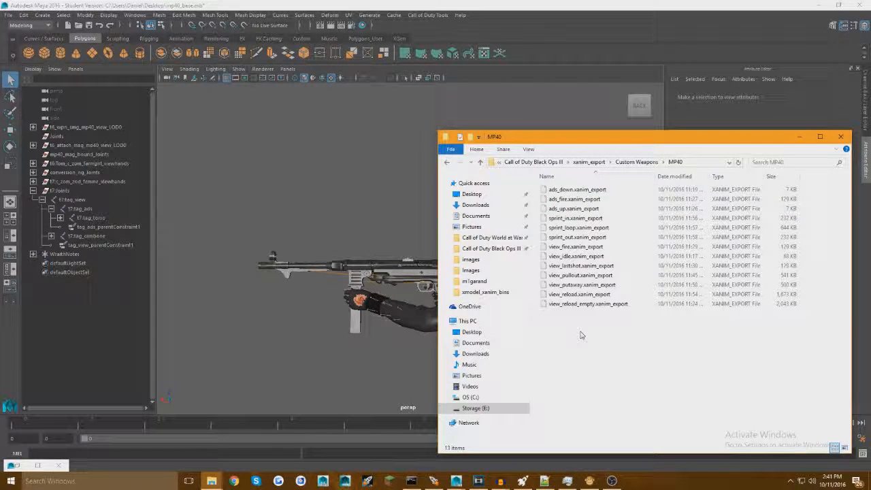
Step: Switch to Kronos and convert all the MP40 .xanim_export files with the Model and Animation converter
click(522, 480)
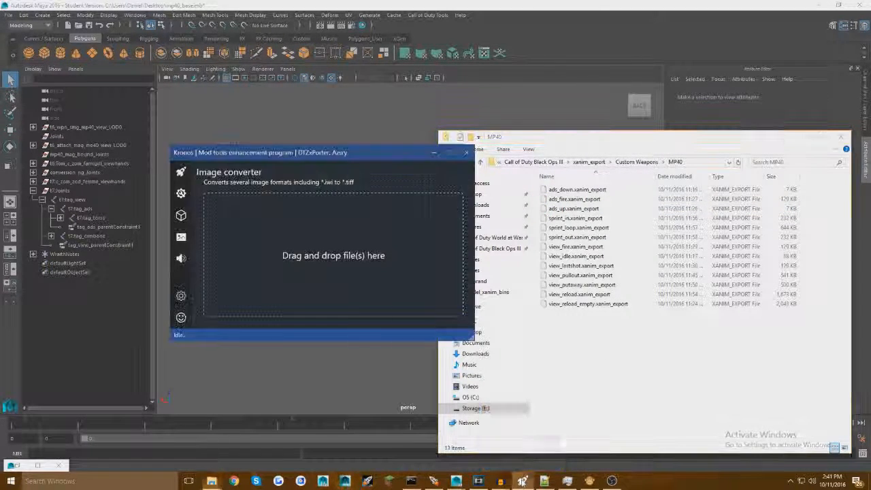
drag(383, 158, 356, 155)
drag(606, 357, 599, 191)
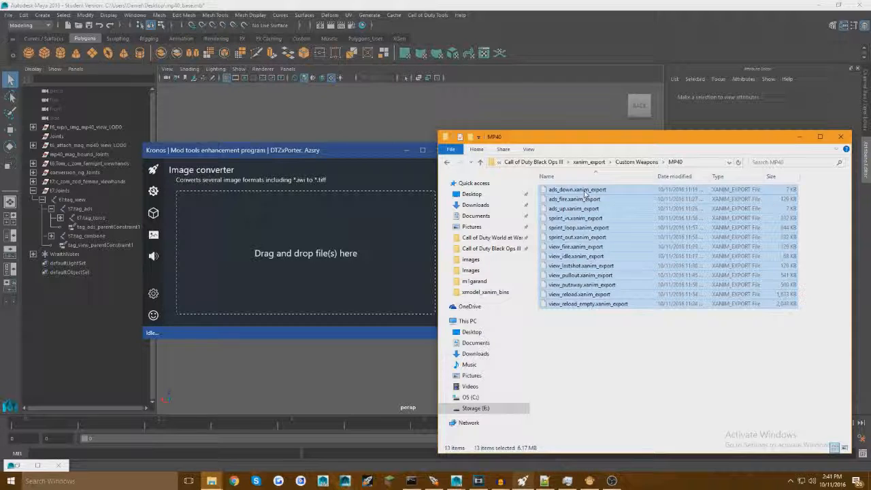
drag(584, 194, 110, 209)
click(153, 213)
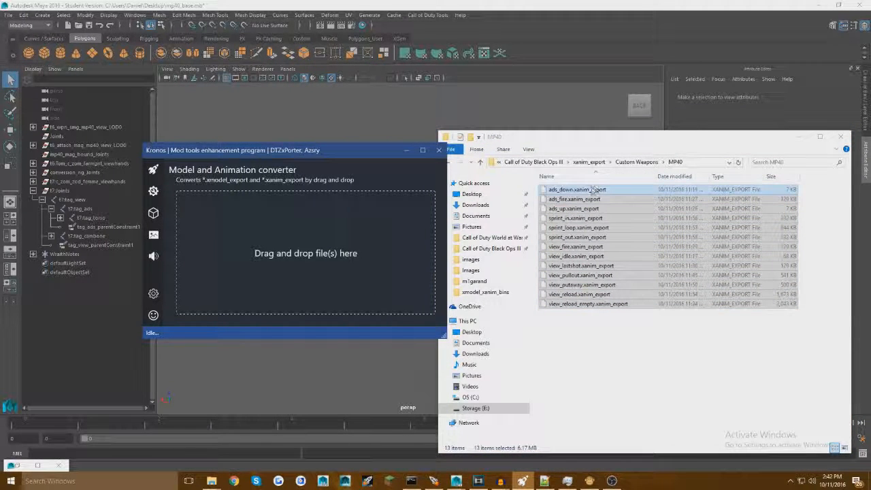
drag(616, 231, 233, 239)
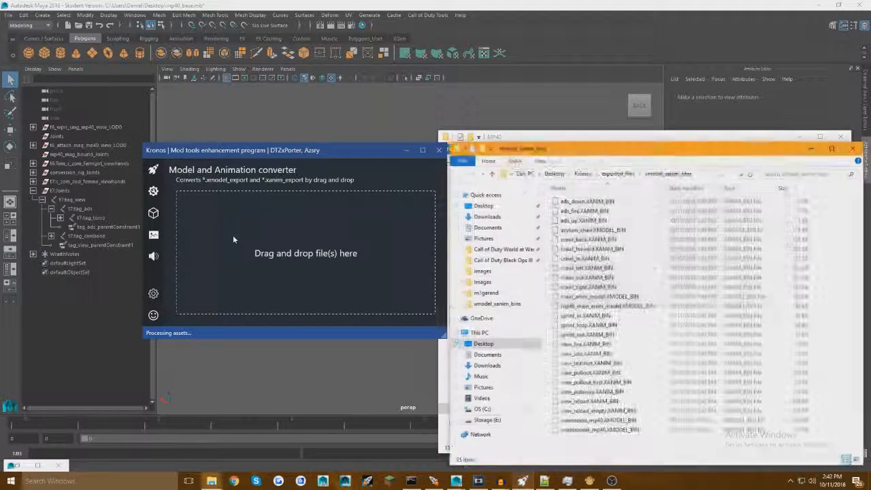
Step: Delete everything in Kronos's xmodel_xanim_bins output folder and run the MP40 .xanim_export files through the converter again
drag(594, 458, 603, 198)
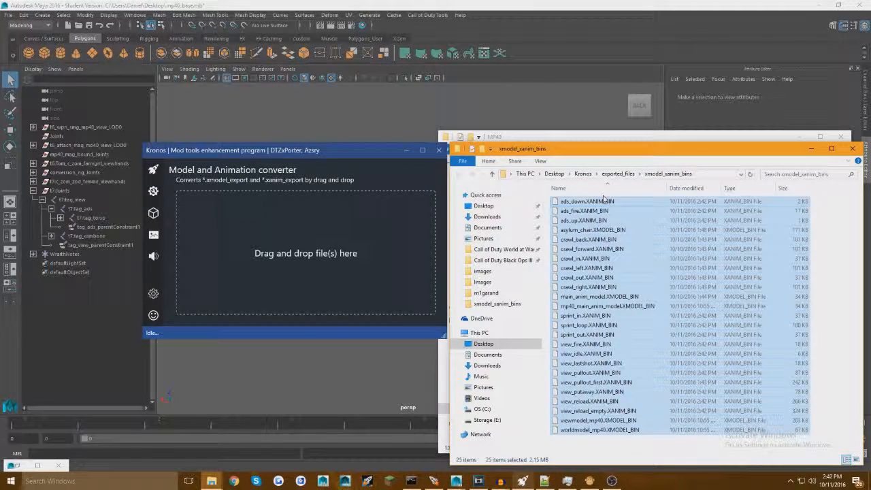
key(Delete)
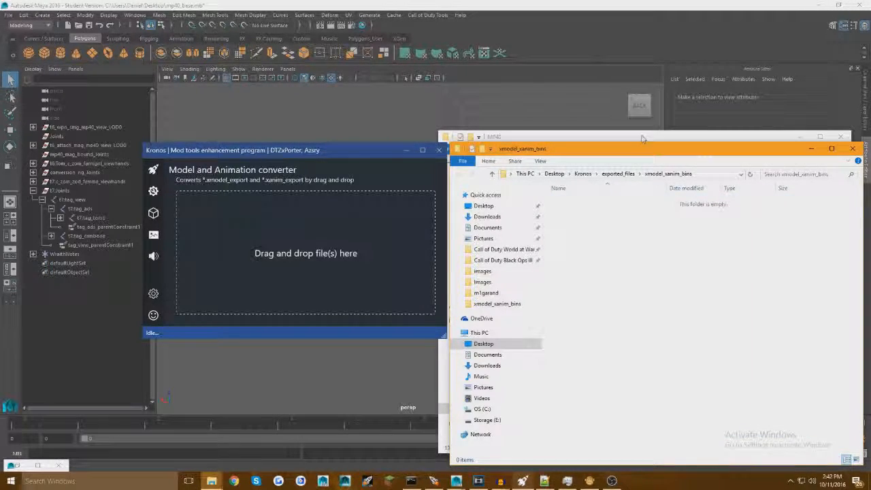
click(641, 139)
drag(209, 217, 208, 213)
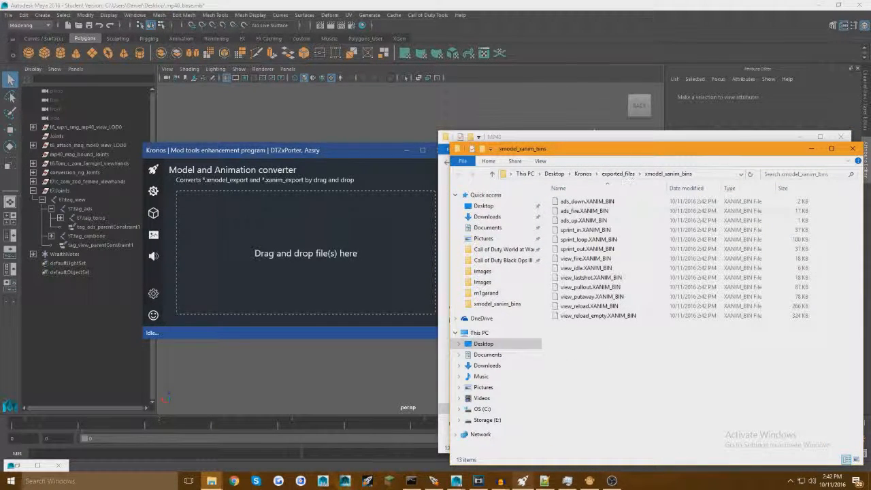
Step: Copy all the converted XANIM_BIN files from xmodel_xanim_bins into the xanim_export\Custom Weapons\MP40 folder
click(595, 134)
drag(646, 138, 428, 133)
drag(676, 336, 652, 196)
drag(587, 204, 347, 350)
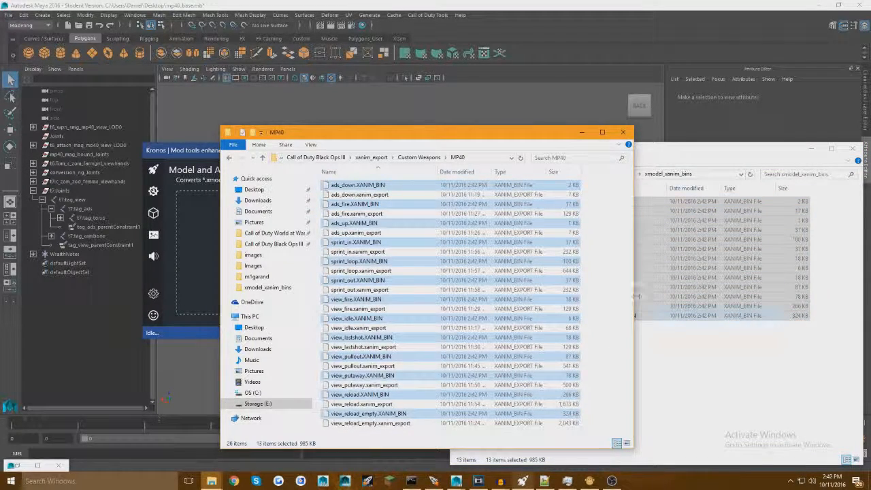
Step: Delete all the .xanim_export files from the MP40 folder, keeping only the XANIM_BIN files
click(393, 196)
ctrl+click(371, 214)
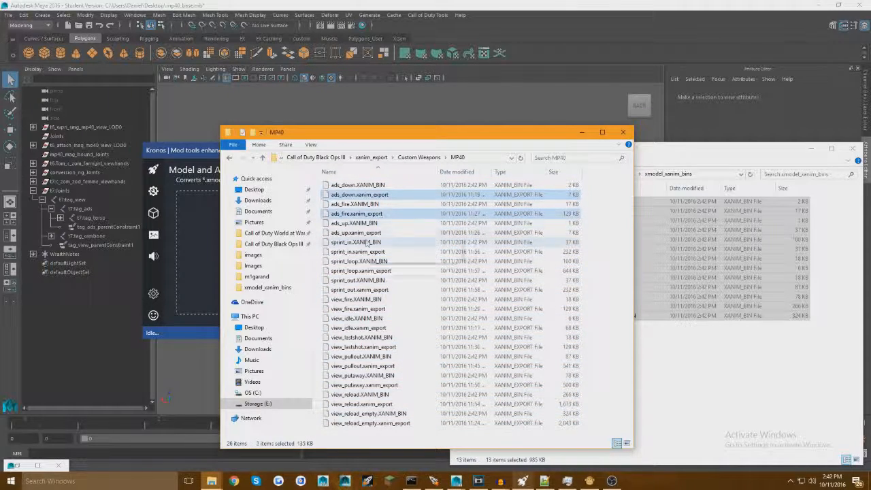
ctrl+click(368, 232)
ctrl+click(366, 251)
ctrl+click(364, 271)
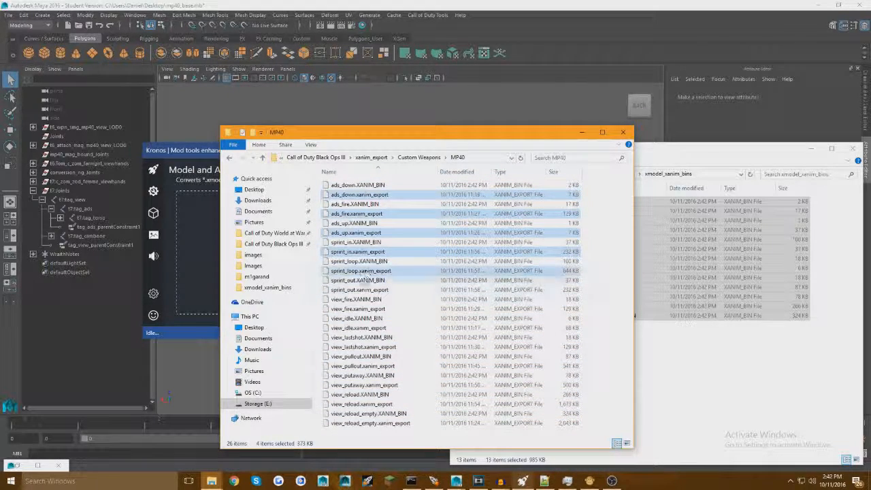
ctrl+click(362, 290)
ctrl+click(361, 327)
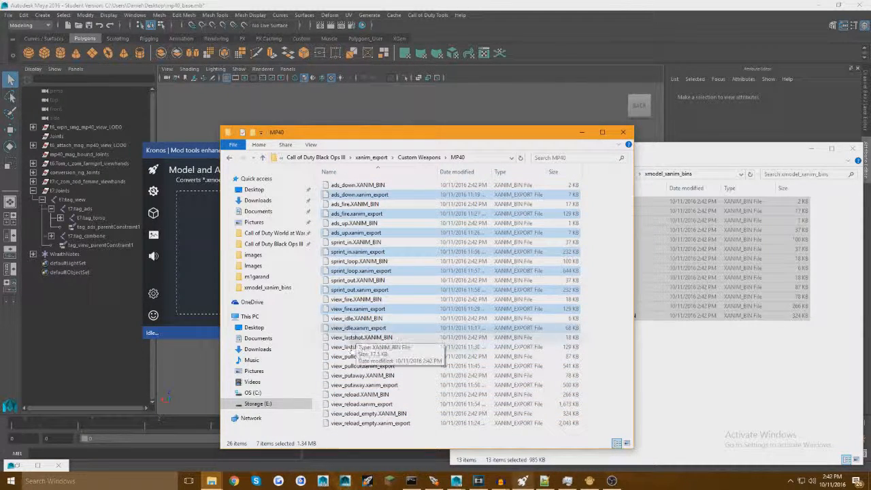
ctrl+click(364, 347)
ctrl+click(364, 365)
ctrl+click(380, 385)
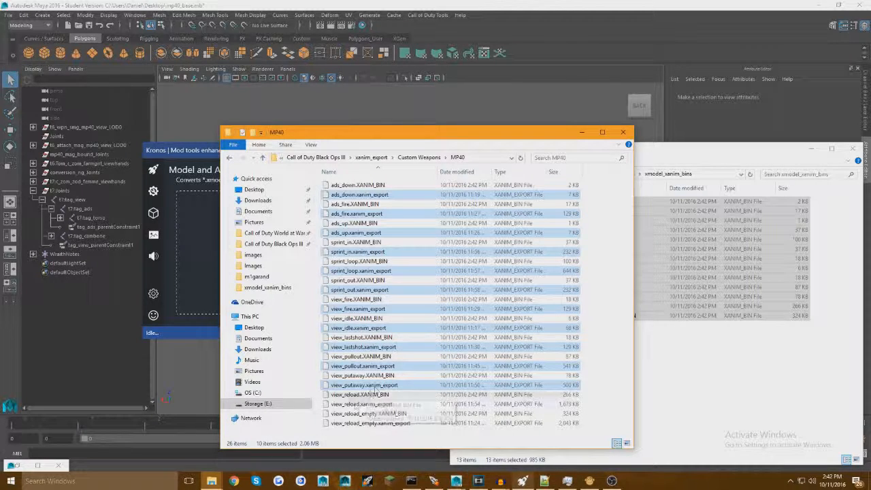
ctrl+click(362, 404)
ctrl+click(365, 422)
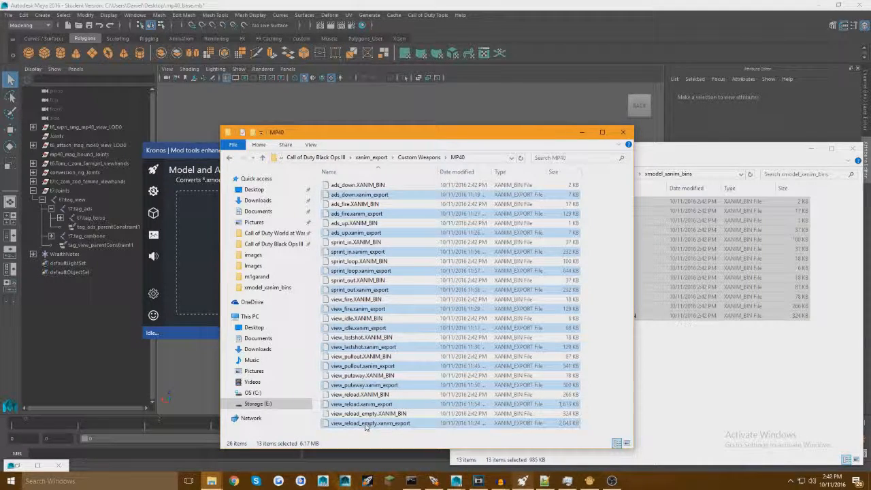
key(Delete)
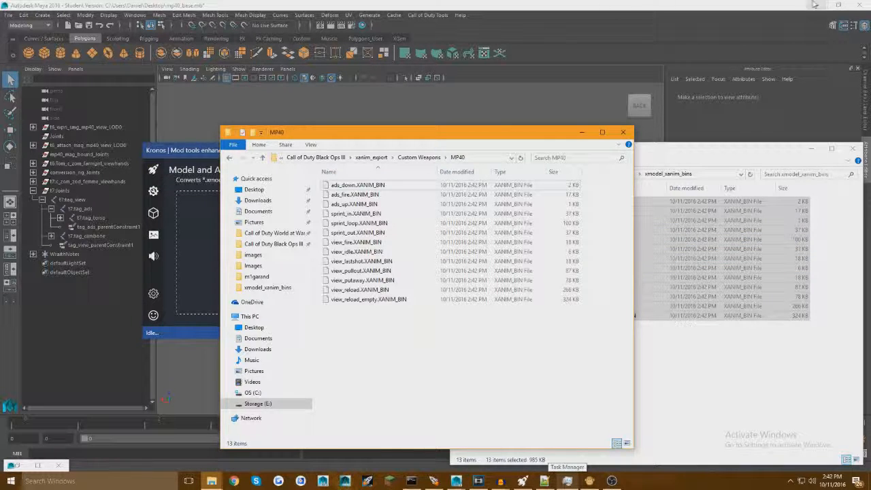
Step: Bring Maya forward and close it along with the mp40_base scene
click(816, 4)
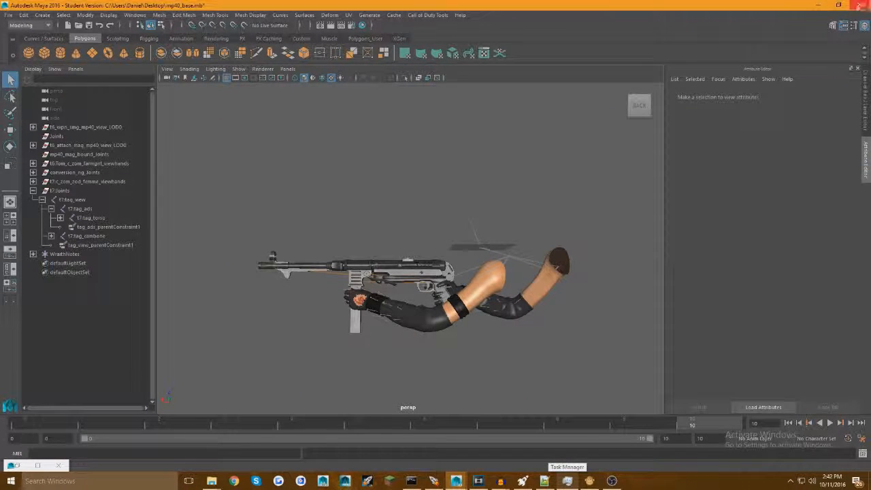
click(862, 5)
click(434, 242)
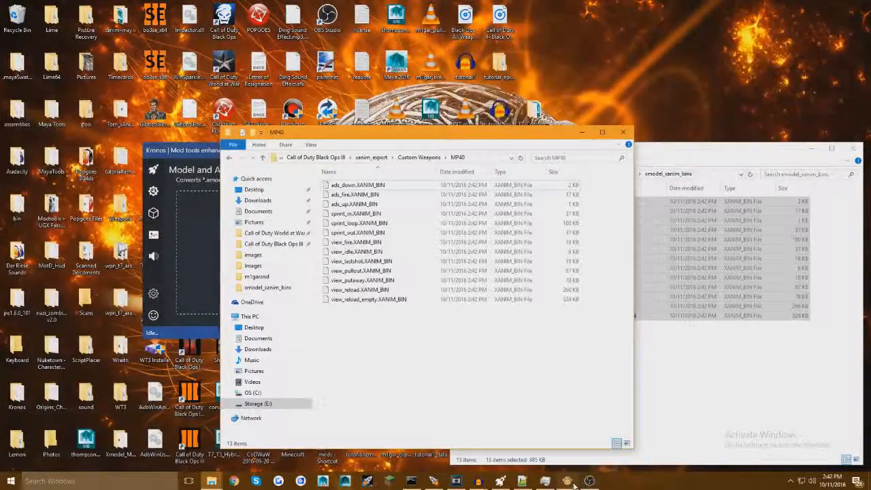
Step: Switch to Asset Property Editor and create a new xanim asset named viewmodel_mp40_idle in the mp40 GDT
click(569, 482)
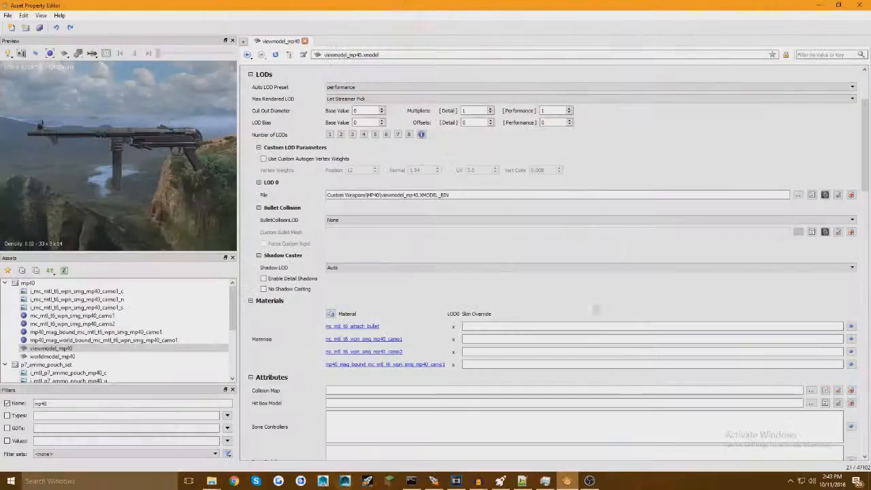
right_click(21, 285)
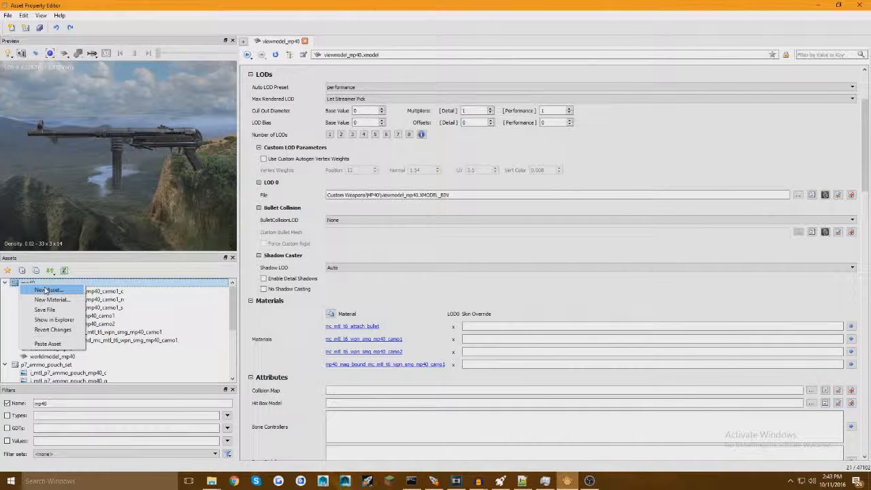
click(46, 290)
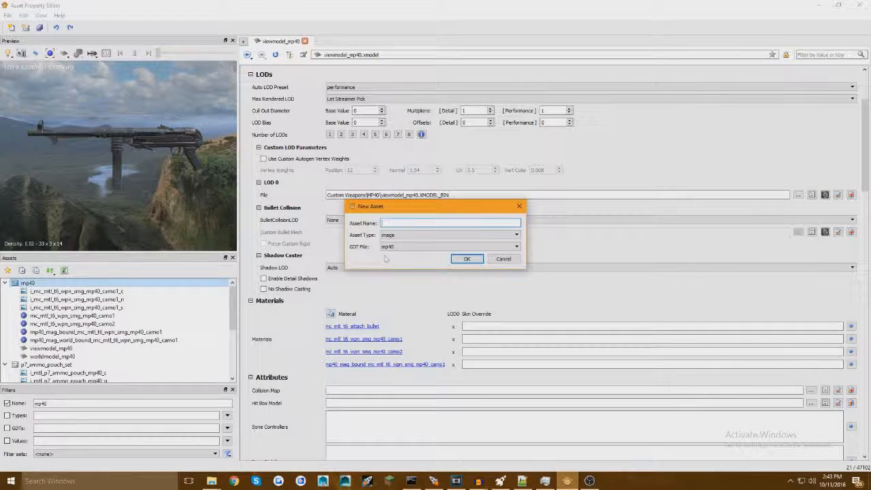
click(406, 222)
text(viewmodel_mp40_)
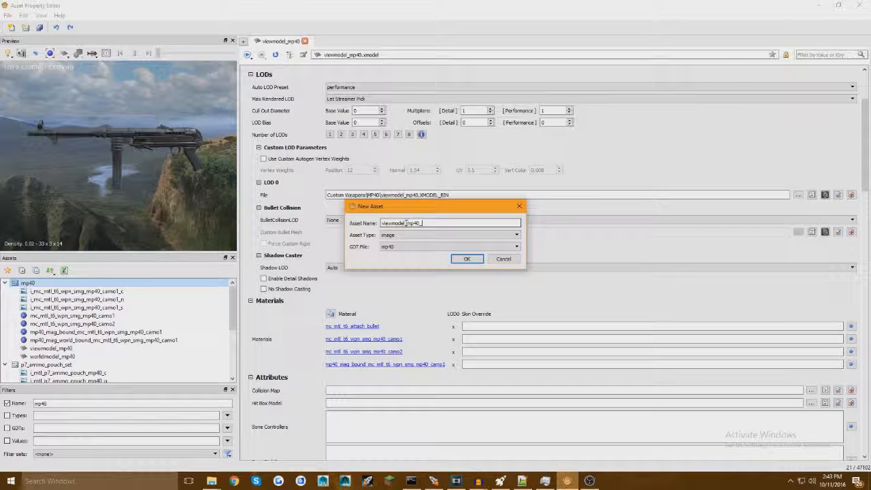
text(idle)
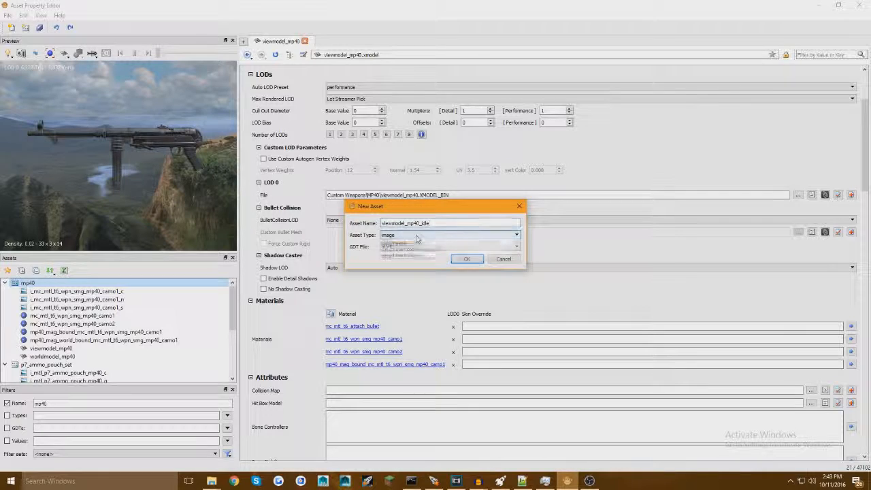
click(409, 235)
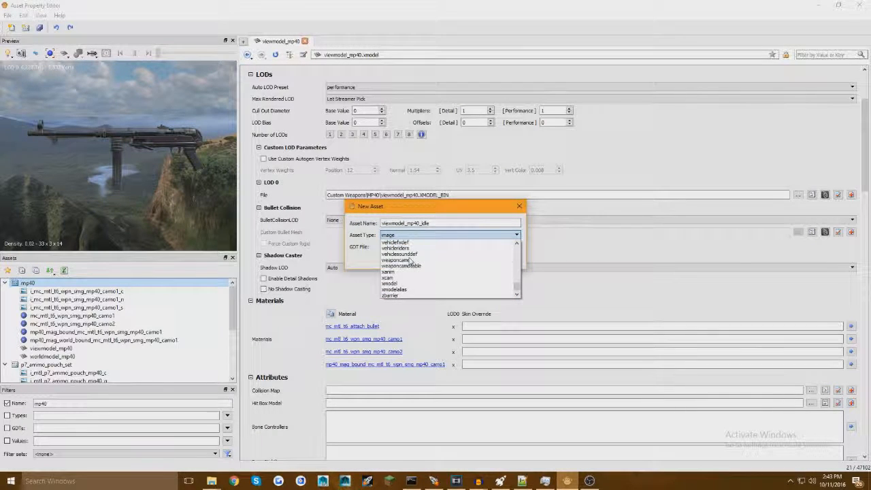
click(436, 268)
click(464, 259)
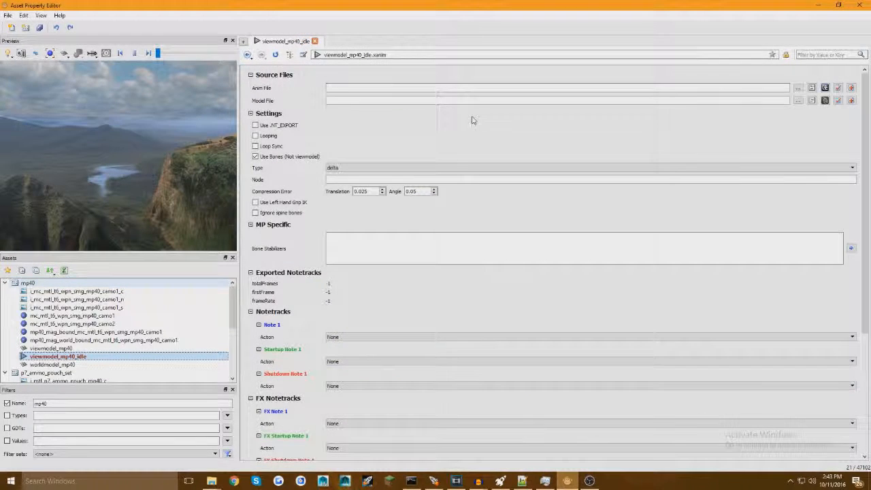
Step: Set the idle asset's Anim File to Custom Weapons\MP40\view_idle.XANIM_BIN
click(798, 88)
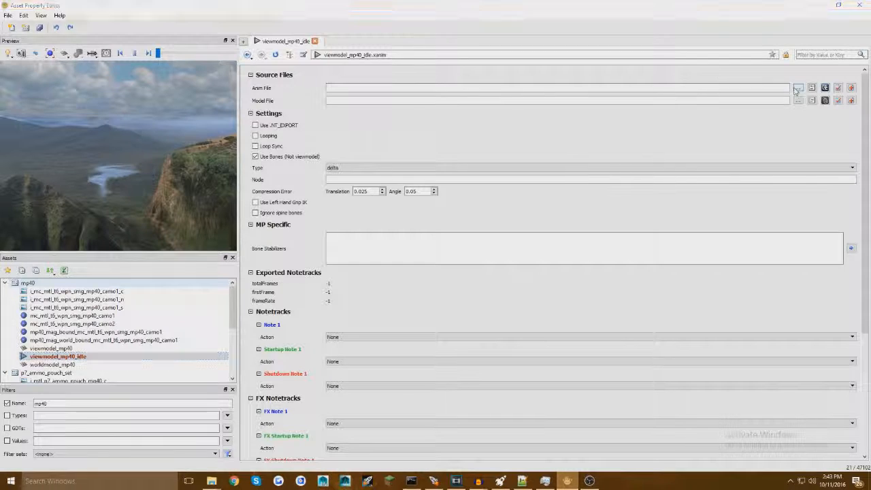
double_click(134, 92)
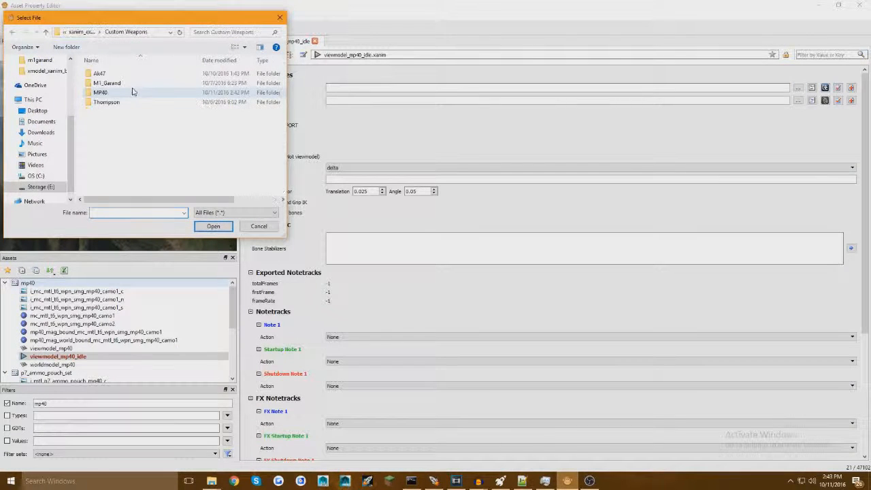
double_click(112, 92)
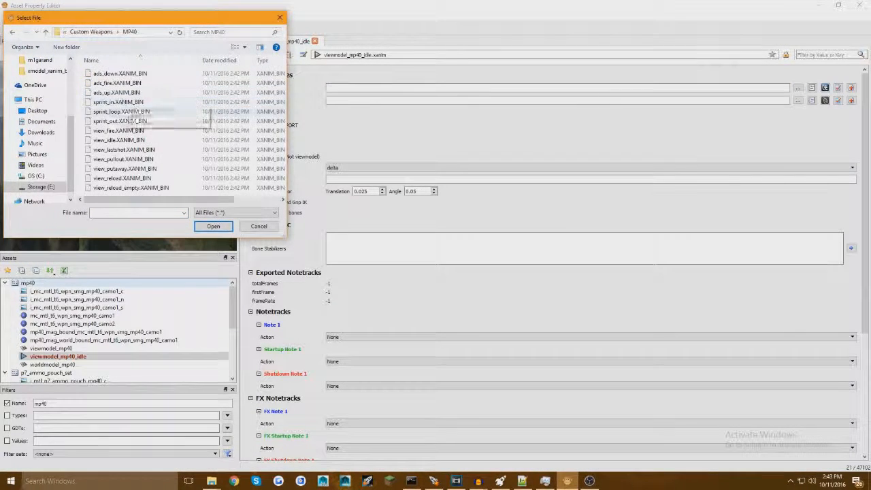
double_click(125, 141)
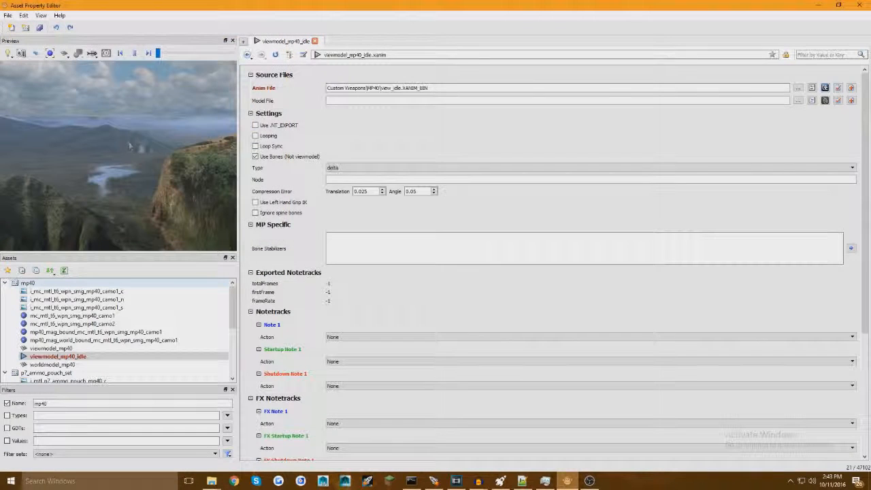
Step: Set the idle asset's Model File to Custom Weapons\MP40\mp40_main_anim_model.XMODEL_BIN
click(795, 101)
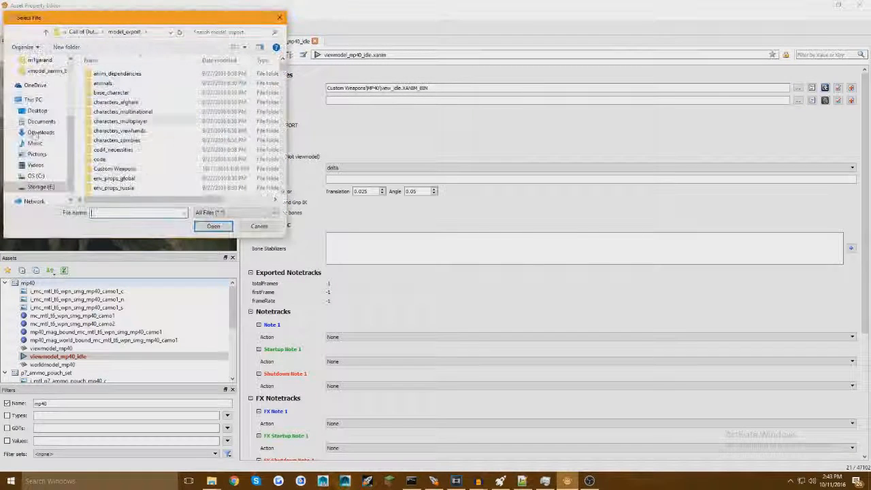
scroll(126, 127, down, 2)
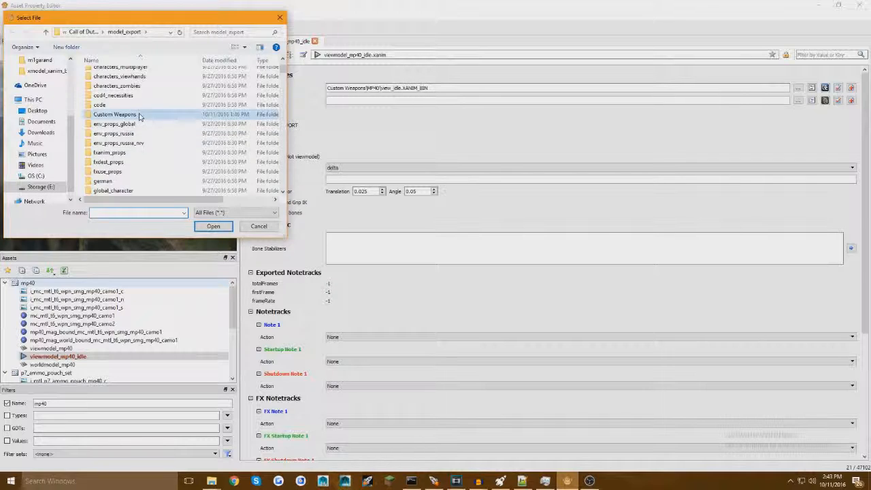
double_click(112, 113)
double_click(102, 91)
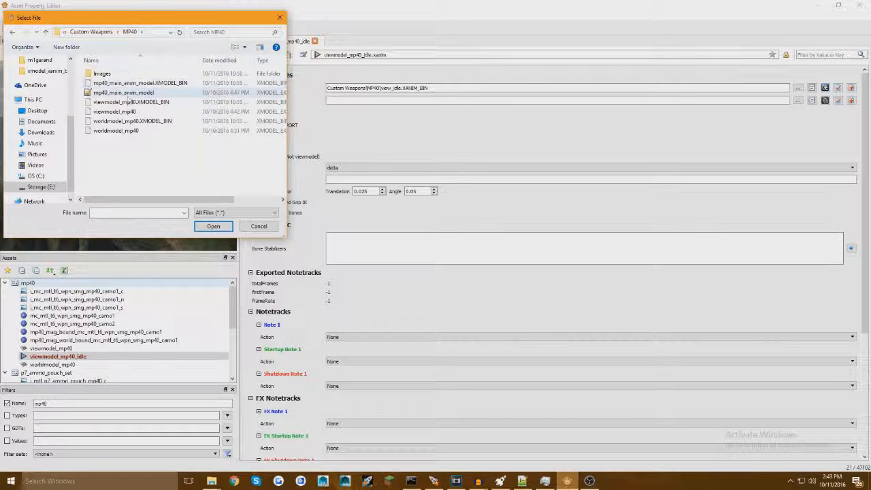
double_click(147, 84)
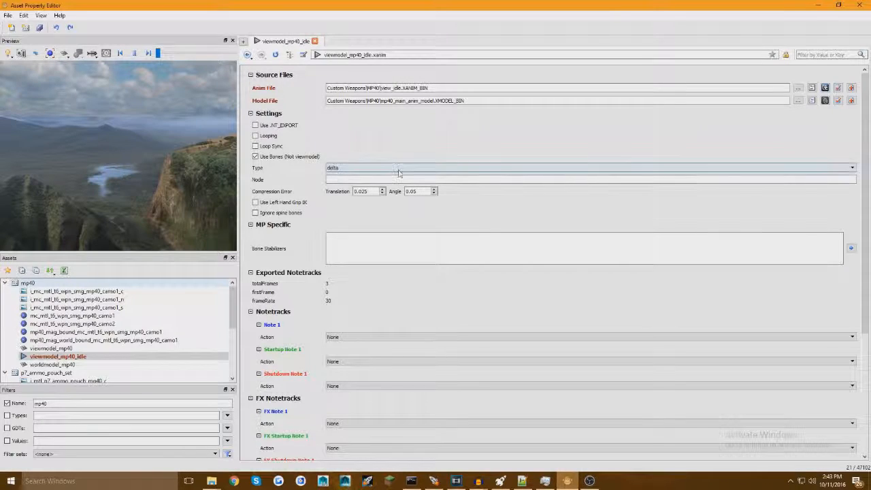
Step: Turn off Use Bones (Not viewmodel) for the idle animation and set its Type to relative
click(255, 156)
click(357, 169)
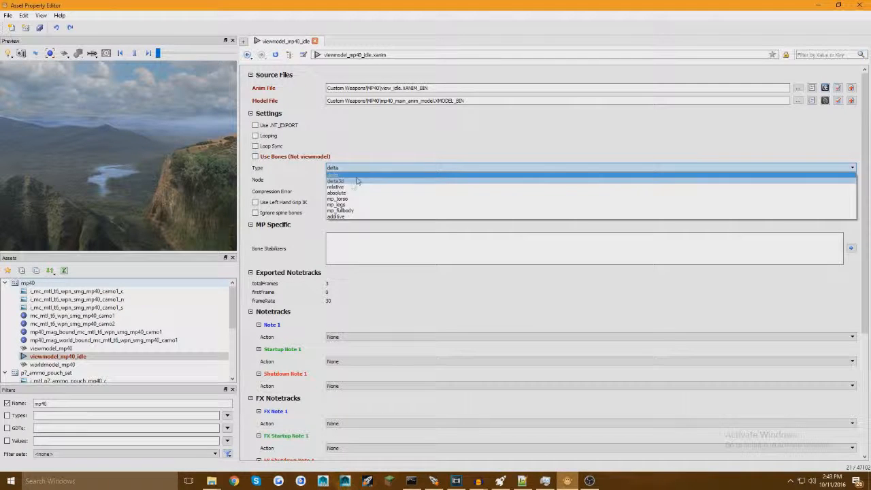
click(340, 187)
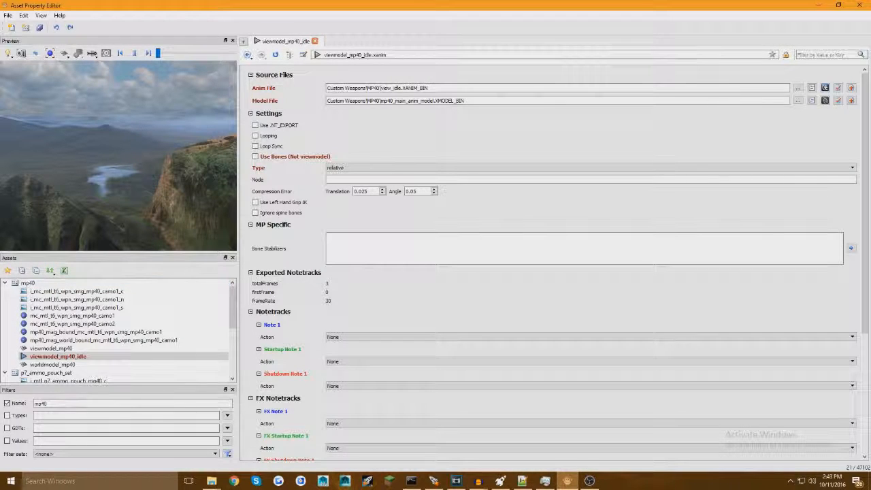
Step: Duplicate the viewmodel_mp40_idle asset as viewmodel_mp40_reload
click(68, 357)
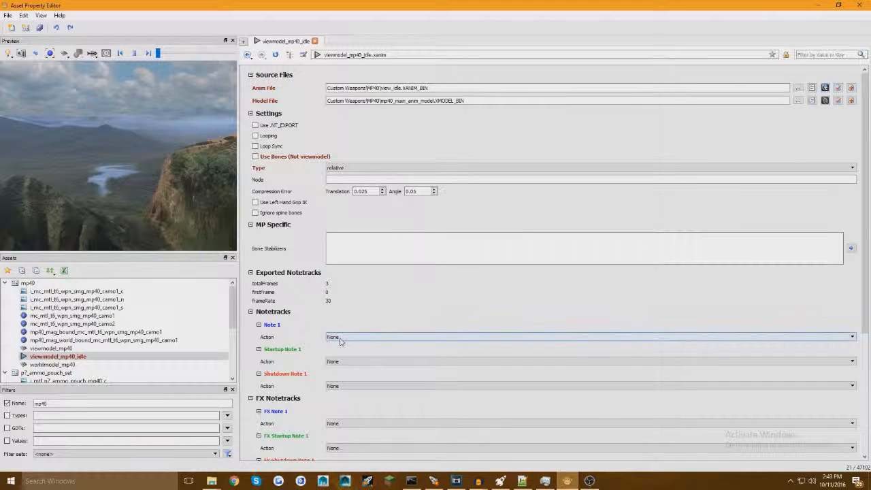
right_click(74, 355)
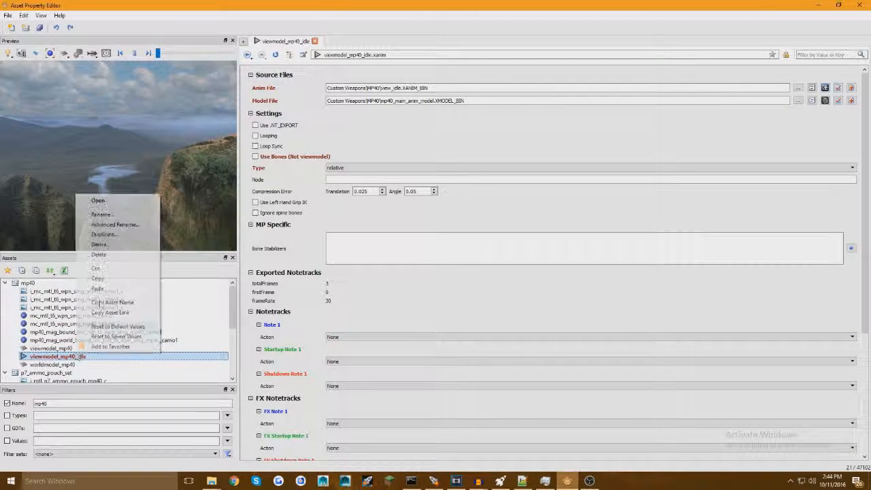
click(118, 237)
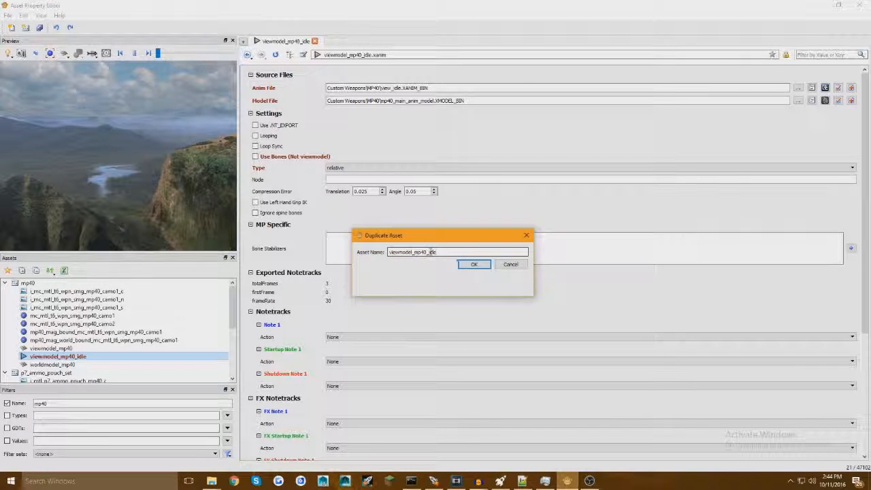
text(reload)
key(Return)
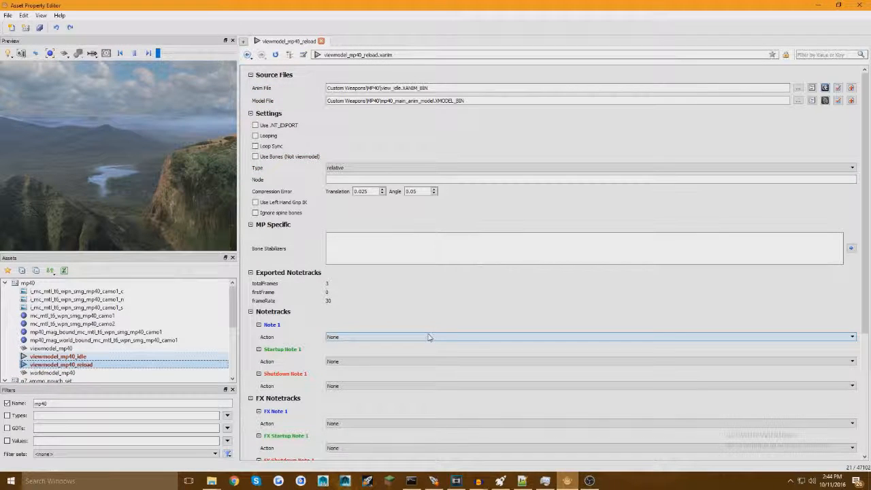
Step: Set the action of the reload animation's first notetrack to Sound
click(429, 337)
scroll(357, 379, down, 2)
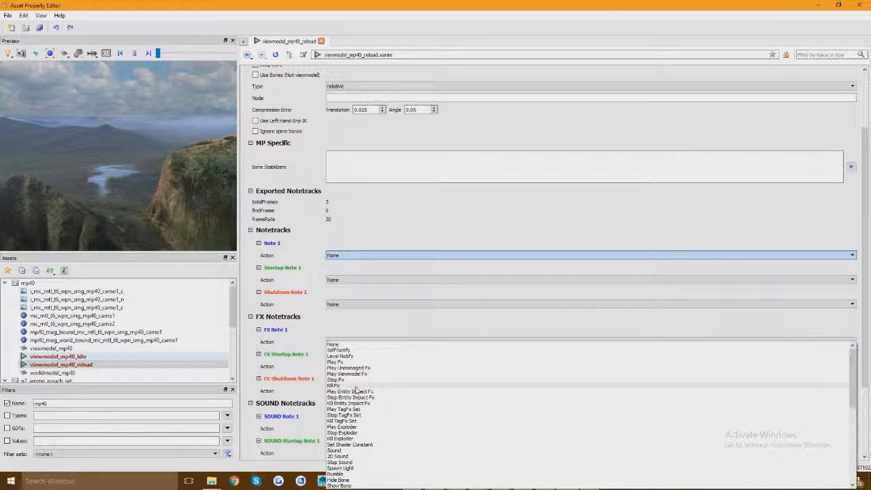
scroll(356, 405, down, 1)
click(341, 433)
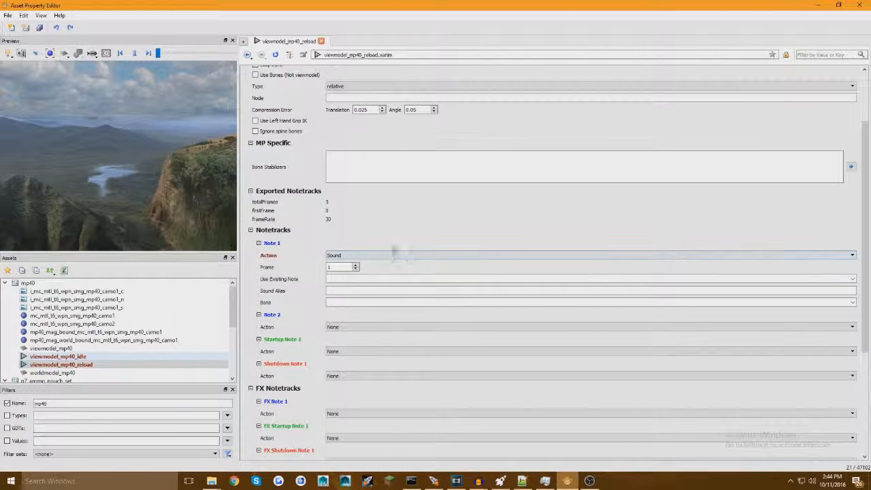
Step: Set the reload asset's Anim File to Custom Weapons\MP40\view_reload.XANIM_BIN
scroll(738, 251, up, 3)
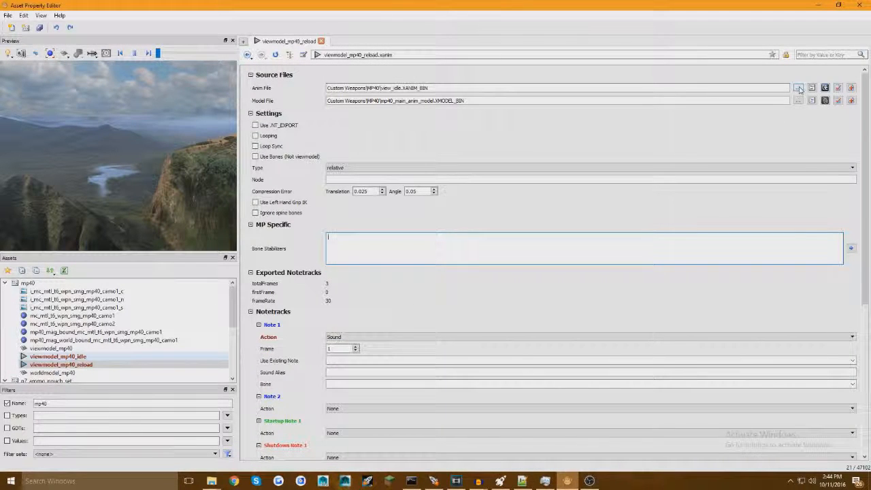
click(851, 361)
click(851, 364)
click(798, 88)
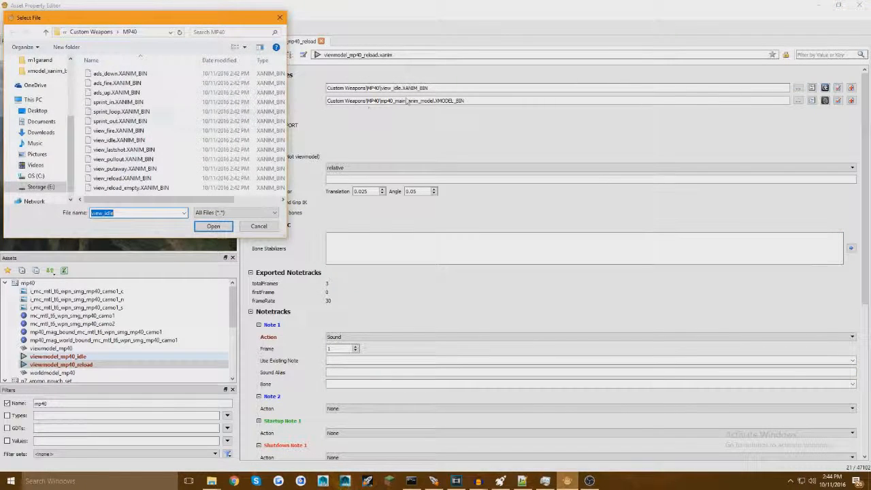
click(172, 178)
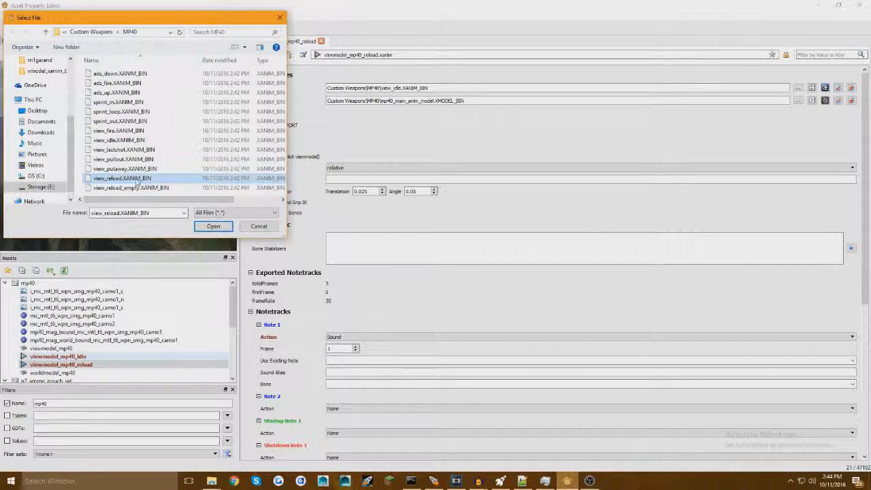
double_click(141, 179)
Step: Reset the action of the reload animation's Note 1 to None
click(852, 362)
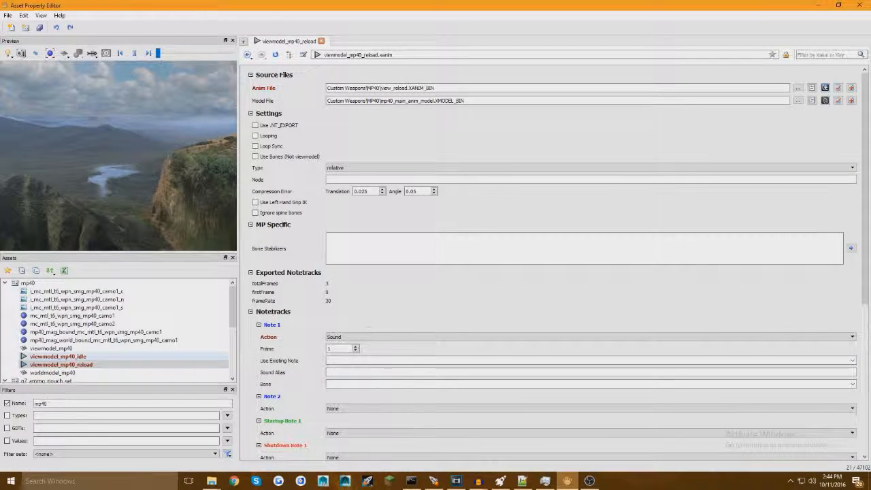
click(340, 338)
click(334, 344)
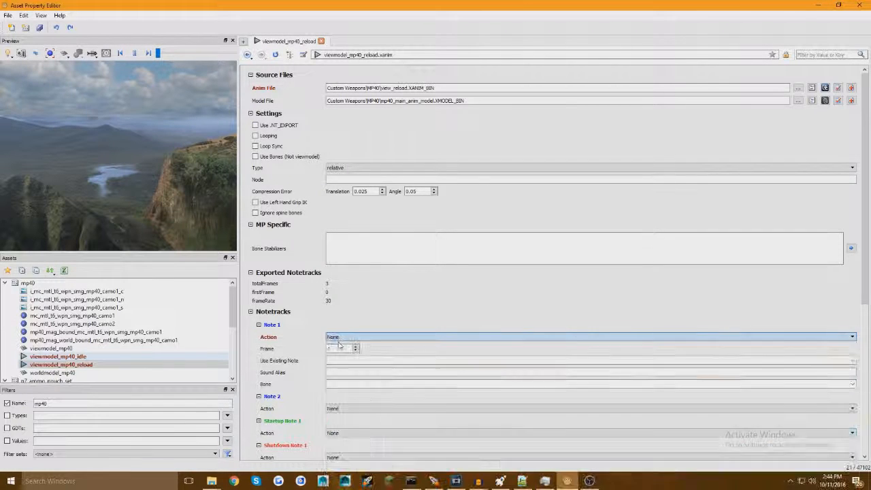
Step: Configure the reload animation's Note 1 as a Sound using existing note fly_mp40_mag_out_plr and sound alias mp40_mag_out
scroll(395, 309, down, 3)
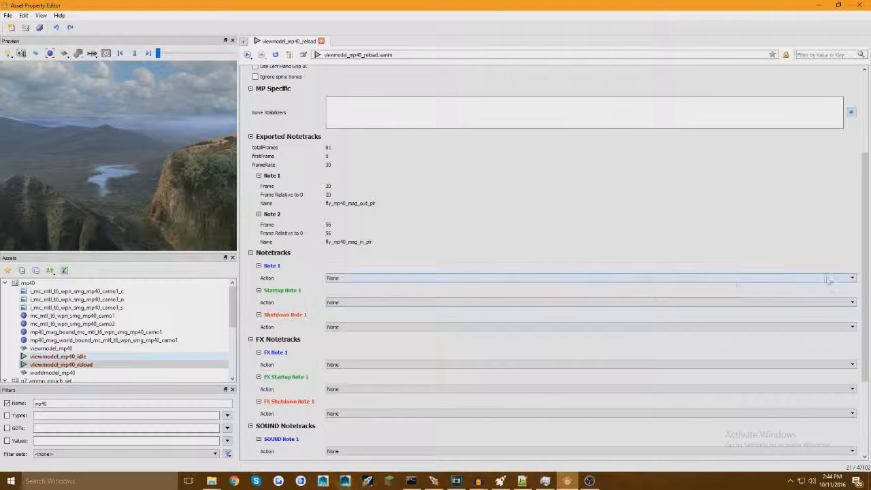
click(633, 277)
click(340, 392)
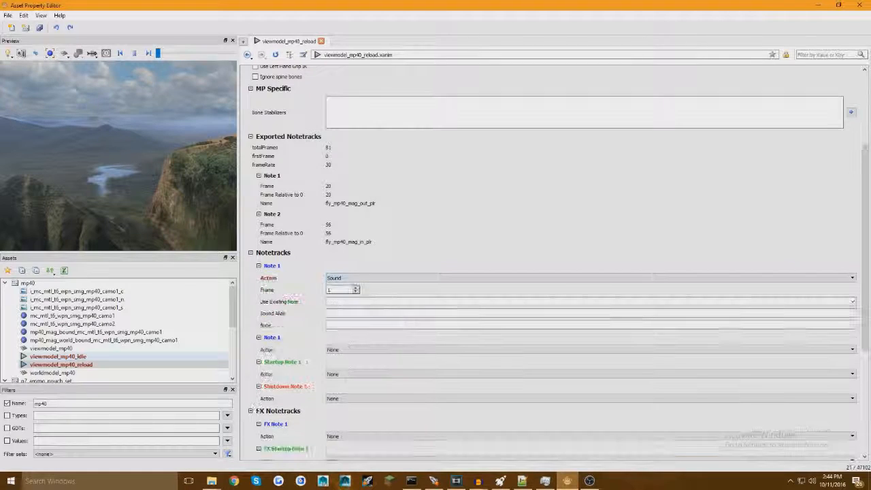
click(423, 302)
text(fly_)
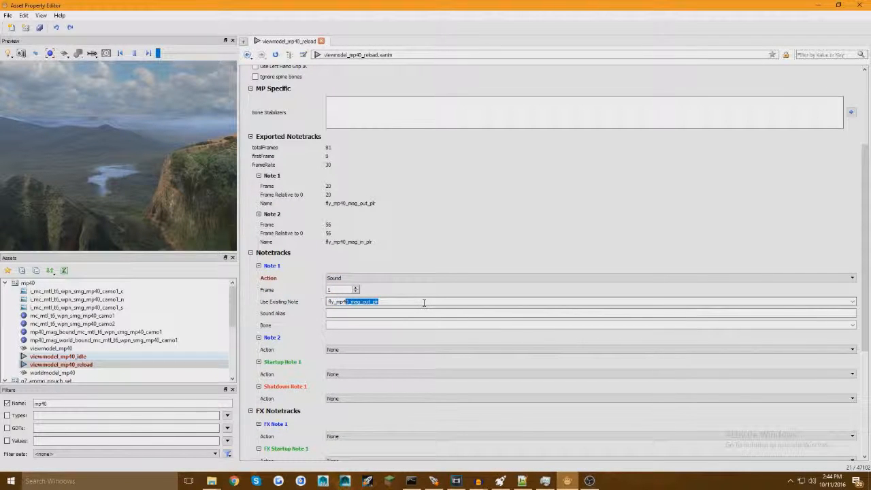
key(Return)
click(383, 313)
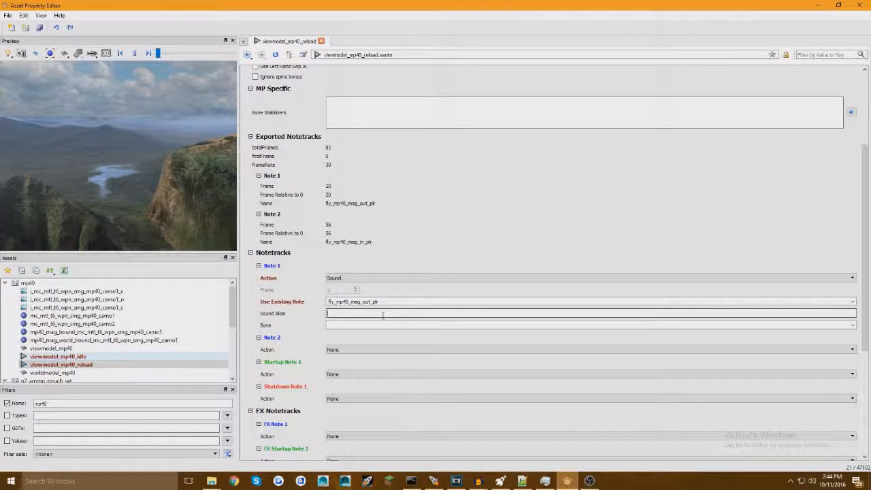
text(mp40_mag_out)
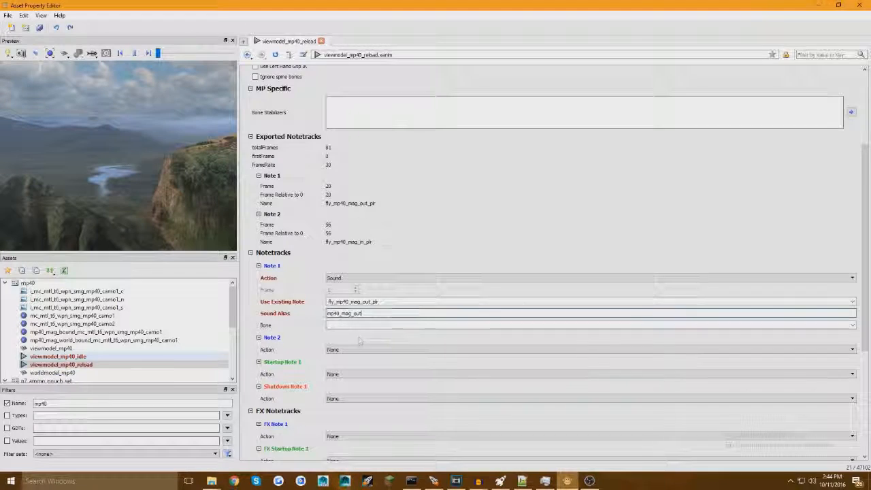
Step: Configure the reload animation's Note 2 as a Sound using existing note fly_mp40_mag_in_plr and sound alias mp40_mag_in
scroll(381, 306, down, 3)
click(379, 269)
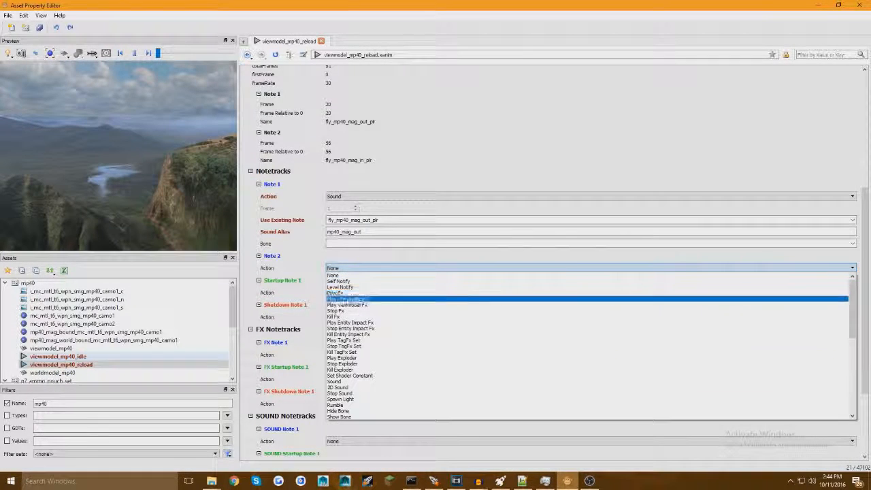
click(378, 380)
click(353, 291)
text(fl)
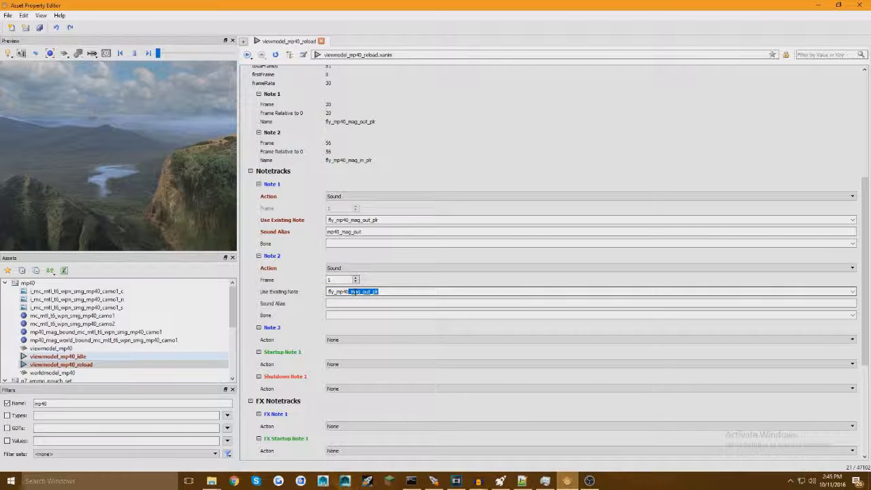
text(y_mp40_mag_in)
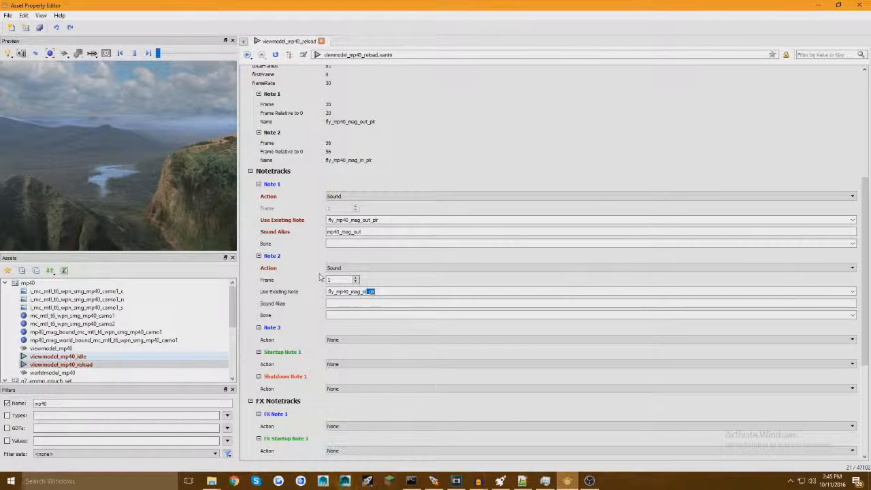
click(359, 306)
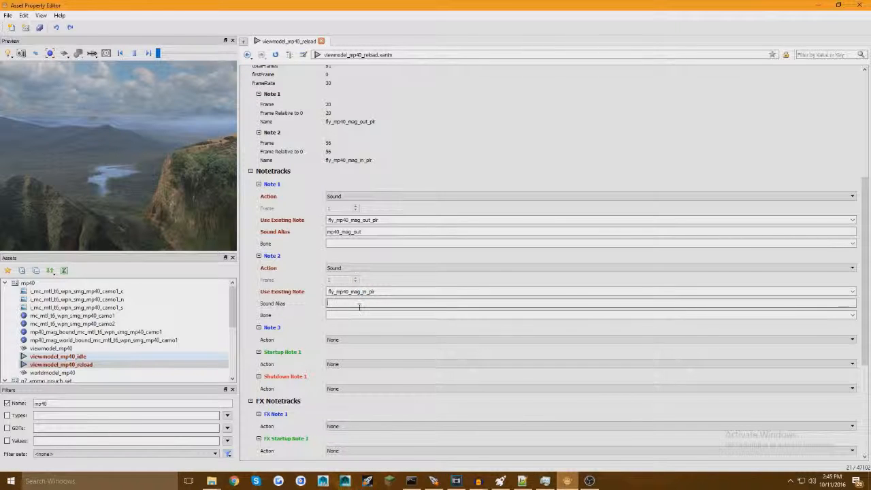
text(mp40_mag_in)
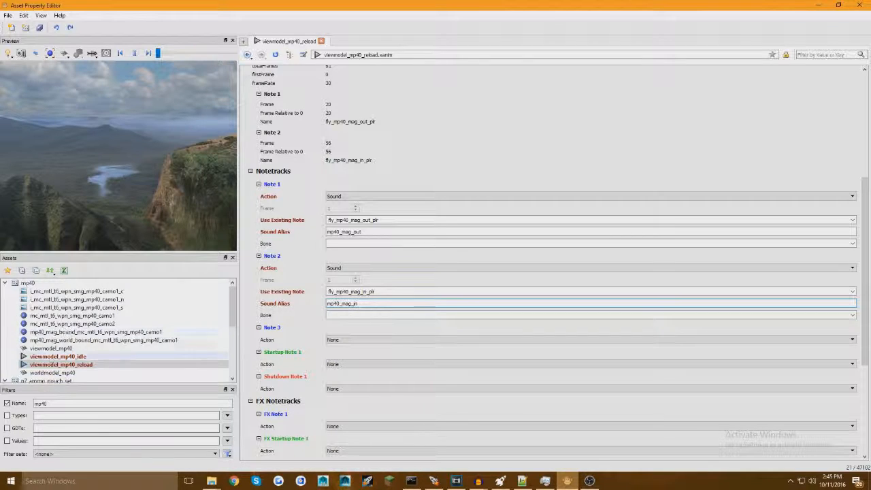
Step: Duplicate the viewmodel_mp40_idle asset as viewmodel_mp40_reload_empty
right_click(75, 365)
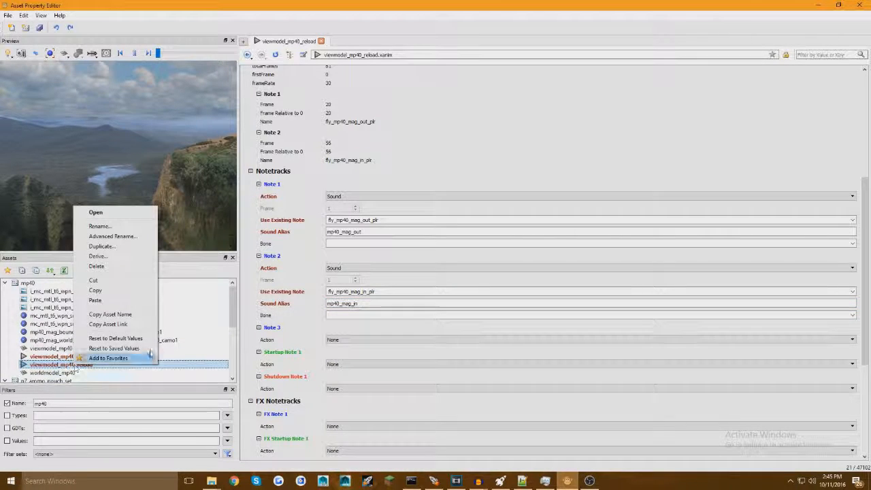
click(210, 340)
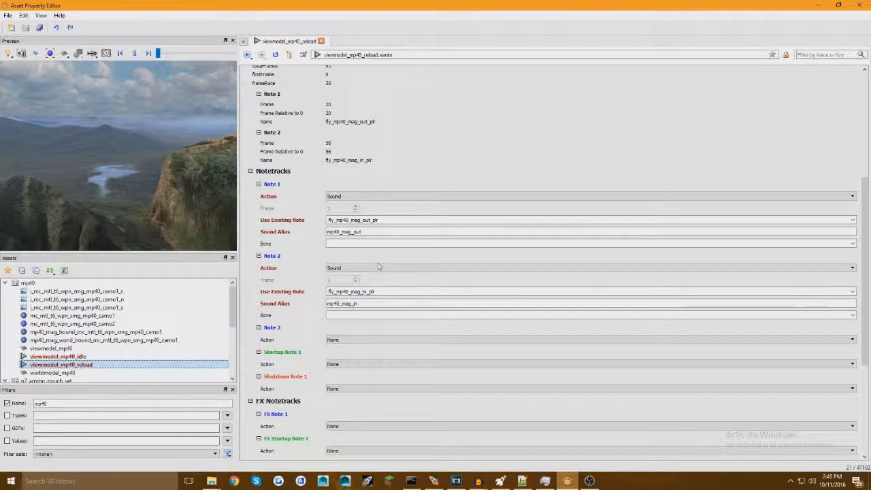
click(87, 356)
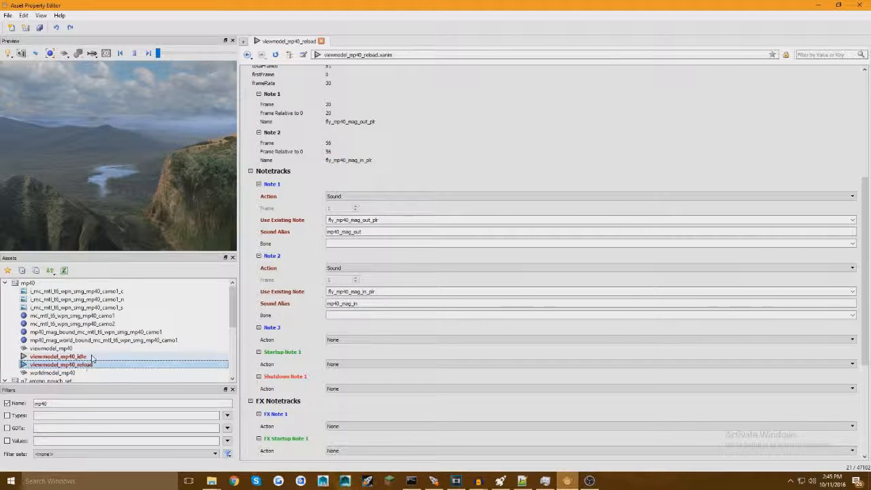
right_click(93, 356)
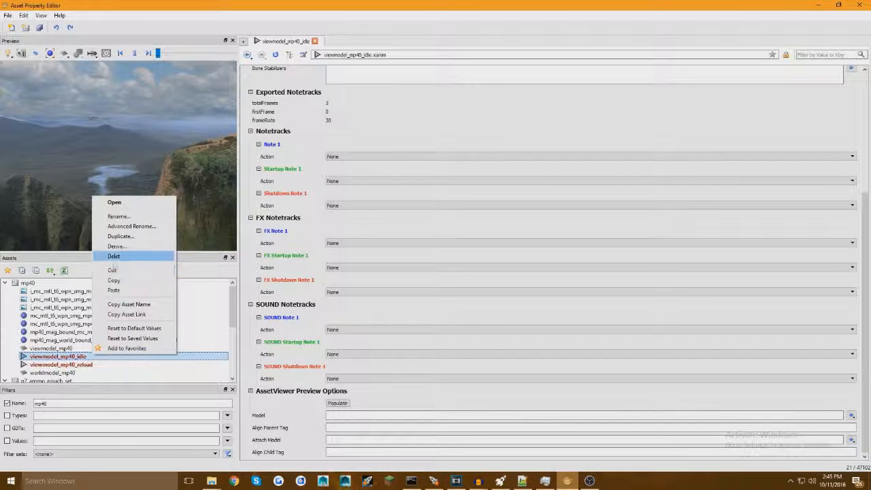
click(119, 236)
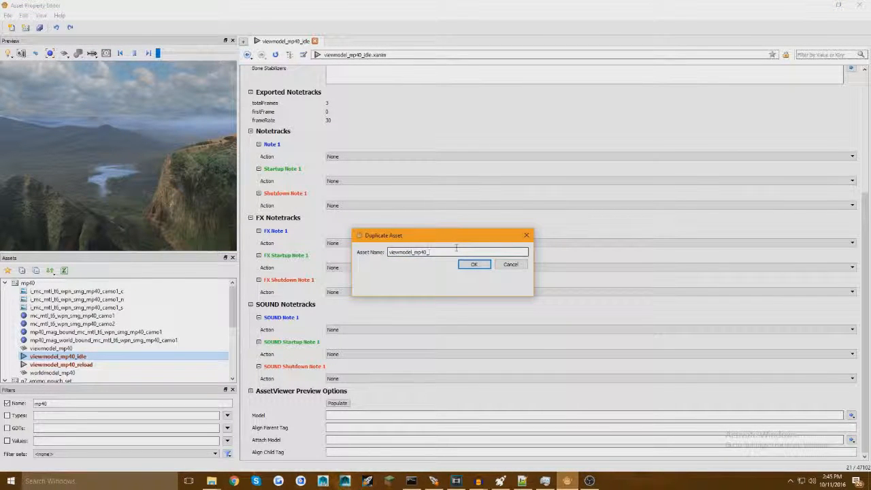
text(y)
key(Return)
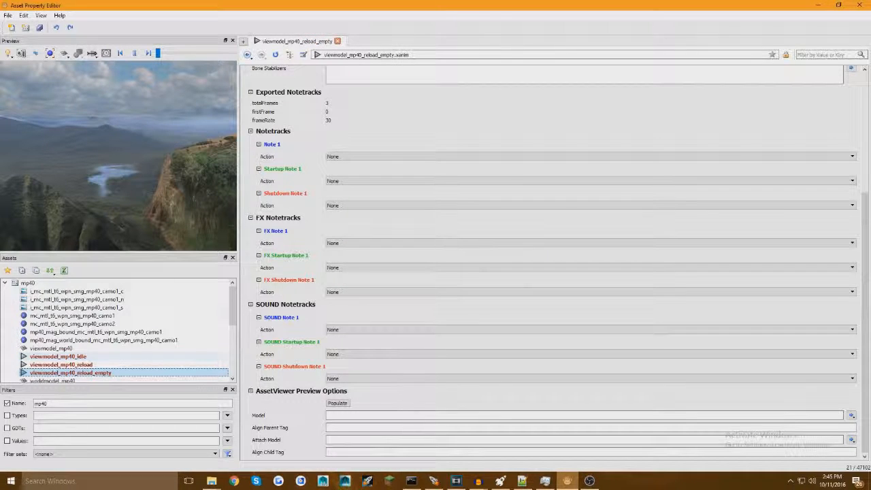
Step: Set the reload_empty asset's Anim File to Custom Weapons\MP40\view_reload_empty.XANIM_BIN
click(65, 365)
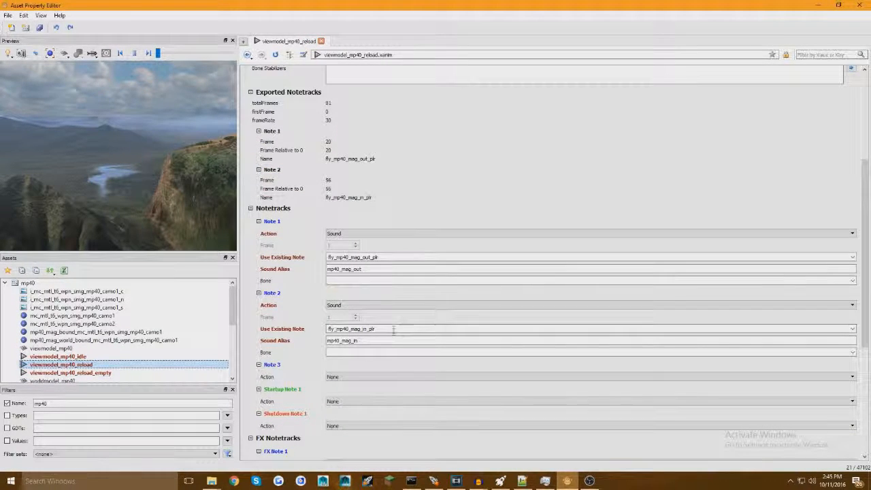
click(102, 373)
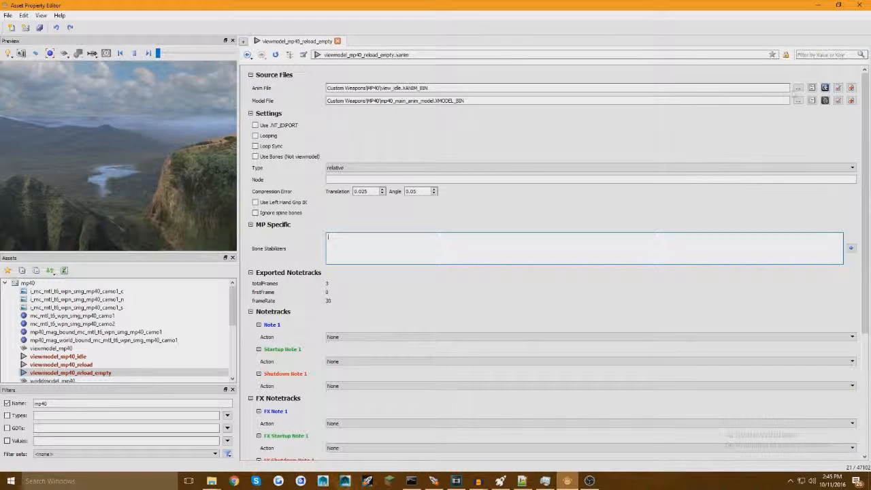
click(797, 88)
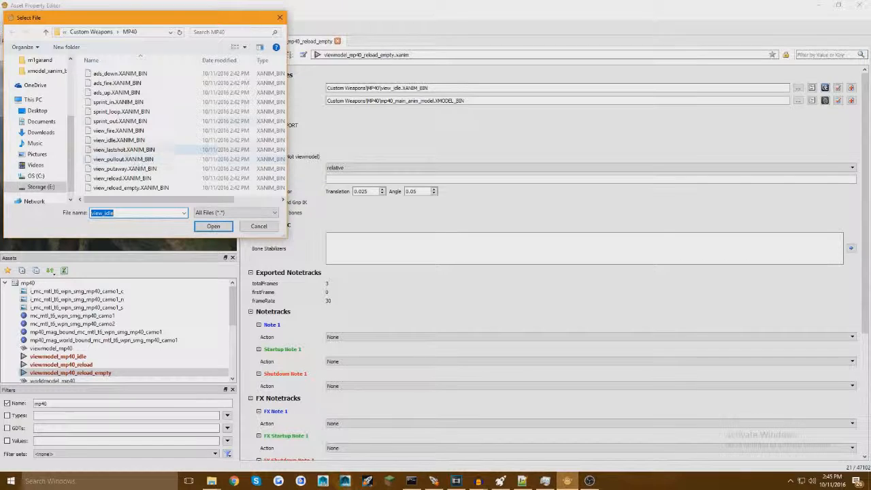
double_click(125, 187)
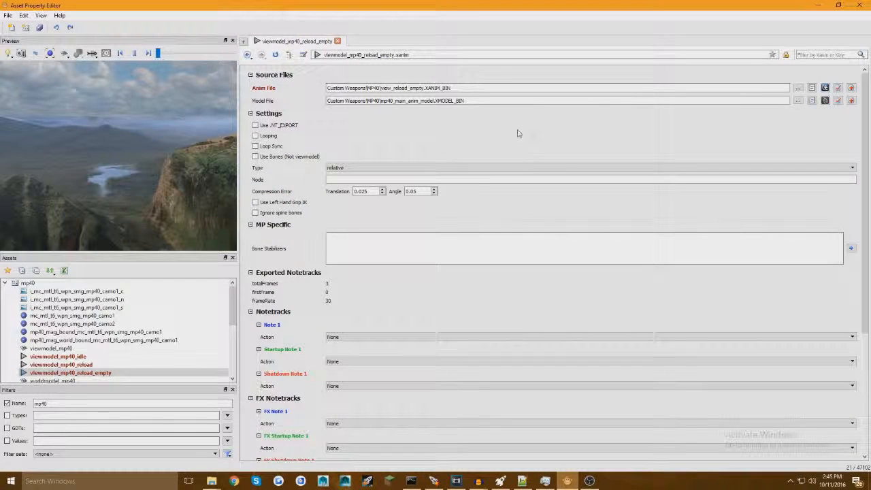
scroll(437, 295, down, 1)
scroll(438, 295, down, 2)
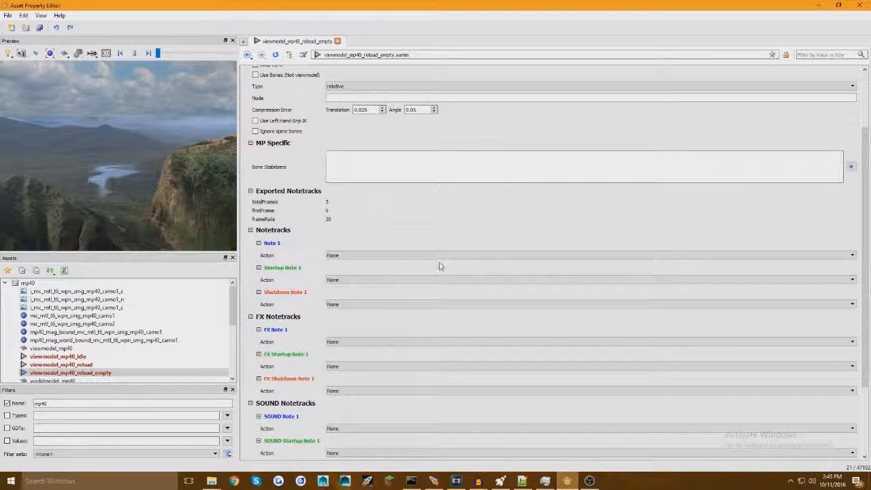
click(593, 481)
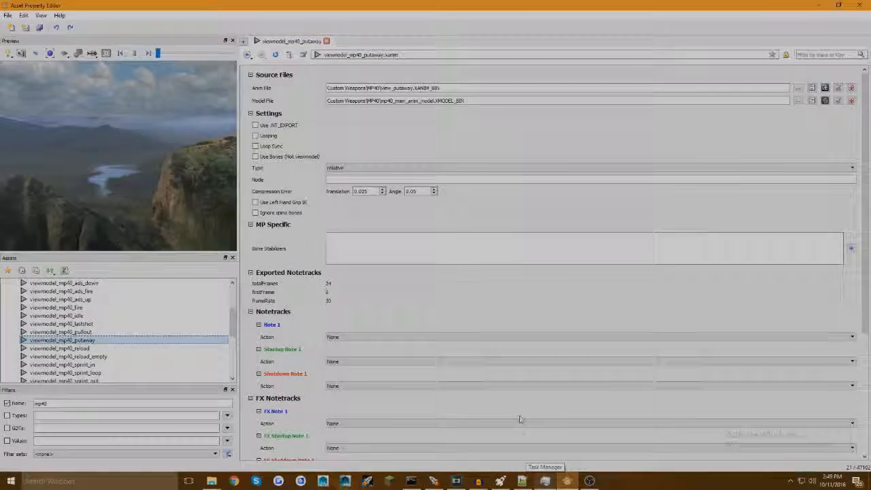
scroll(60, 355, up, 2)
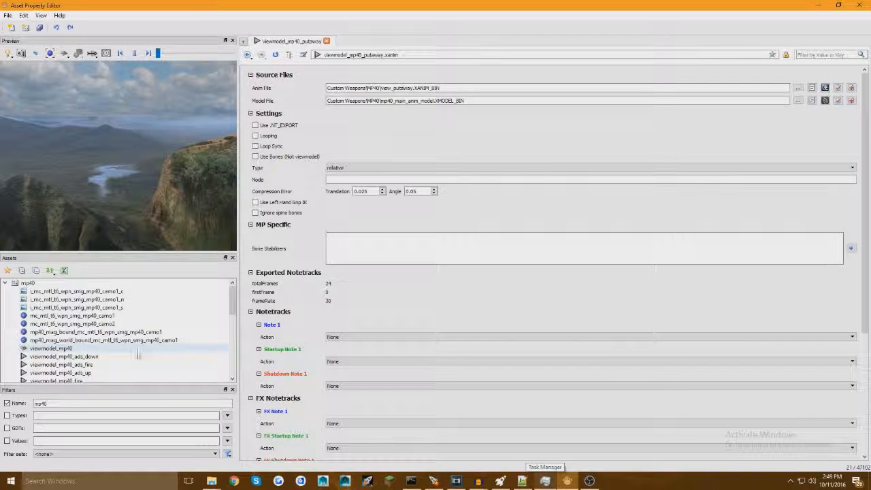
scroll(124, 353, down, 2)
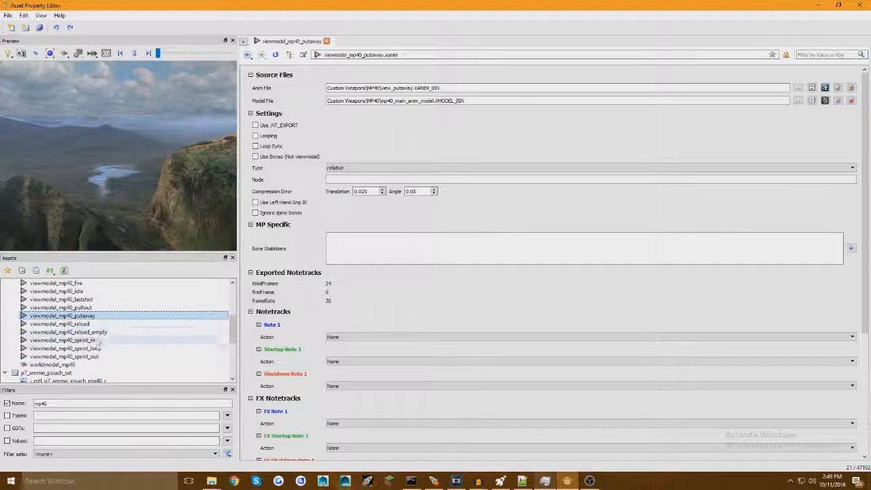
Step: Create a new bulletweapon asset named mp40 in the mp40 GDT file
scroll(96, 346, up, 1)
scroll(97, 347, up, 3)
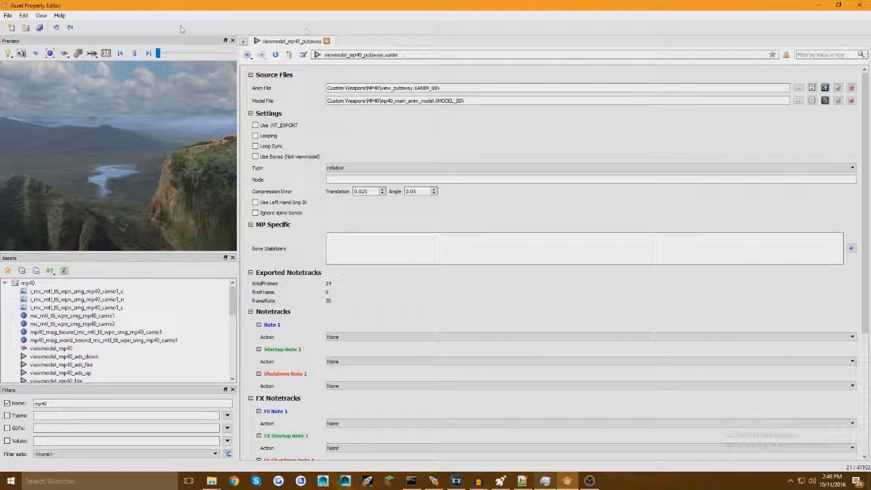
right_click(42, 286)
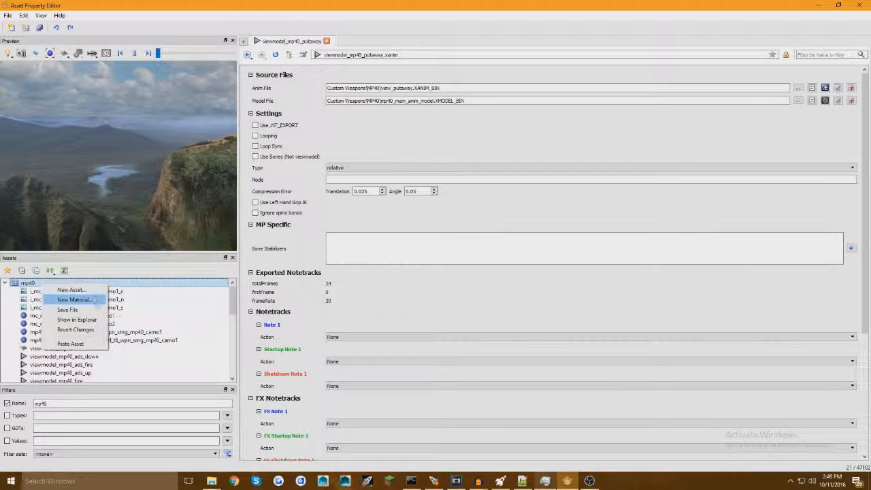
click(68, 289)
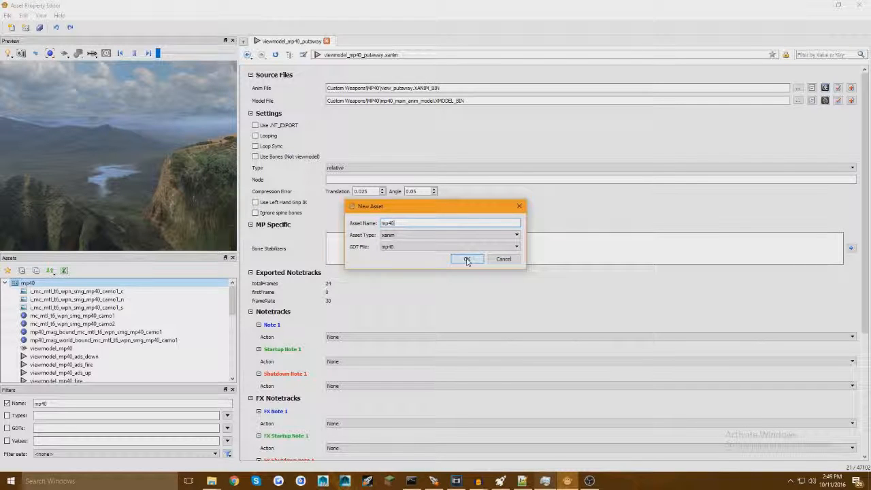
click(476, 235)
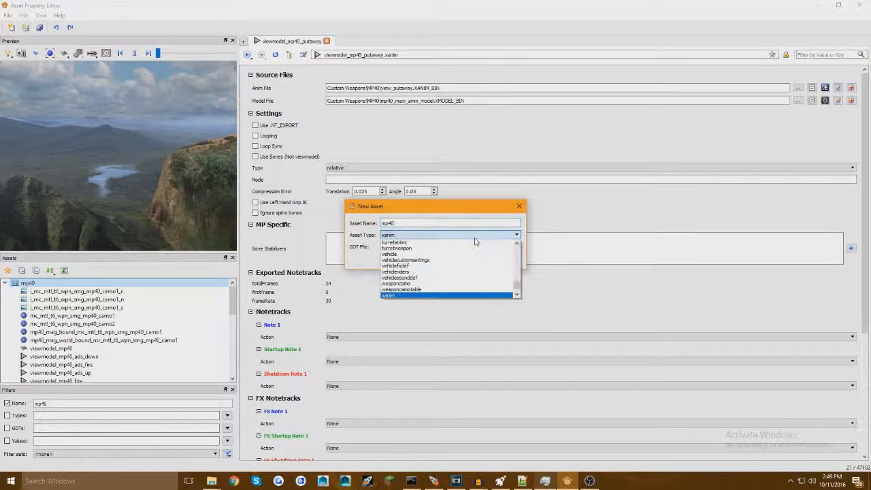
scroll(449, 269, up, 15)
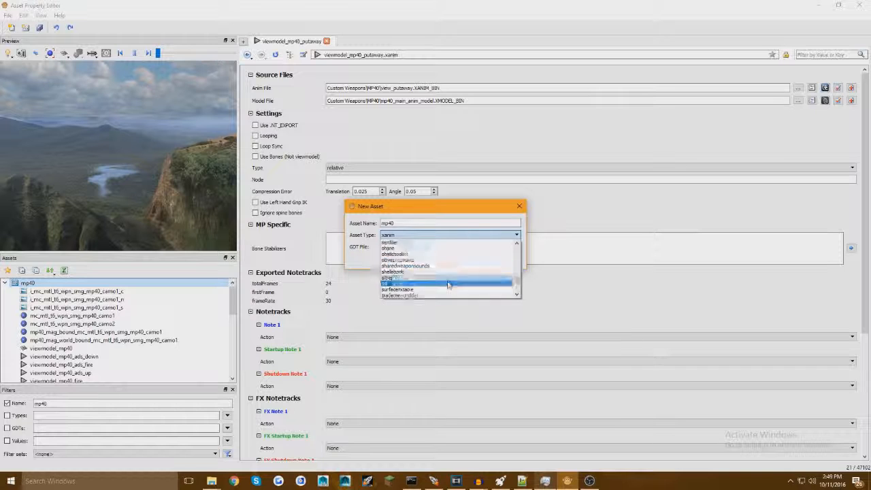
scroll(448, 285, up, 15)
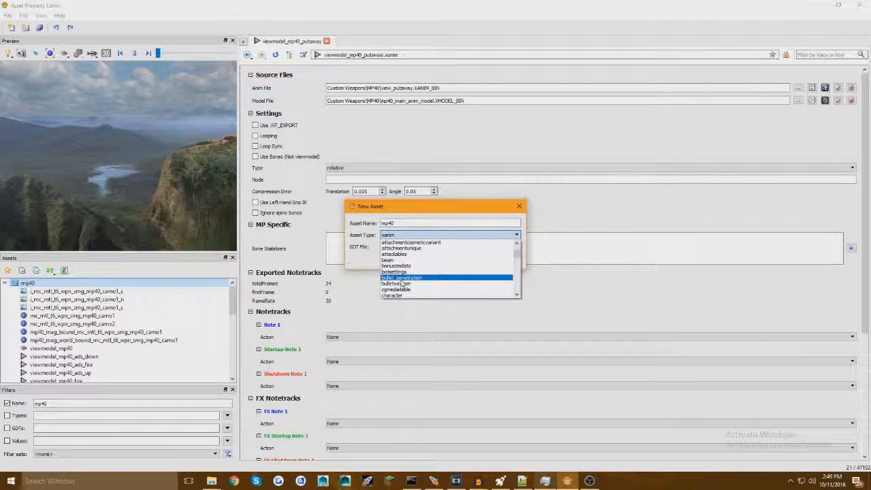
click(401, 283)
click(467, 258)
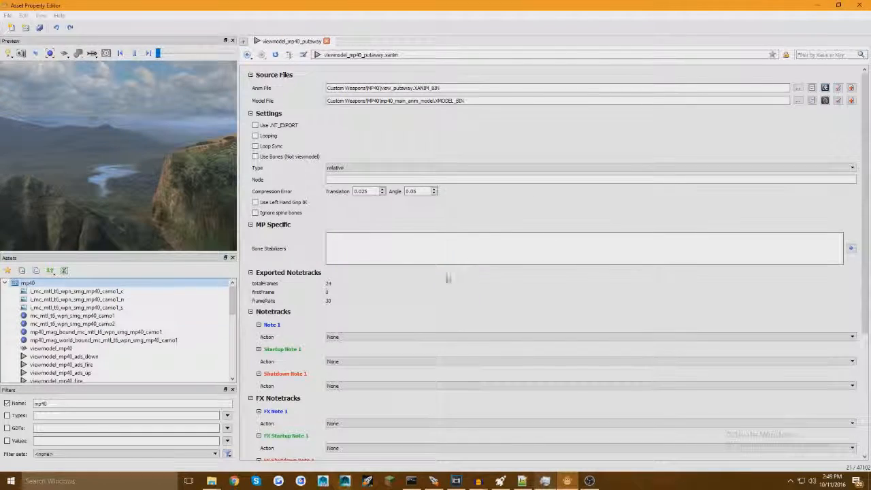
Step: Collapse the Gun Kick Settings and View Kick Settings sections of the mp40 weapon asset
scroll(320, 211, down, 15)
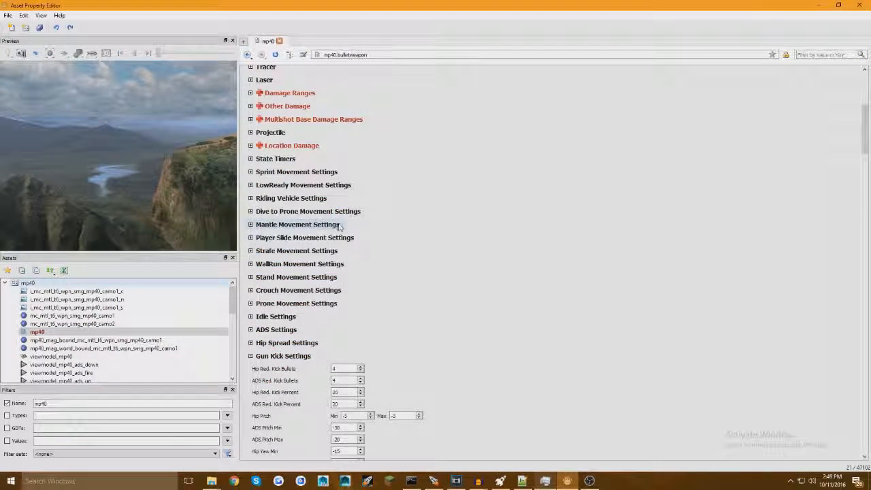
scroll(276, 228, up, 10)
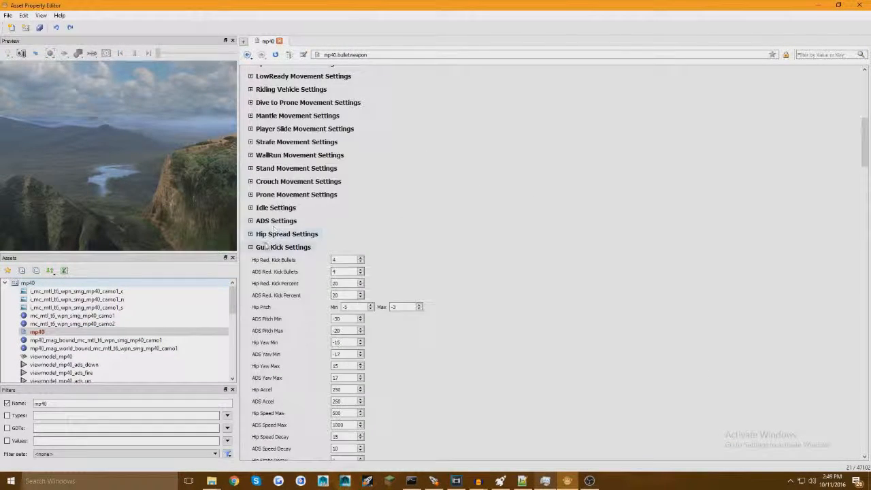
click(250, 247)
click(250, 259)
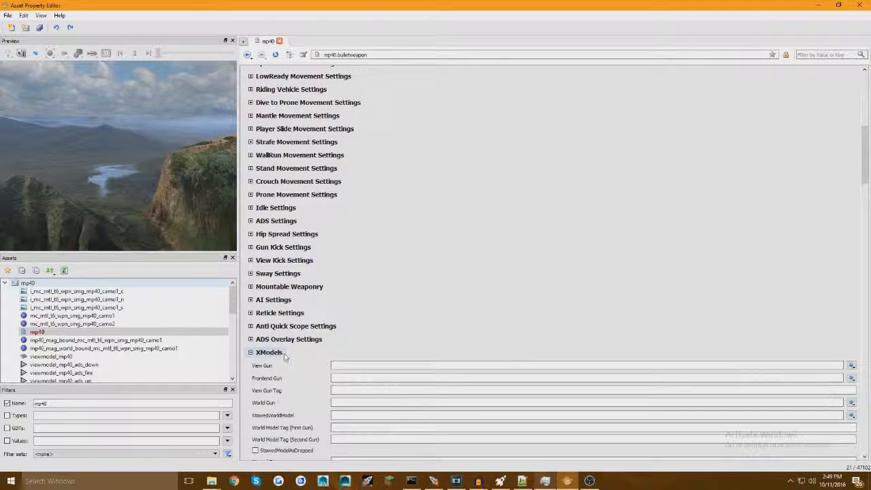
scroll(328, 306, up, 10)
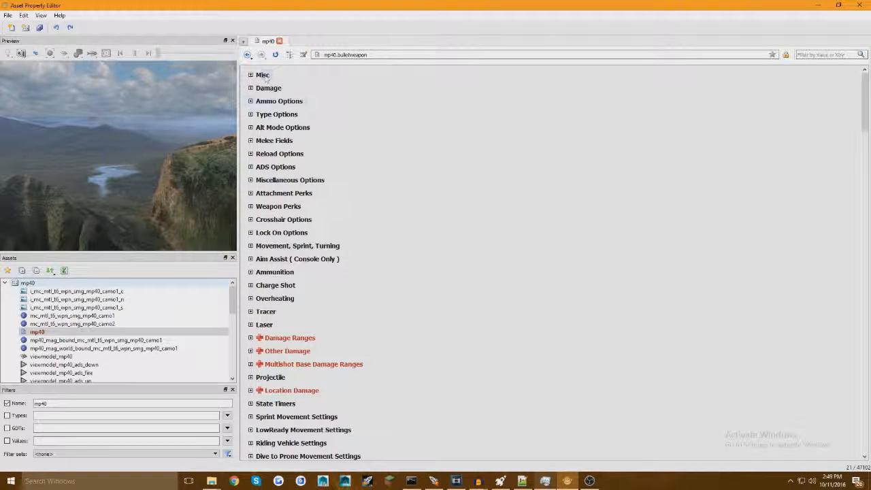
Step: Set the weapon's Display Name to MP40 and its In-Game Name to mp40 in the Misc settings
click(264, 76)
click(441, 88)
text(MP40)
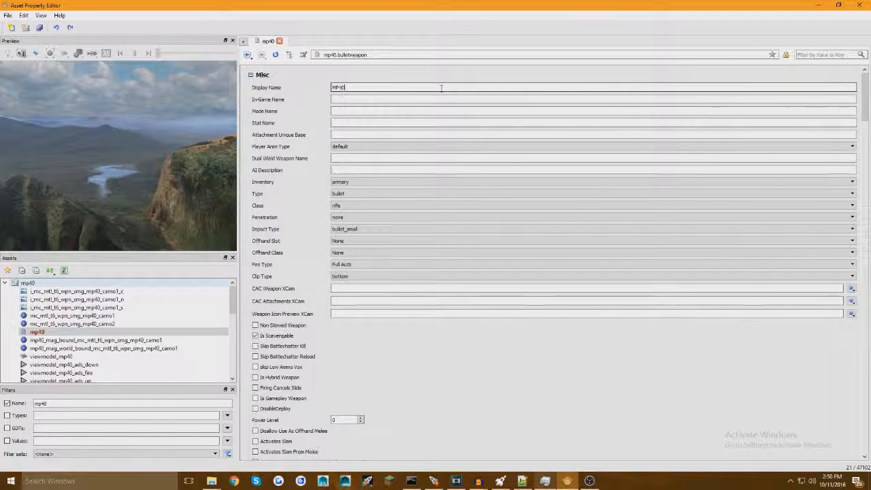
click(389, 100)
text(mp40)
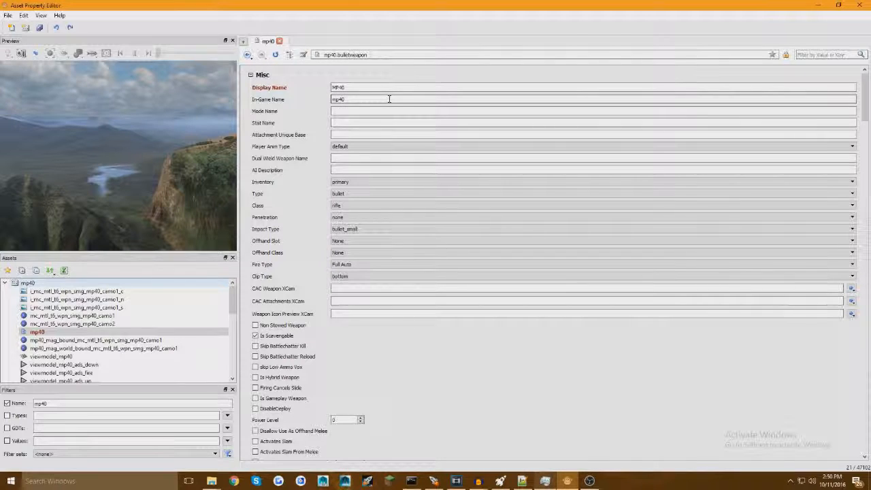
double_click(368, 87)
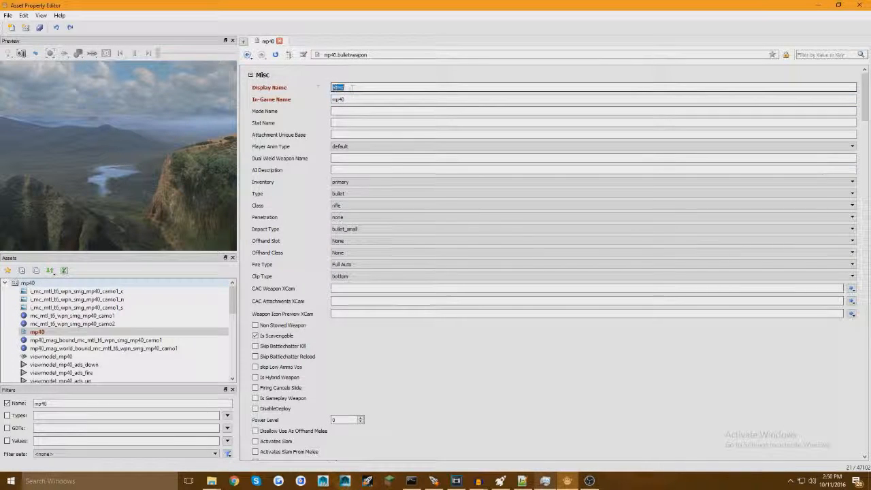
click(338, 88)
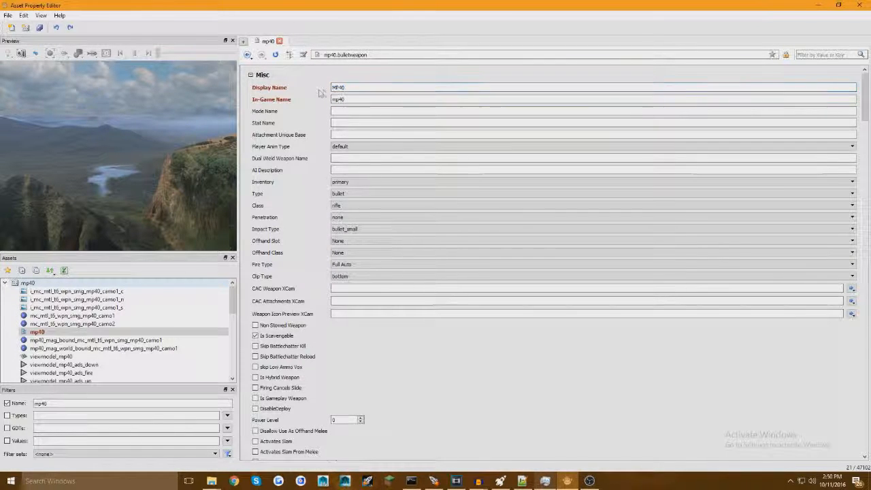
click(348, 99)
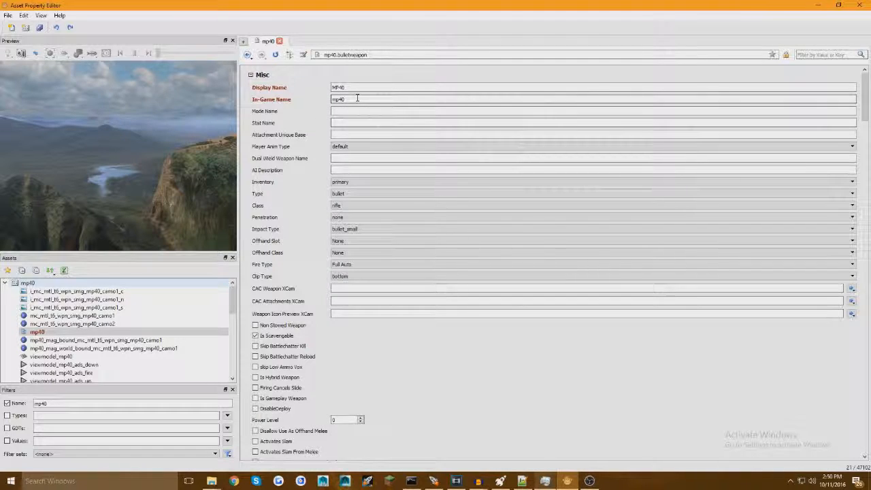
Step: Choose bottom as the weapon's Clip Type and collapse the Misc section
click(372, 276)
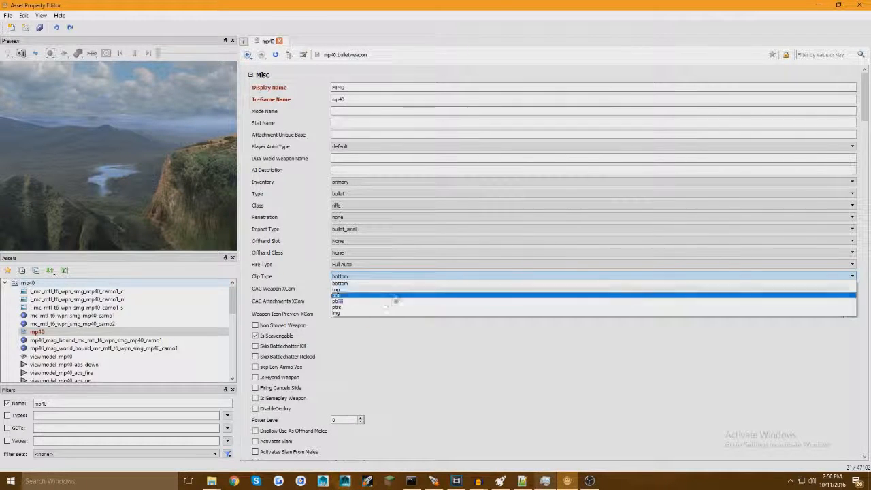
click(395, 284)
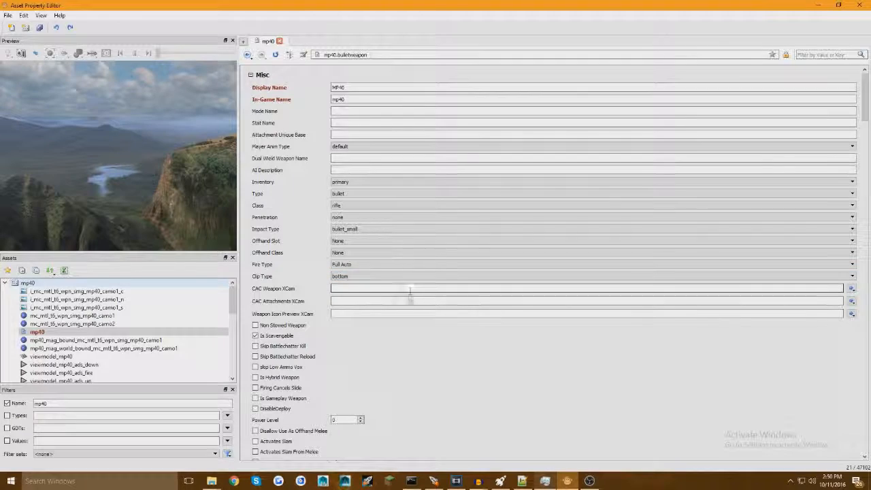
scroll(300, 139, down, 6)
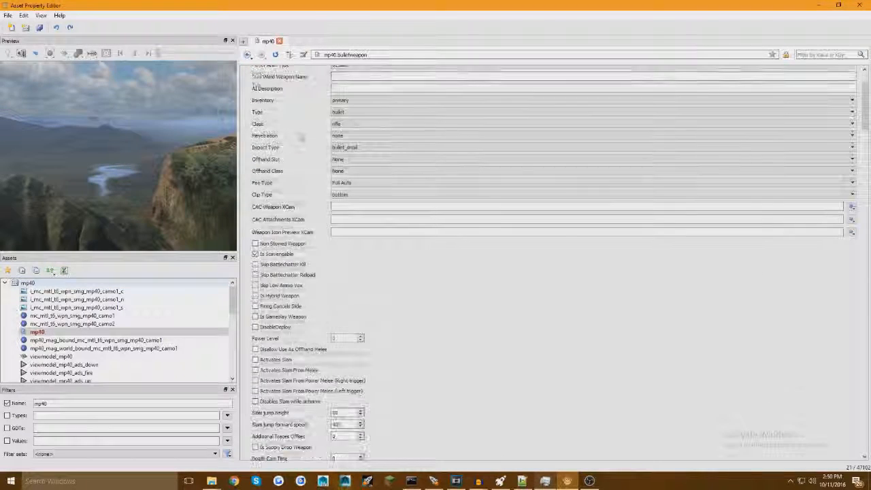
scroll(300, 138, up, 6)
click(271, 77)
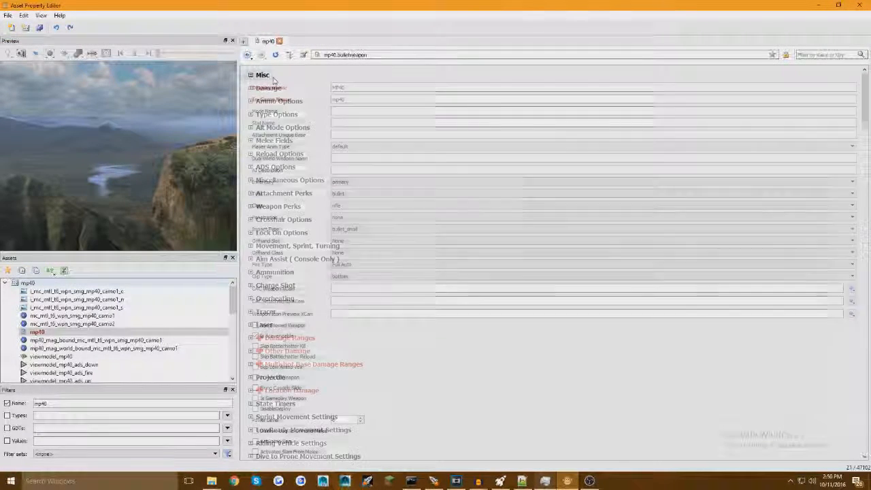
Step: Examine the weapon's Damage, Ammo Options, Type Options and Alt Mode Options settings
click(269, 89)
click(269, 88)
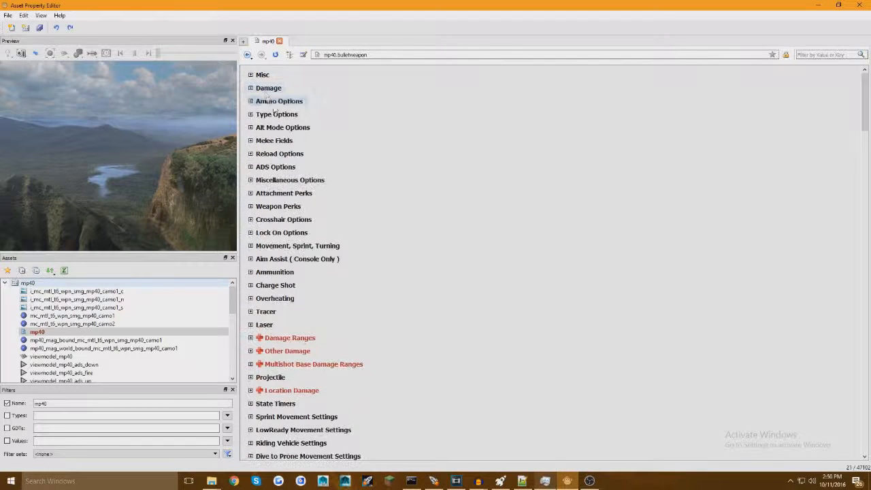
click(275, 102)
click(278, 101)
click(276, 115)
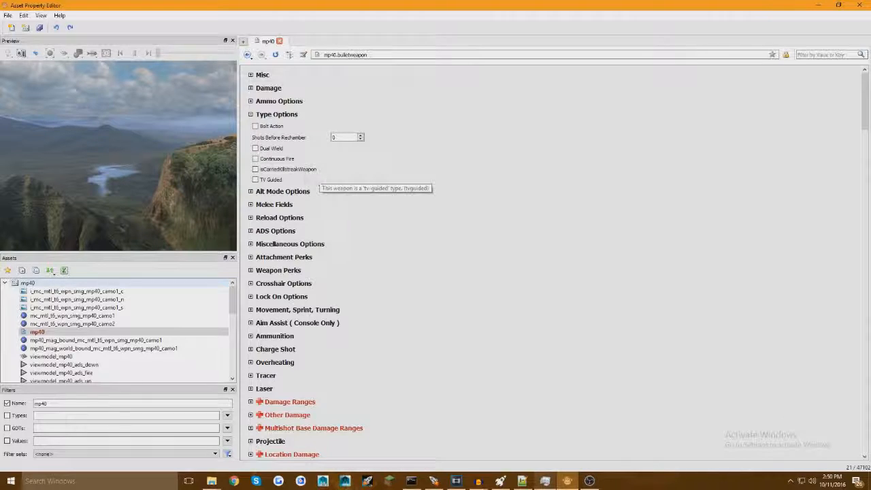
click(276, 114)
click(283, 129)
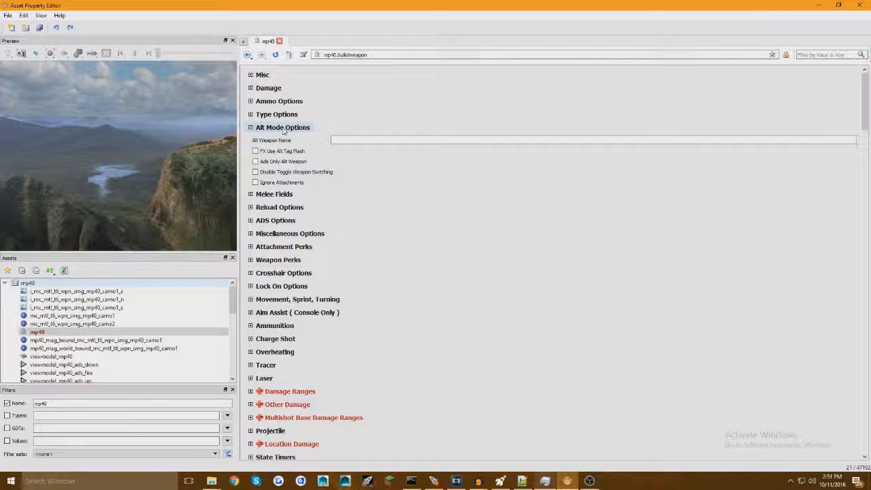
click(268, 129)
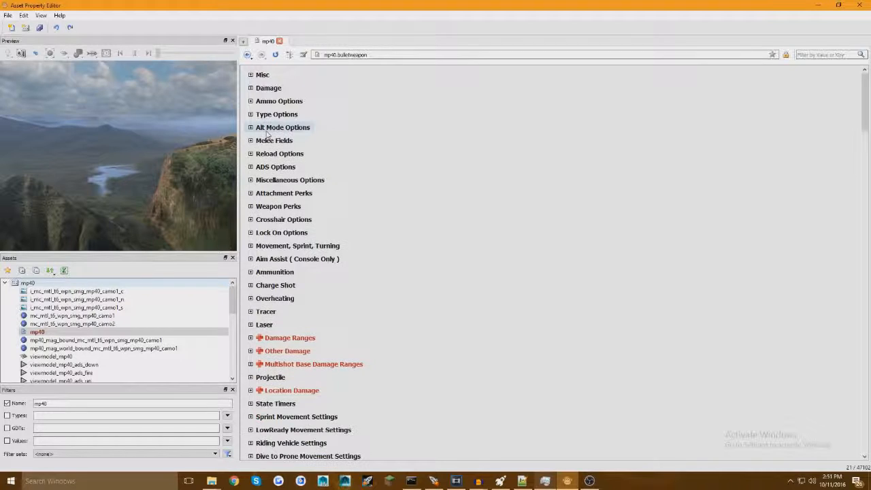
Step: Turn off ADS Rechamber in the Reload Options and enable ADS in the ADS Options
click(264, 154)
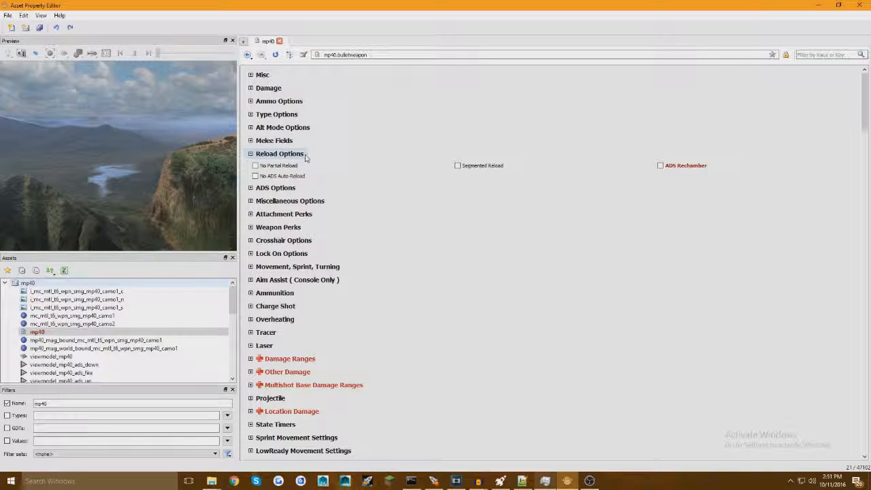
click(304, 155)
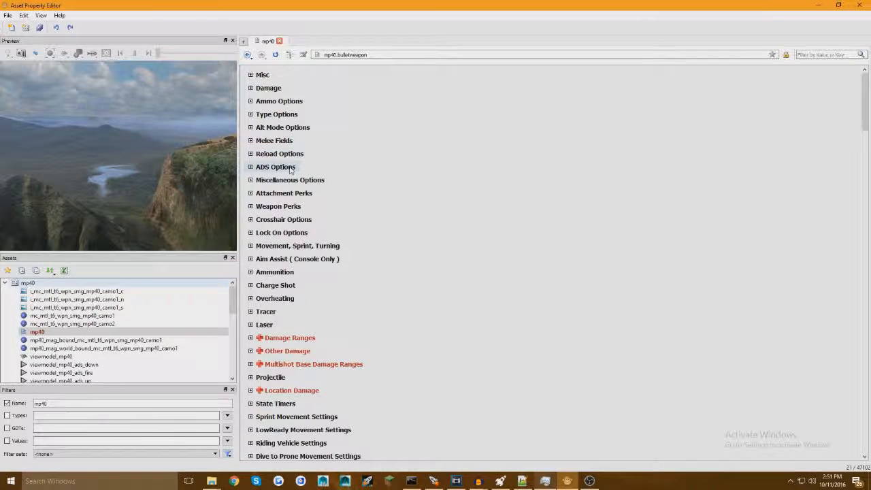
click(291, 168)
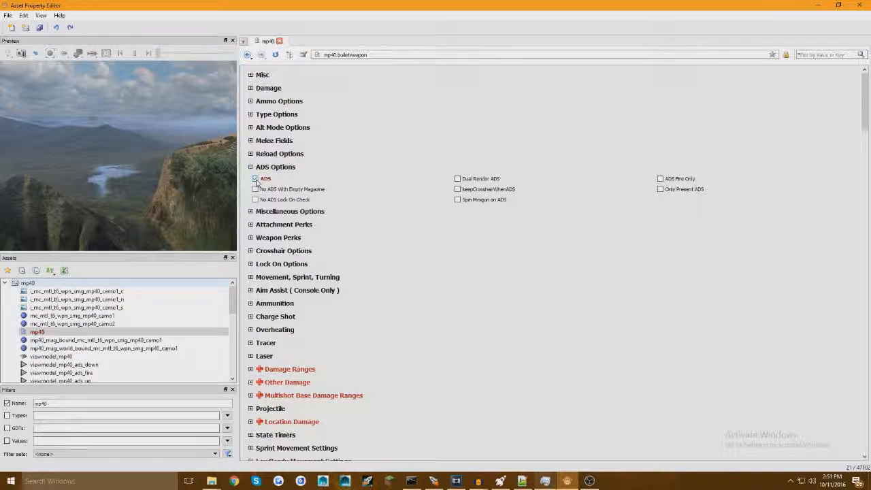
click(275, 168)
click(274, 184)
click(274, 181)
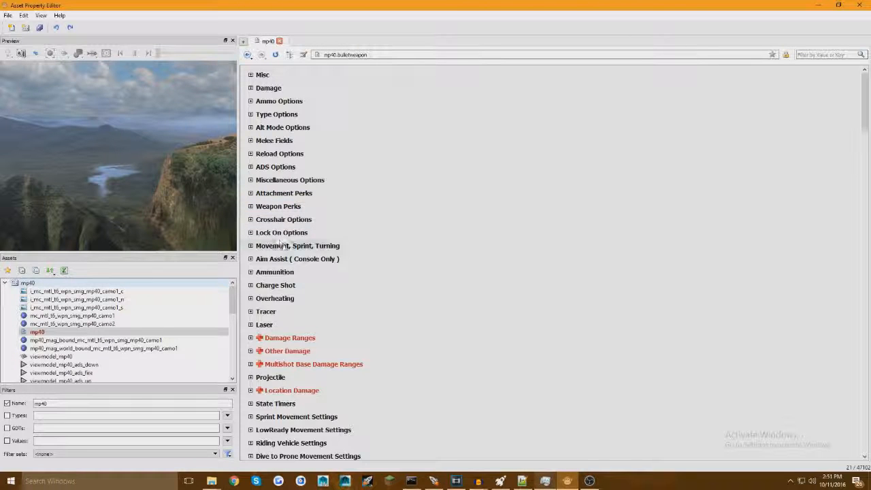
Step: Set the weapon's Clip Size to 32, Max Stock Ammo to 192 and Start Ammo to 192 in the Ammunition settings
click(282, 272)
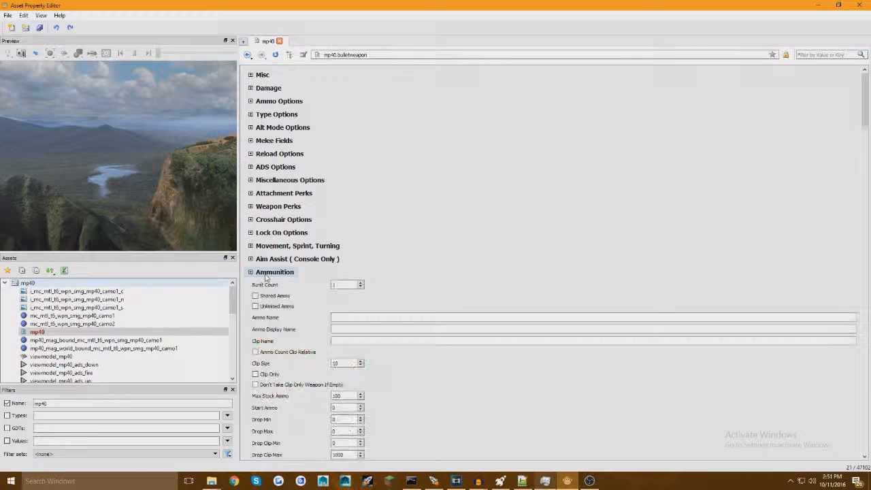
double_click(338, 255)
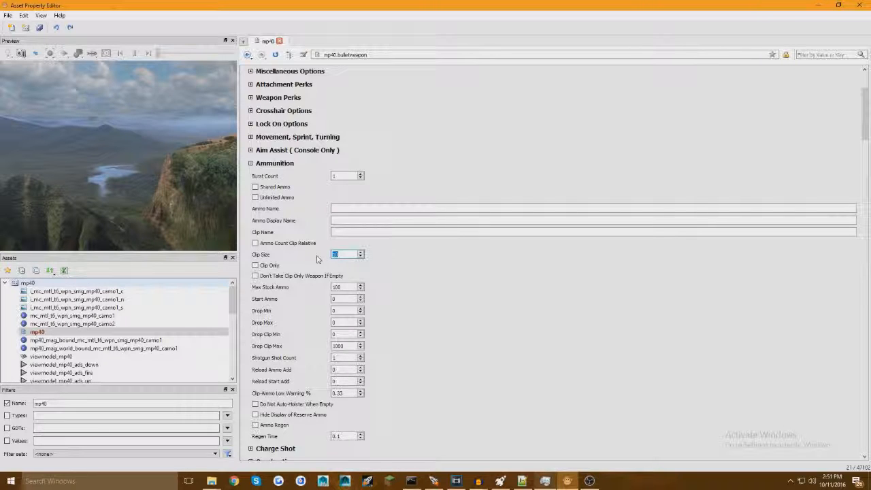
key(Tab)
key(Tab)
key(Tab)
text(1)
key(Tab)
key(Tab)
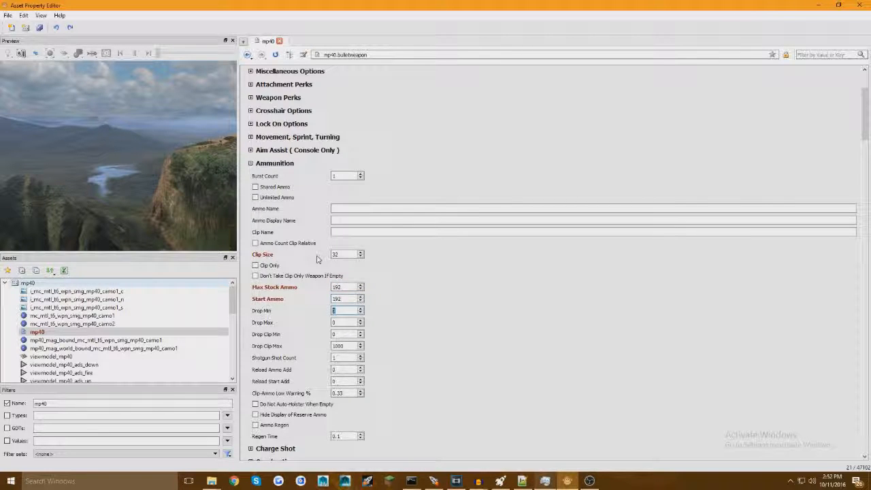
Step: Set Drop Min and Drop Max to 192 and Drop Clip Min to 32, and collapse the Ammunition section
text(192)
key(Tab)
text(192)
text(32)
key(Tab)
key(Tab)
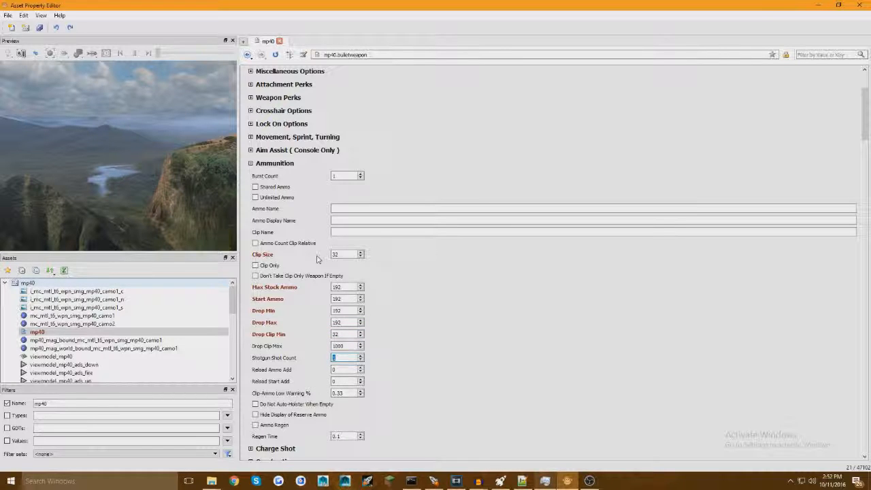
click(283, 164)
Step: Examine the weapon's State Timers values and its ADS Settings, and collapse both sections
scroll(287, 194, down, 4)
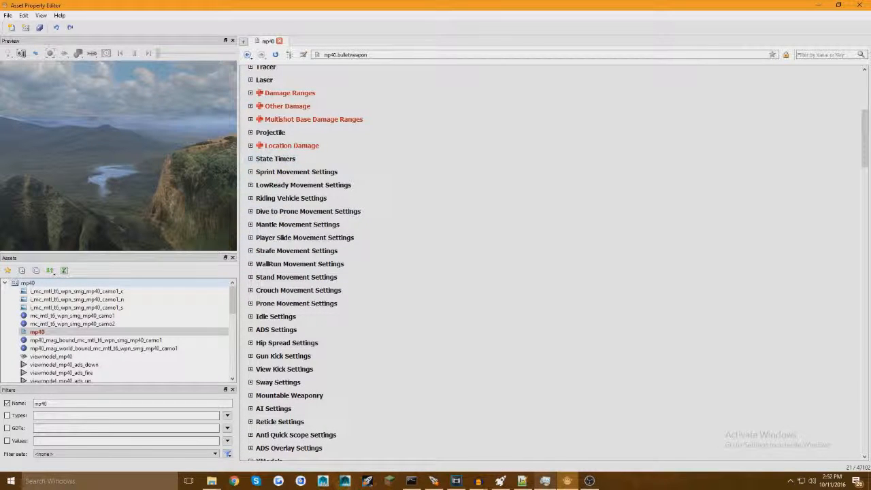
scroll(286, 232, down, 1)
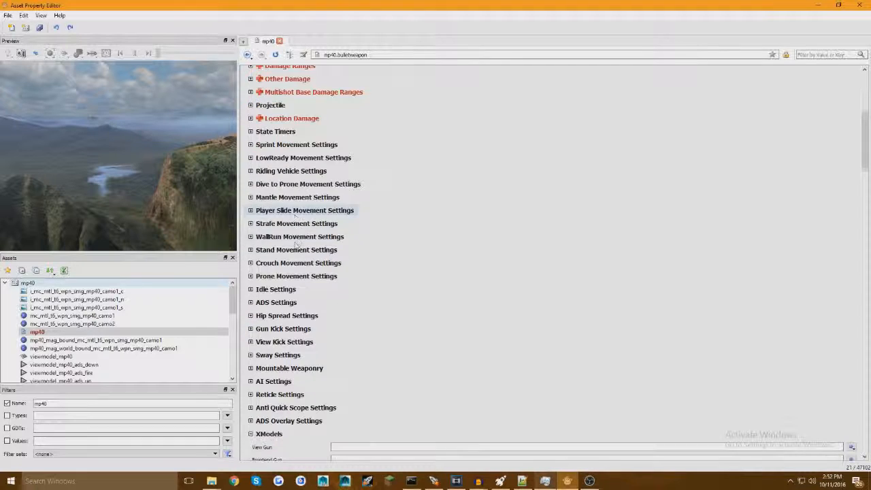
click(281, 132)
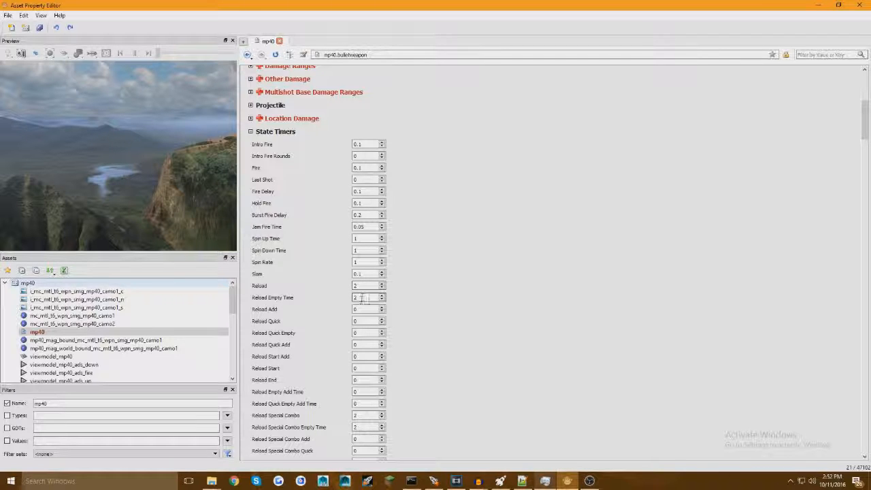
scroll(375, 299, down, 1)
scroll(375, 299, down, 3)
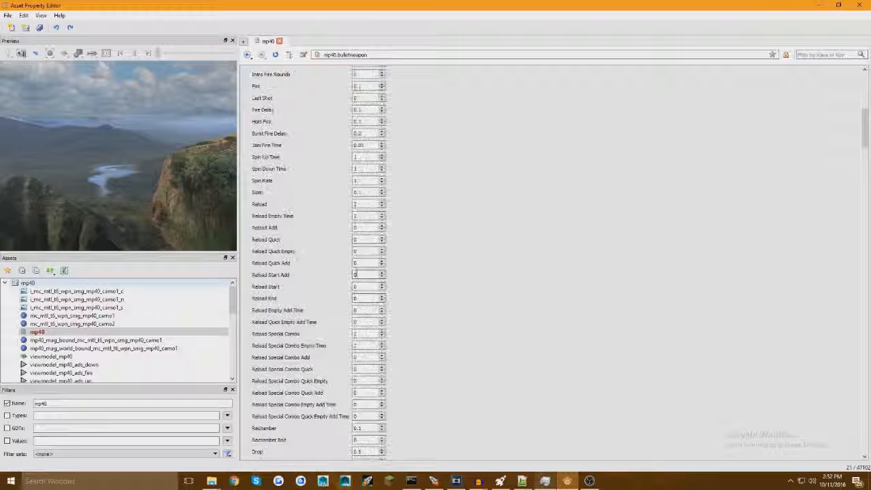
scroll(344, 170, down, 4)
scroll(330, 176, down, 15)
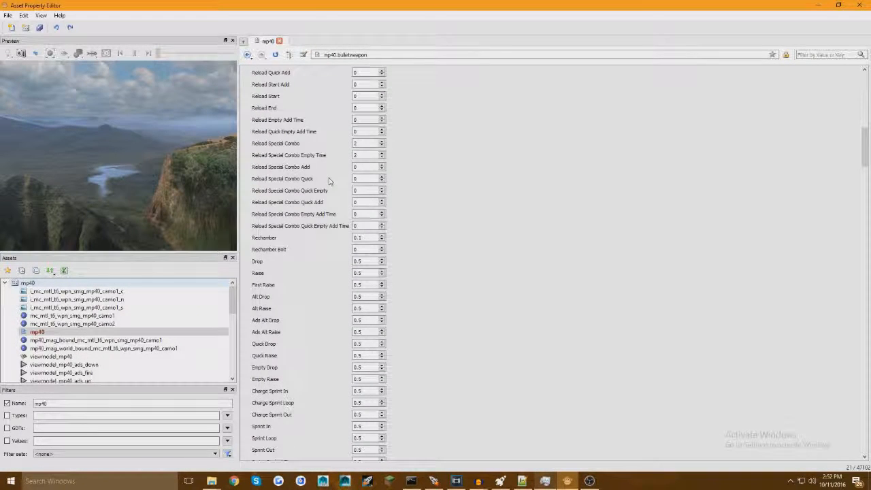
scroll(322, 189, down, 10)
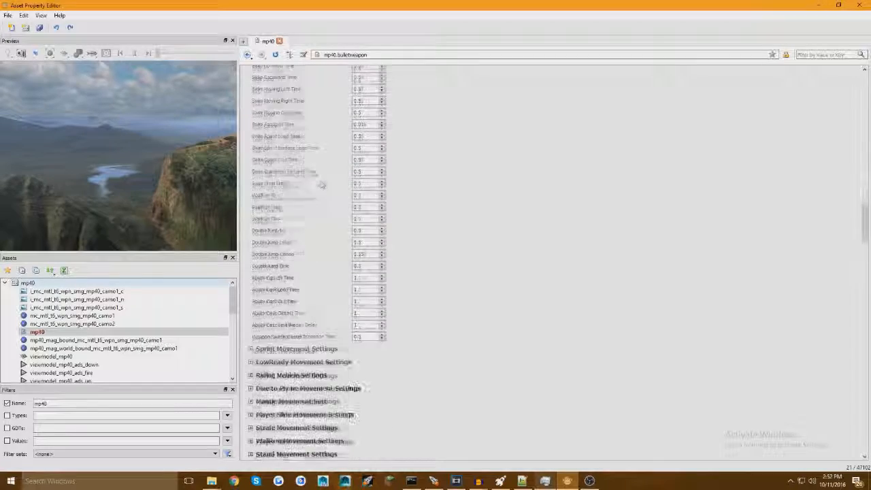
scroll(322, 185, up, 15)
scroll(322, 182, up, 15)
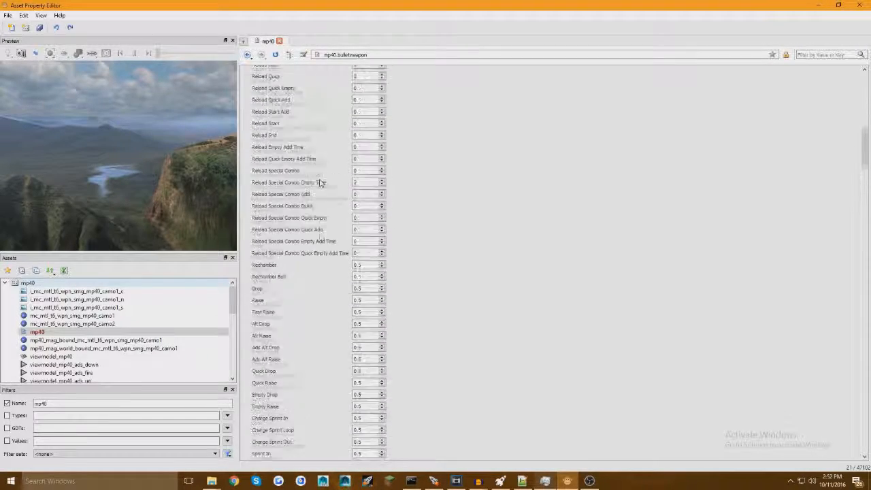
click(289, 185)
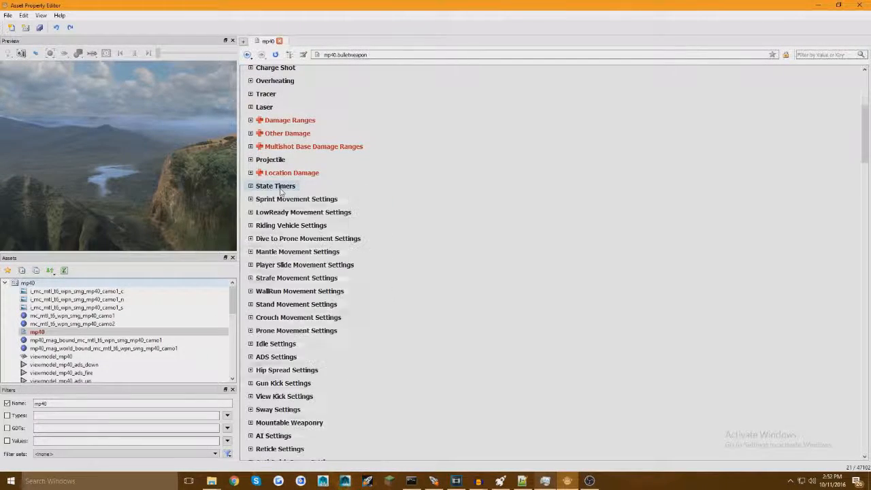
scroll(280, 205, down, 4)
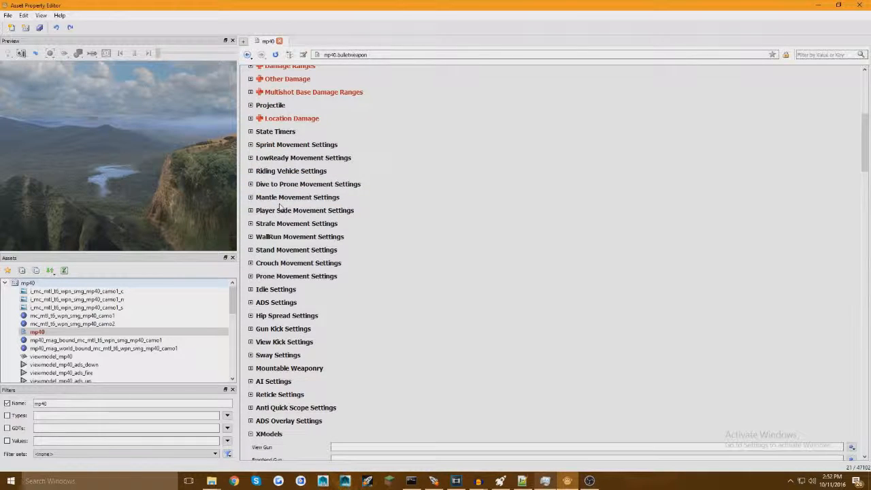
click(276, 194)
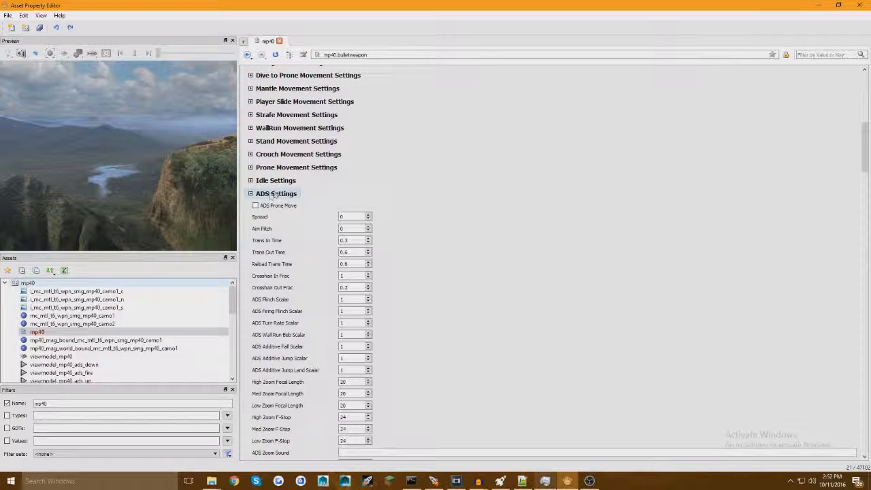
click(271, 194)
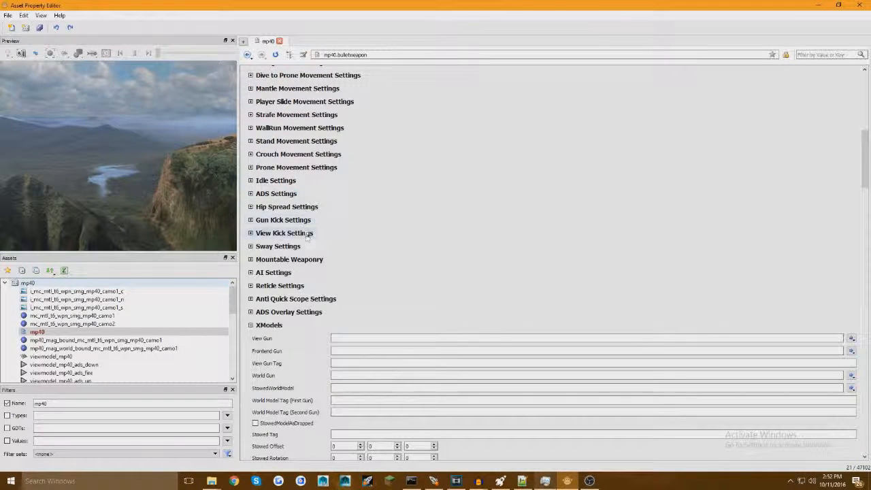
Step: Set the XModels View Gun to viewmodel_mp40 and the World Gun to worldmodel_mp40
click(356, 340)
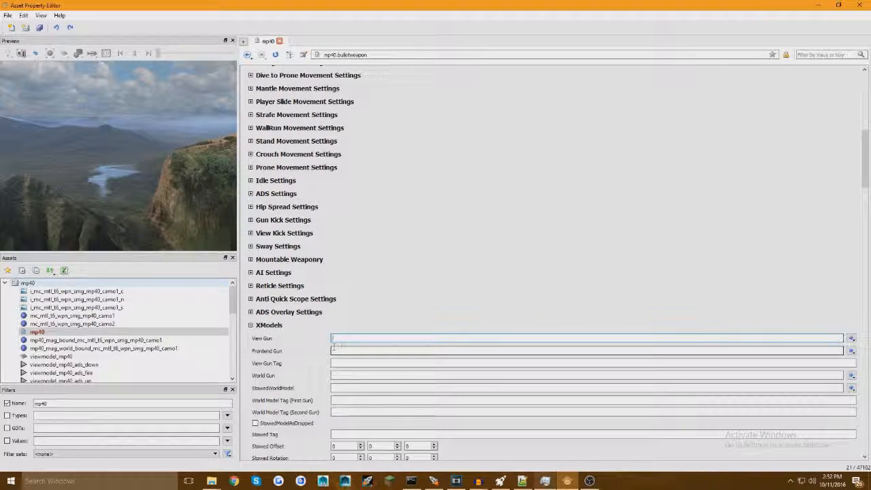
text(viewmodel)
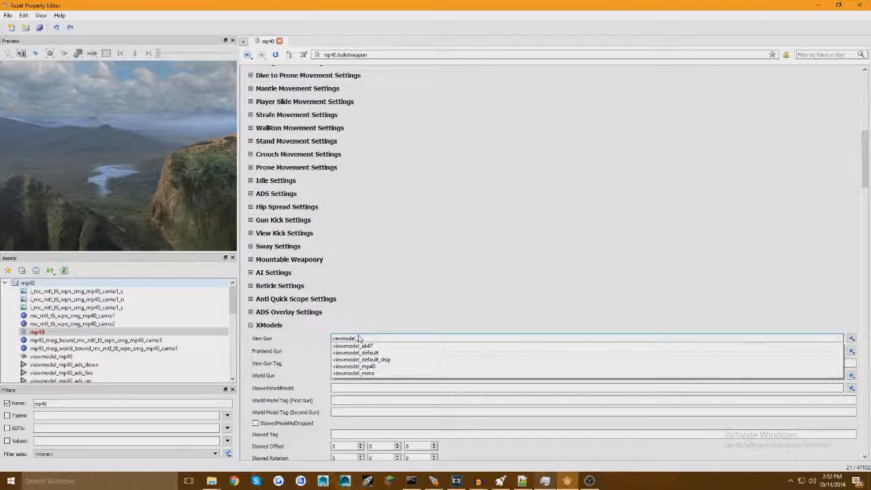
text(_mp40)
key(Return)
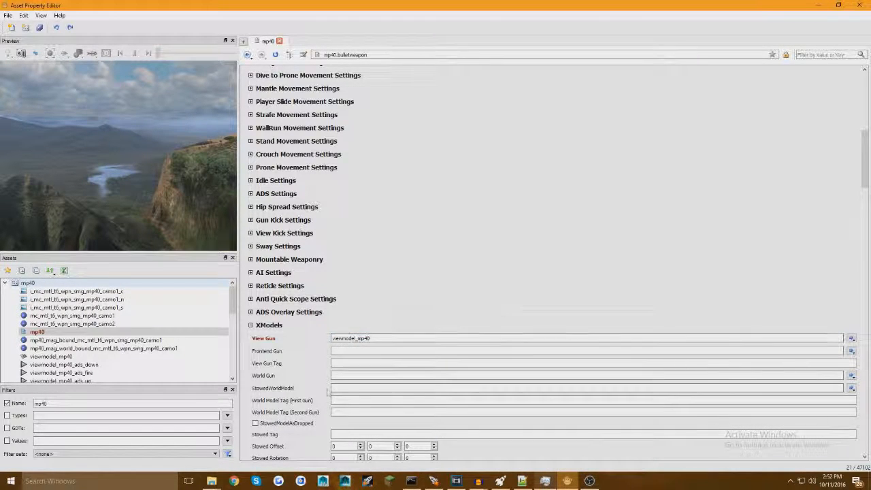
click(338, 376)
text(worldmodel_mp40)
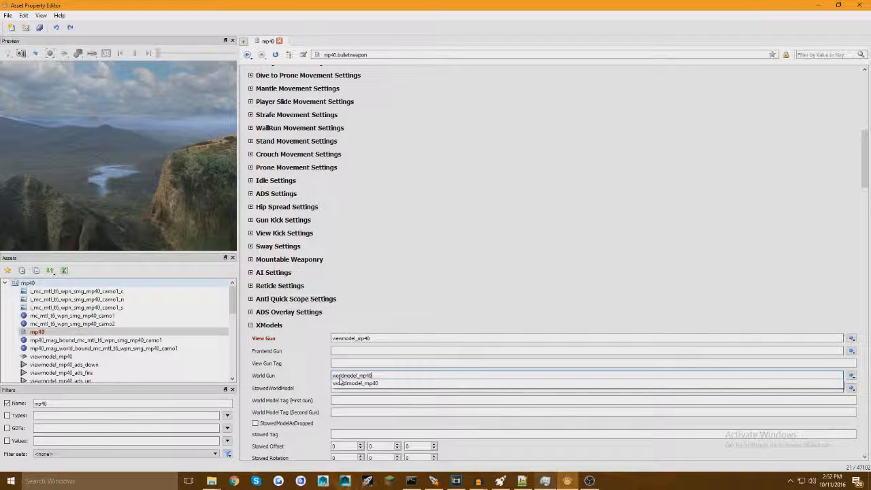
key(Return)
Step: Assign viewmodel_mp40_idle as the weapon's Idle animation in the XAnims section
scroll(338, 377, down, 3)
scroll(338, 373, down, 2)
scroll(309, 371, down, 3)
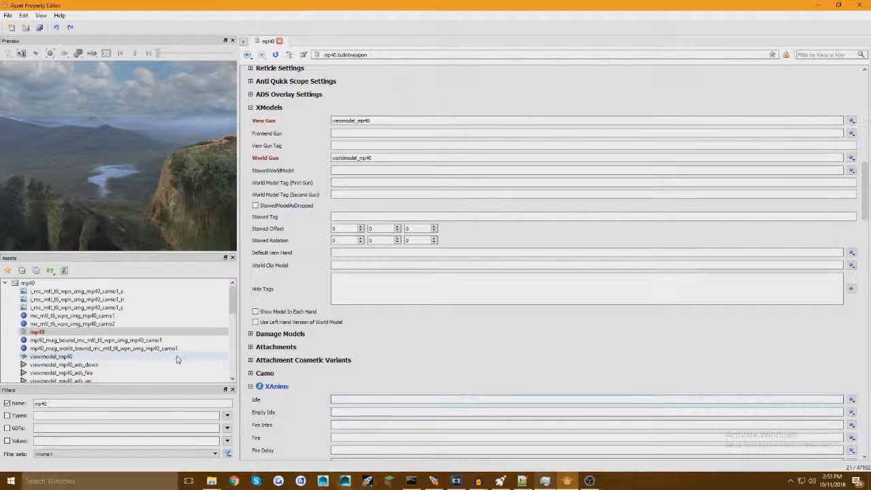
scroll(385, 371, down, 2)
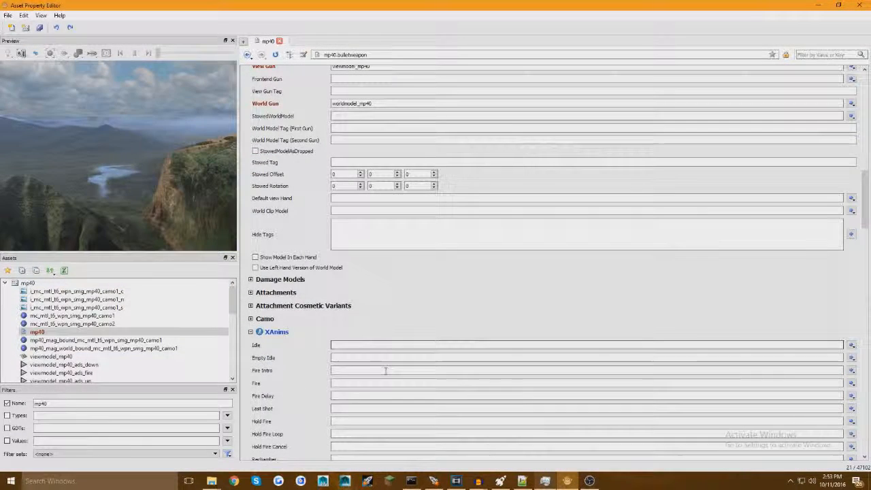
click(363, 344)
text(viewmodel_mp40_idle)
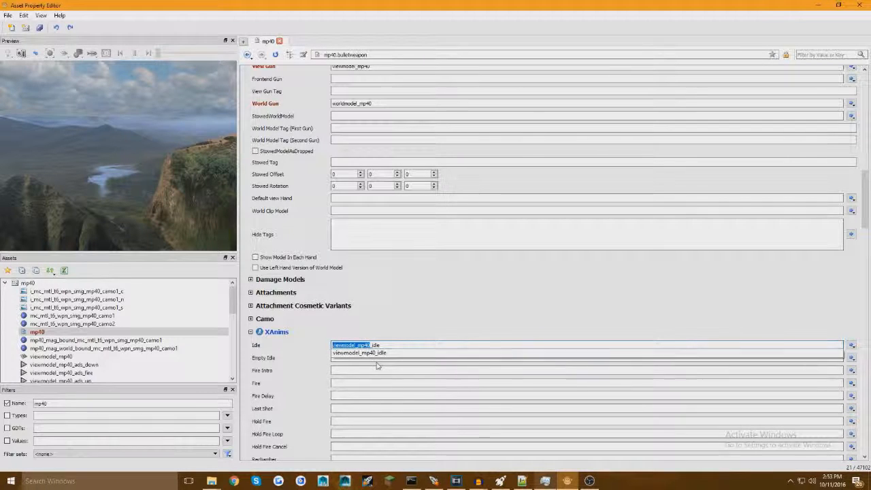
click(361, 353)
Step: Assign viewmodel_mp40_fire as the weapon's Fire animation
click(352, 383)
text(viewmodel_mp40)
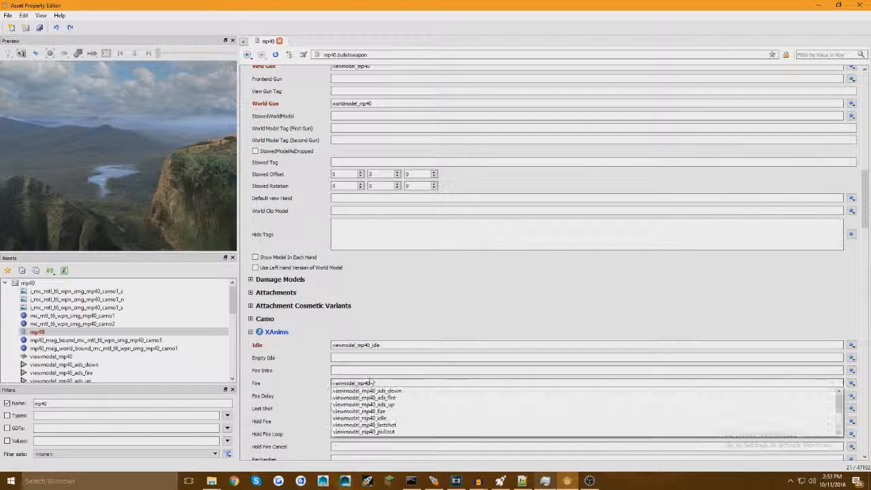
text(_fire)
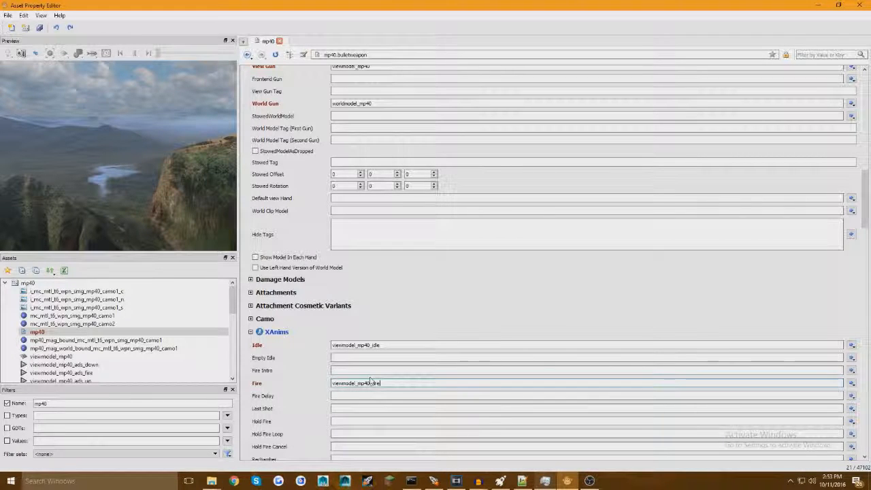
Step: Assign viewmodel_mp40_lastshot as the Last Shot animation, declining to copy the OBS crash log
click(389, 407)
text(viewmodel_mp40)
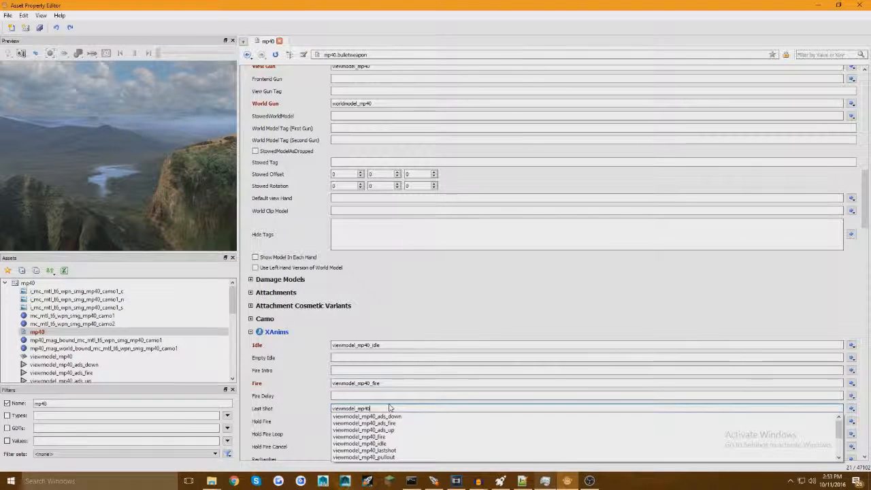
text(_last)
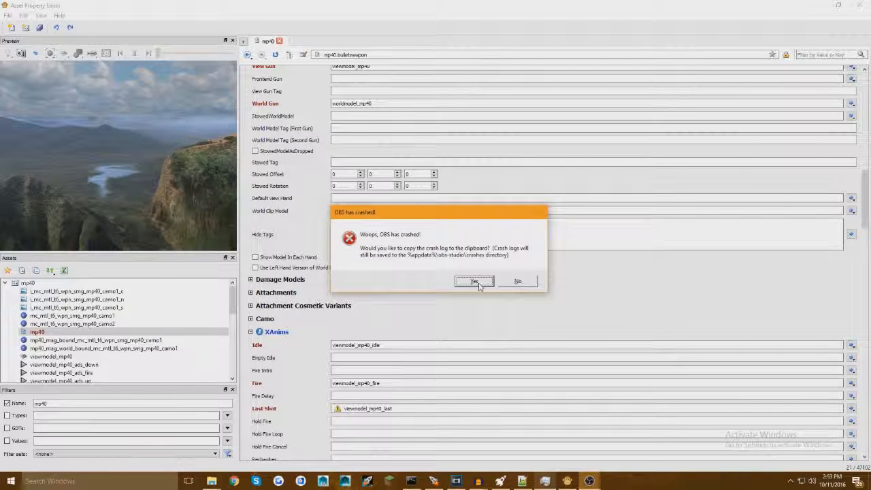
click(515, 281)
text(shot)
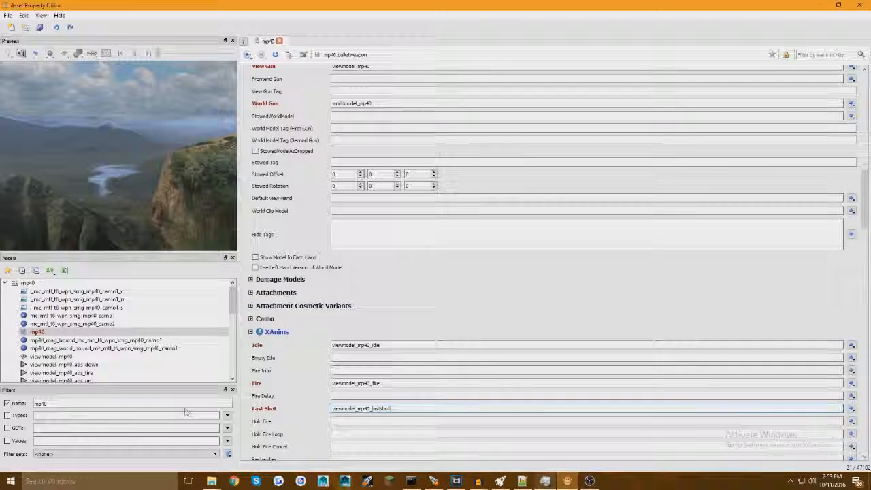
Step: Assign viewmodel_mp40_reload as the weapon's Reload animation
scroll(302, 354, down, 3)
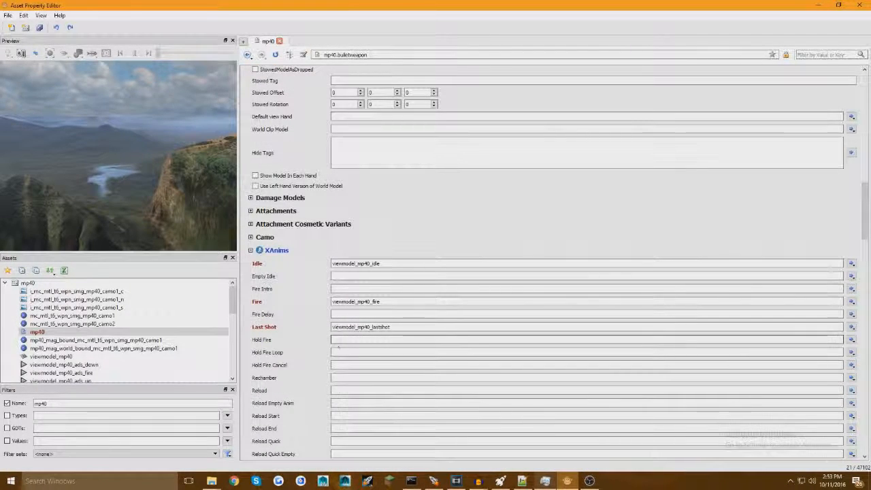
click(340, 390)
text(viewmodel_mp40)
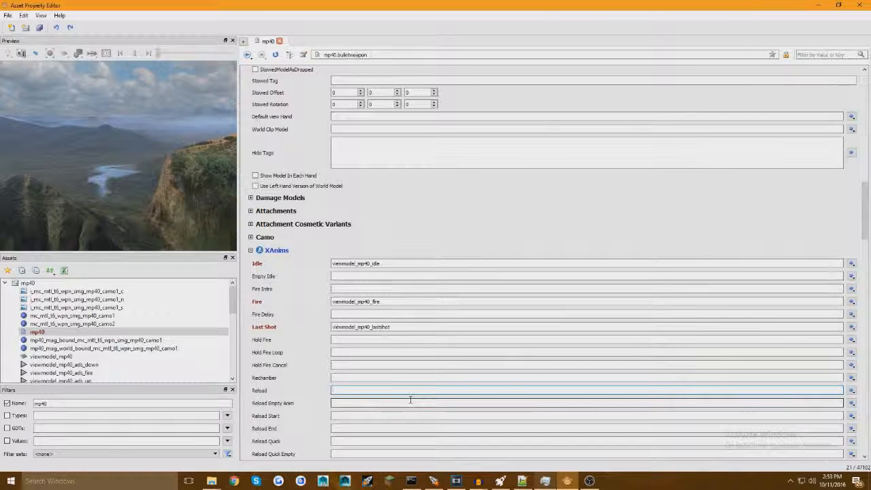
text(_reload)
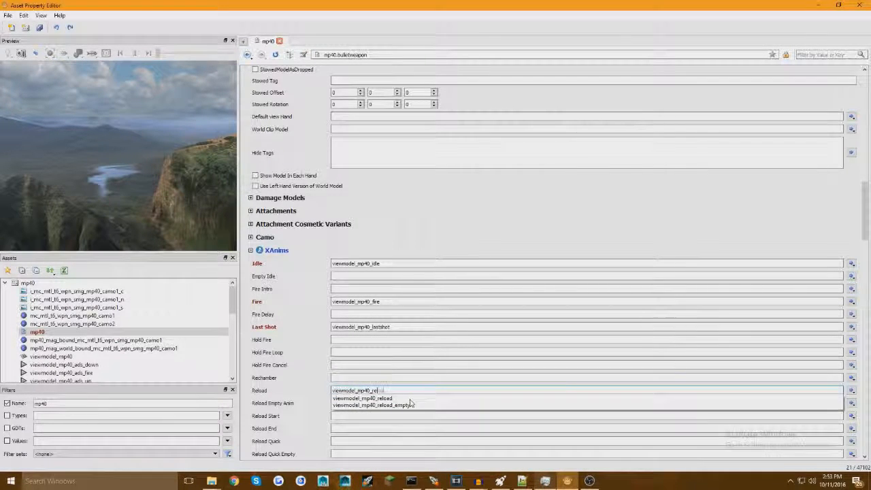
key(Return)
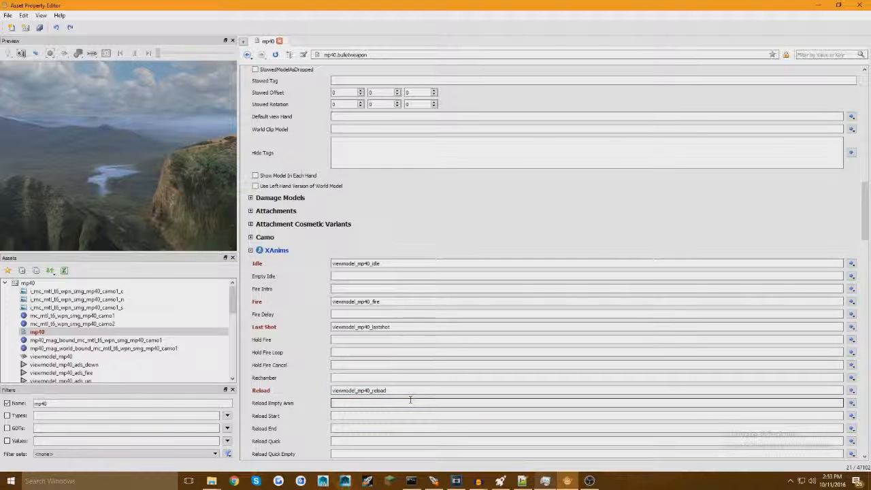
Step: Assign viewmodel_mp40_reload_empty as the weapon's Reload Empty Anim
click(410, 401)
text(viewmodel_mp40)
text(_)
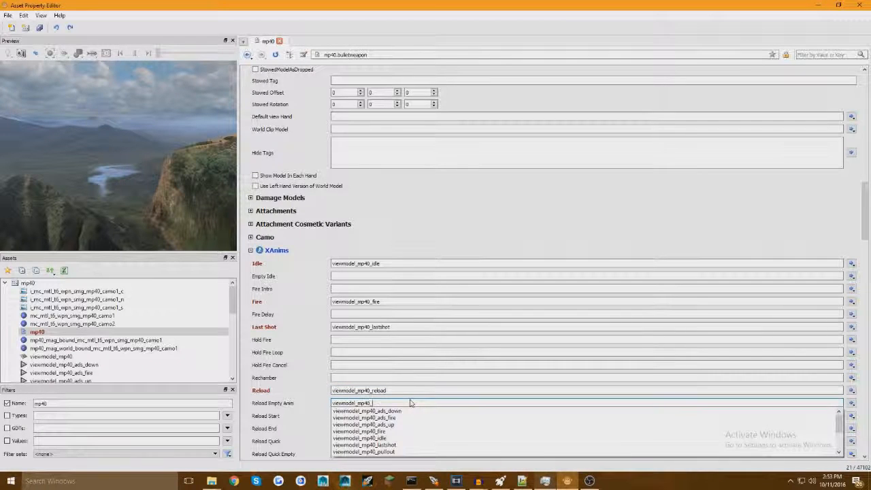
text(reload_empty)
key(Return)
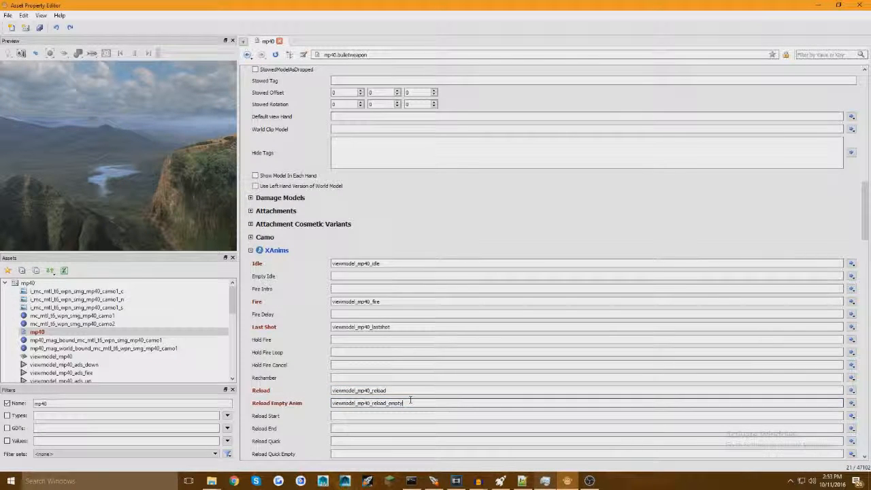
Step: Assign viewmodel_mp40_pullout as the weapon's Raise animation
scroll(411, 401, down, 3)
click(357, 407)
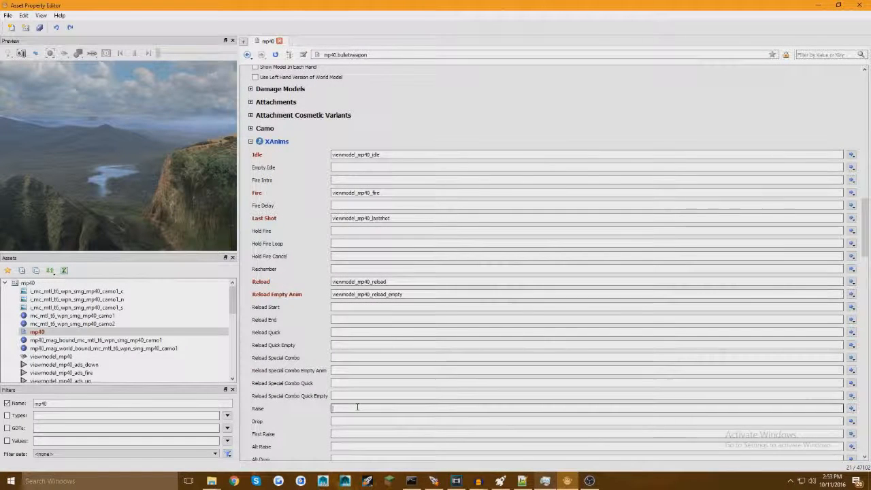
text(viewmodel_mp40)
text(_pullout)
key(Return)
Step: Assign viewmodel_mp40_putaway as the weapon's Drop animation
click(363, 421)
text(viewmodel_mp40)
text(_)
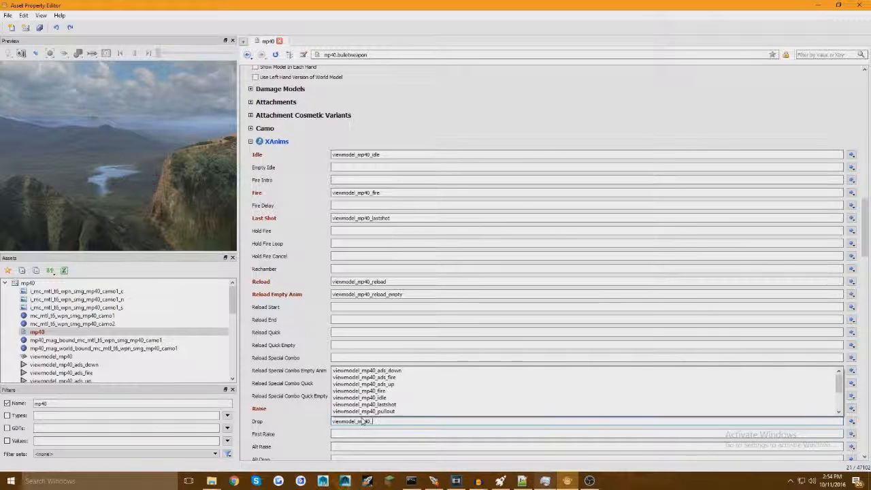
text(putaway)
key(Return)
Step: Assign viewmodel_mp40_pullout as the weapon's First Raise animation
click(354, 434)
text(viewmodel_mp40)
text(_)
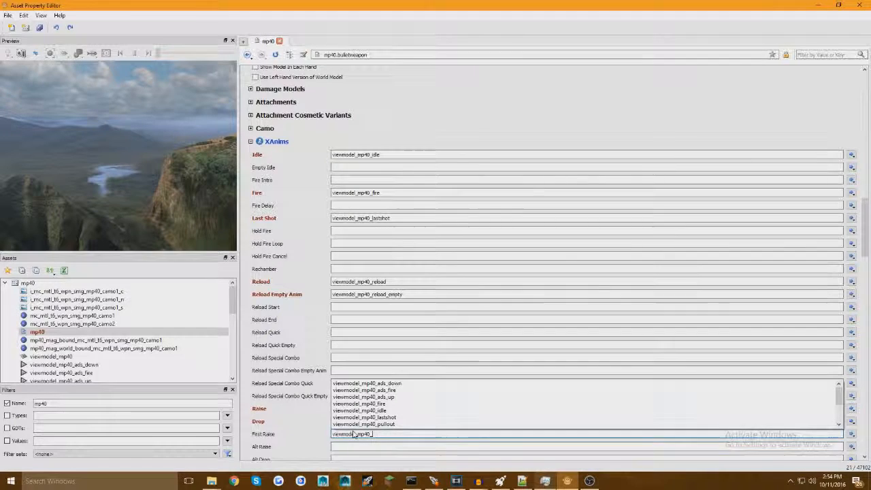
text(pullout)
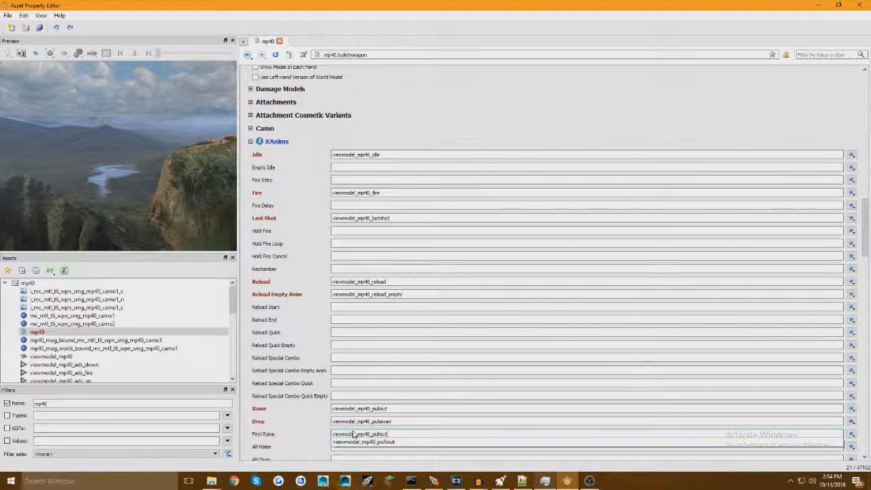
key(Return)
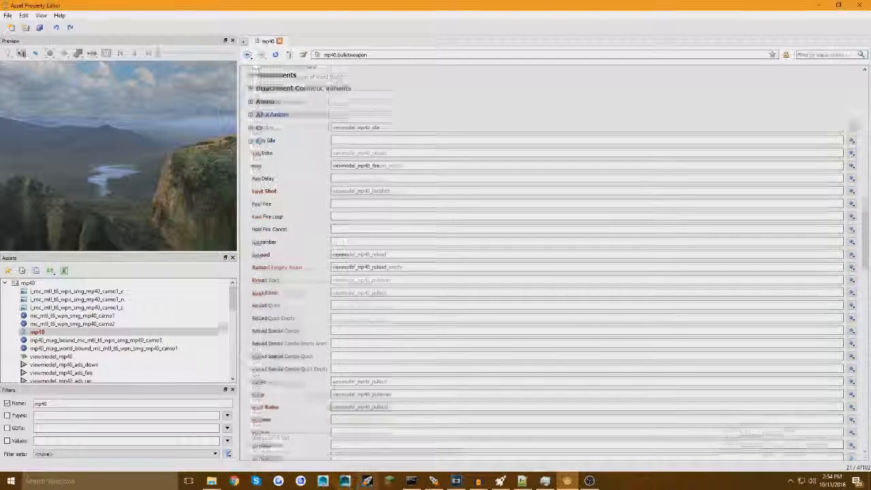
scroll(355, 327, down, 4)
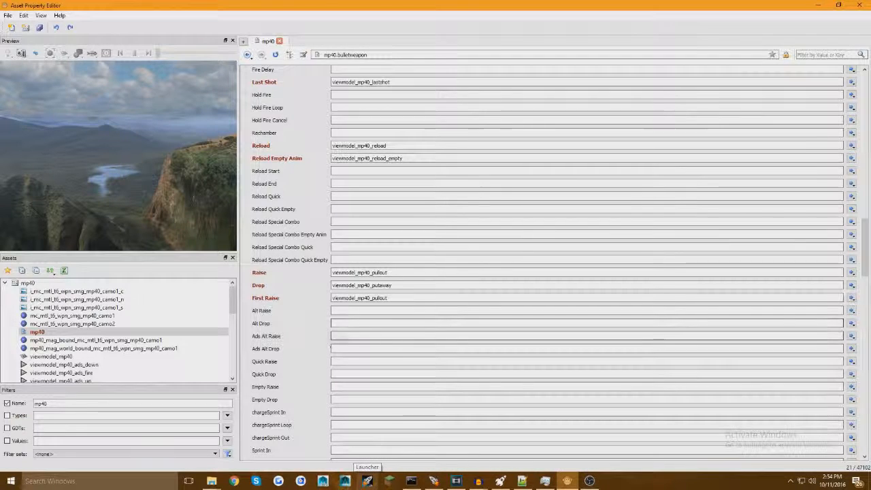
Step: Assign viewmodel_mp40_sprint_in as the weapon's Sprint In animation
scroll(309, 347, down, 3)
click(331, 341)
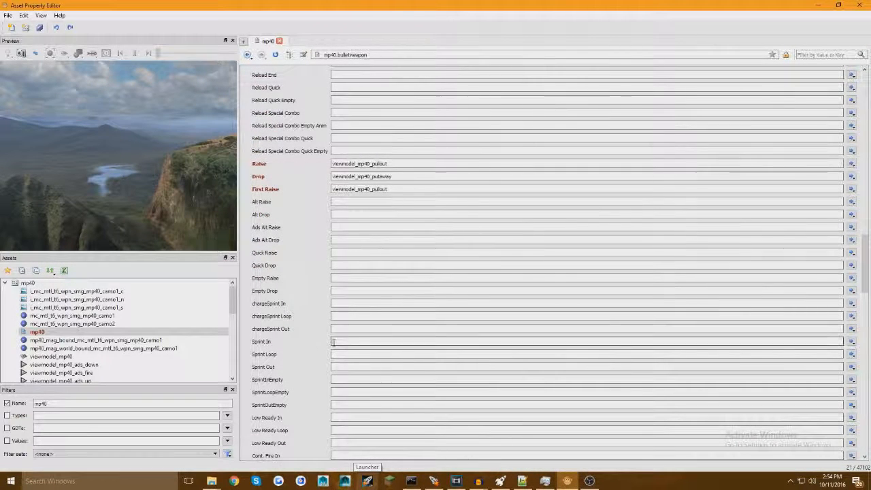
text(viewmodel_mp40)
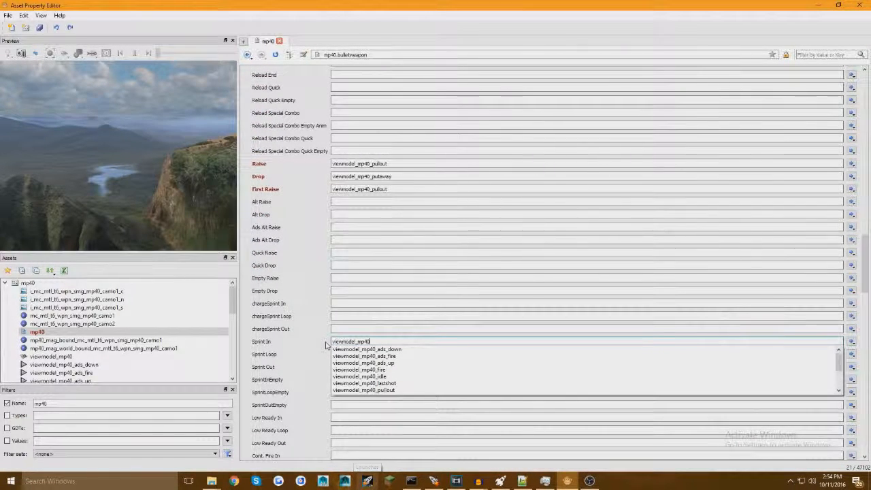
text(_sprint)
key(BackSpace)
text(_in)
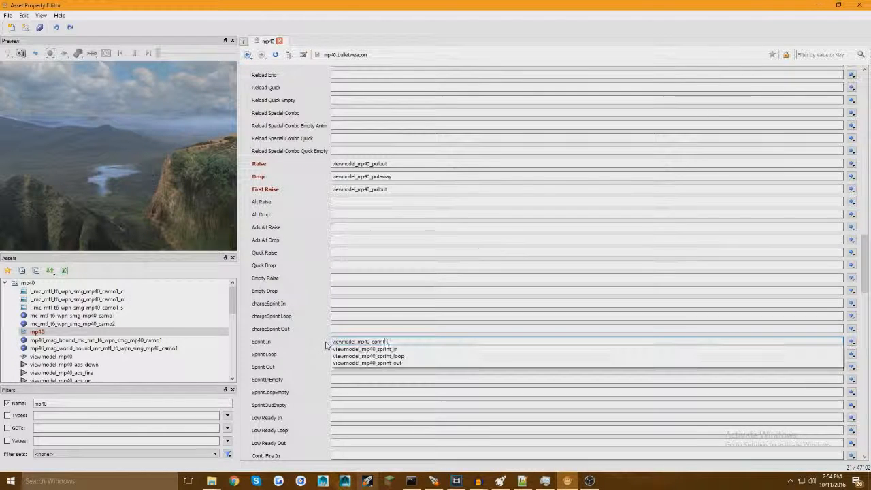
key(Return)
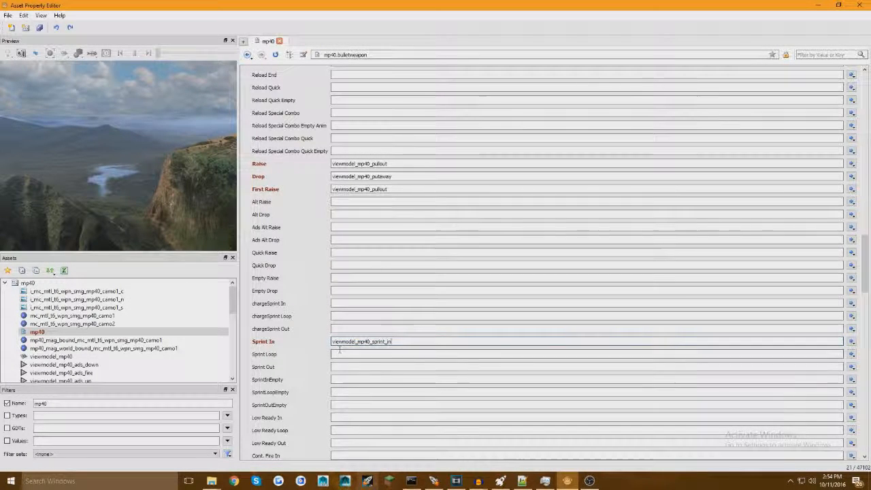
Step: Assign viewmodel_mp40_sprint_loop as the weapon's Sprint Loop animation, reusing the name prefix from Sprint In
click(271, 344)
key(ctrl+c)
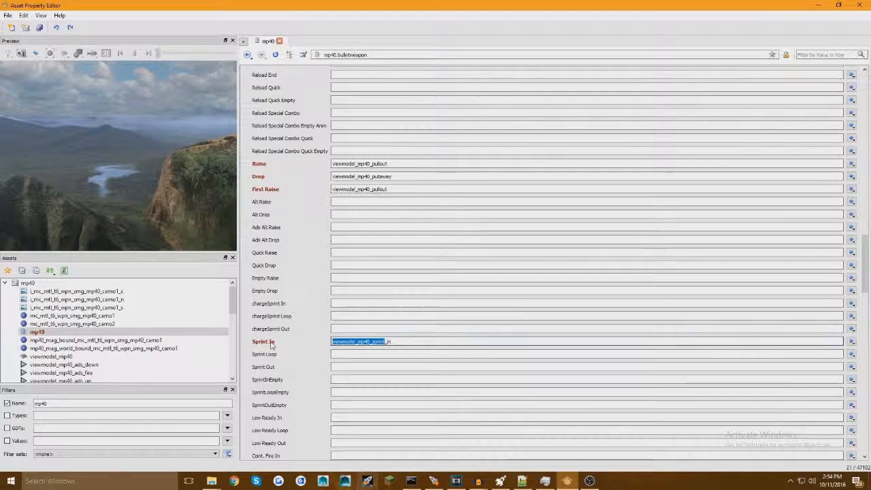
click(338, 356)
key(ctrl+v)
text(loop)
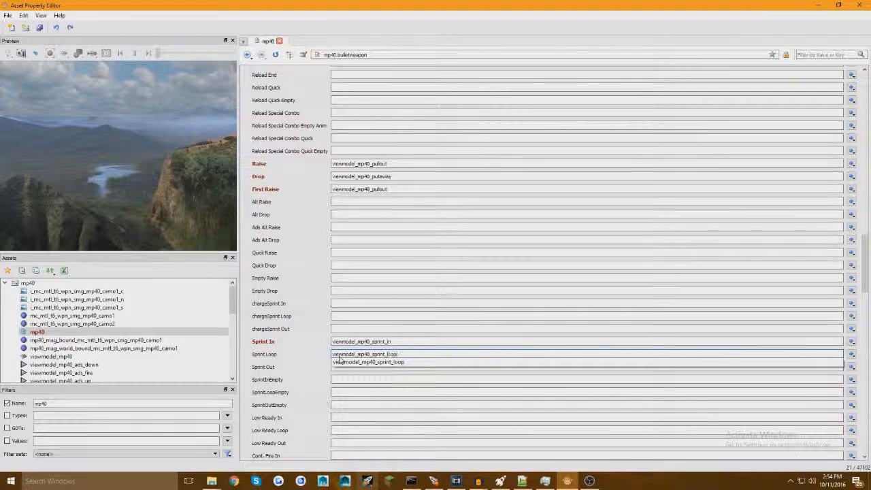
key(Return)
Step: Assign viewmodel_mp40_sprint_out as the weapon's Sprint Out animation
click(344, 367)
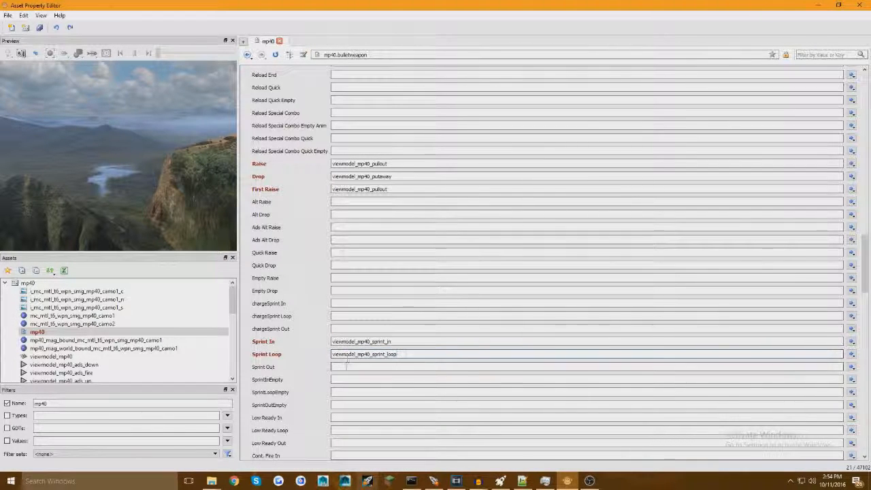
key(ctrl+v)
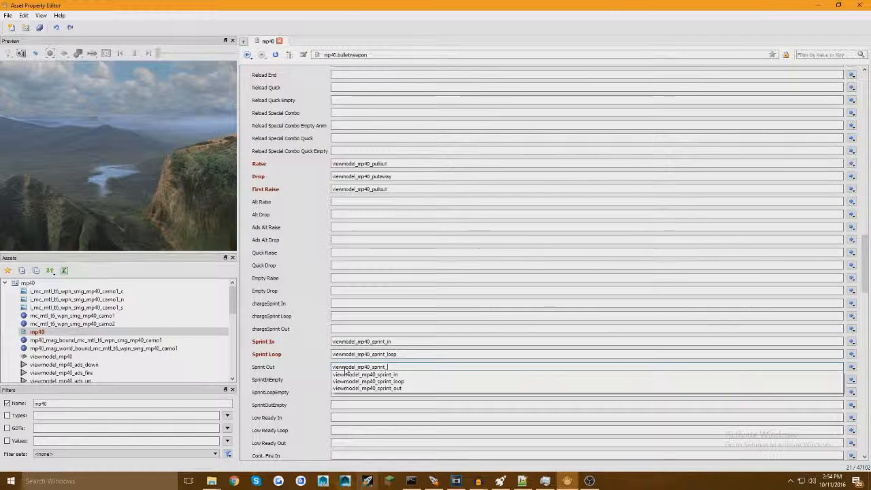
text(out)
key(Return)
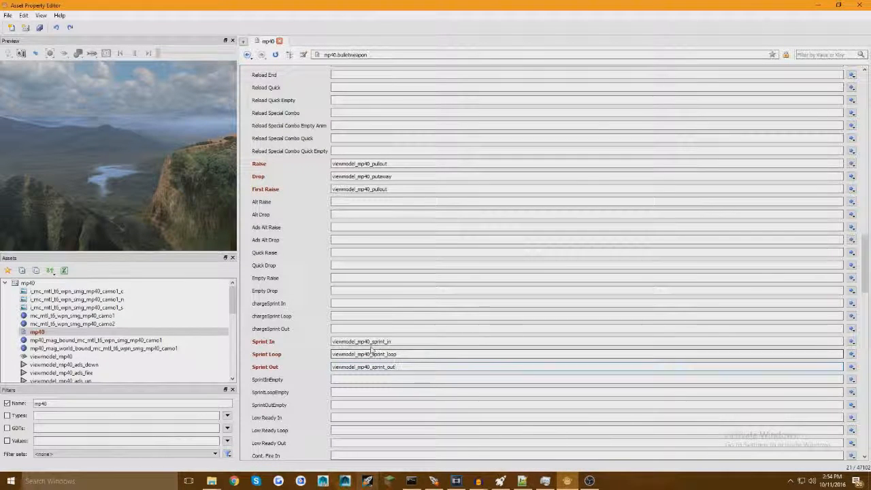
Step: Copy the shared viewmodel_mp40 name prefix and assign viewmodel_mp40_ads_fire as the weapon's ADS Fire animation
drag(371, 342, 305, 358)
key(ctrl+c)
scroll(304, 358, down, 4)
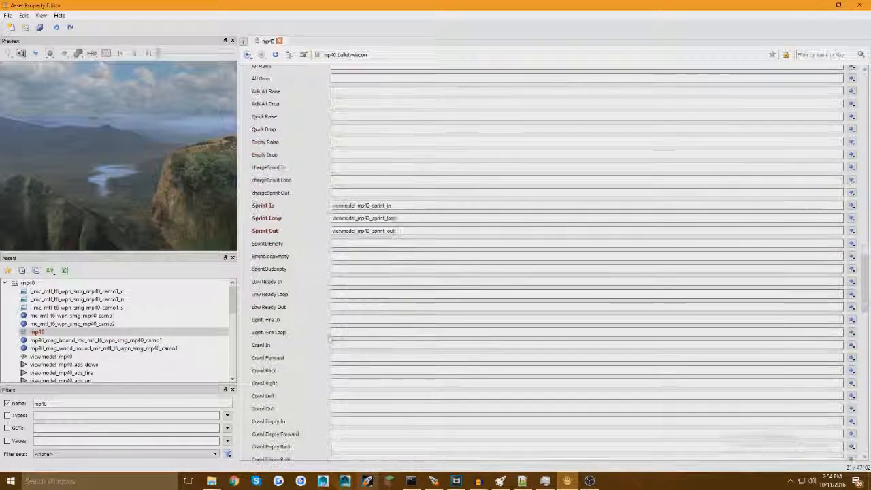
scroll(315, 358, down, 8)
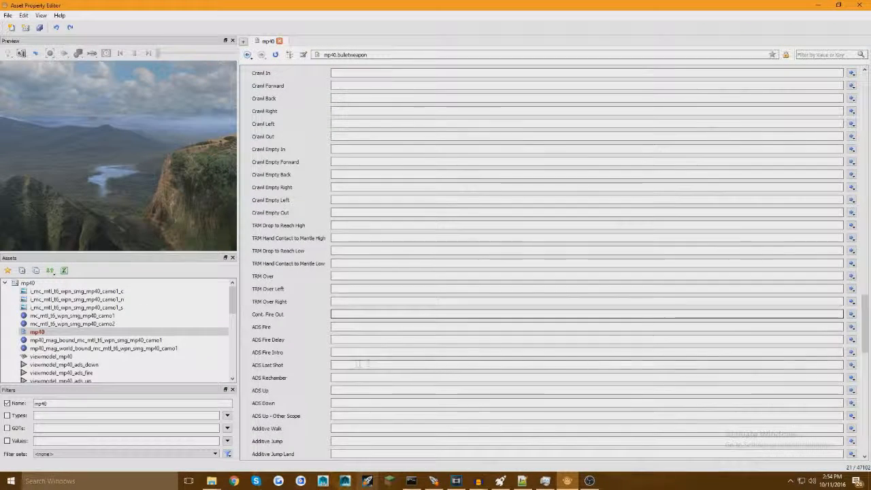
click(364, 327)
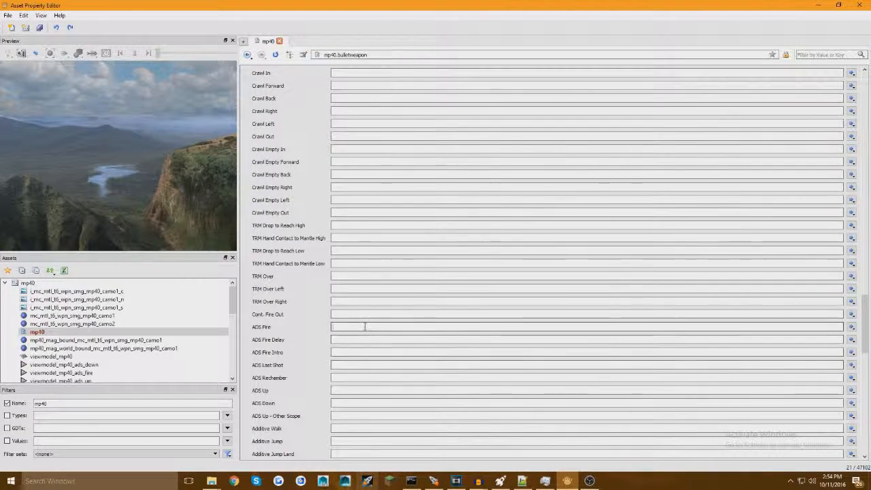
key(ctrl+v)
text(ads_fire)
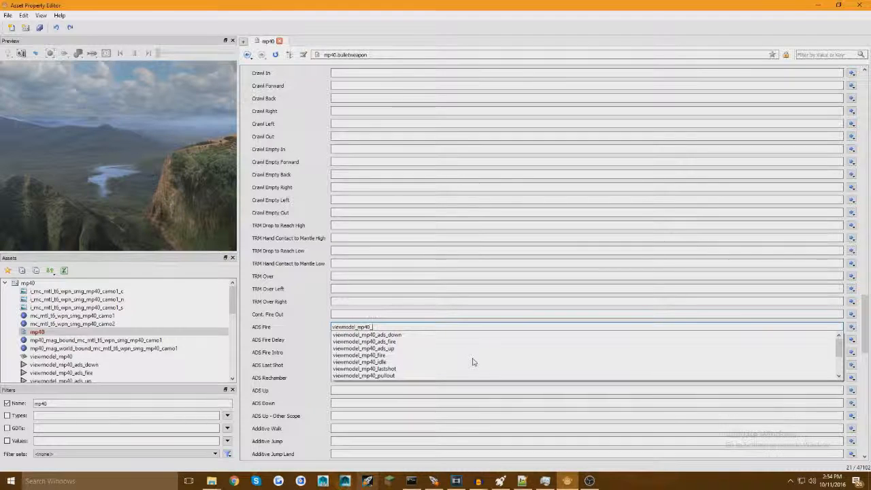
key(Return)
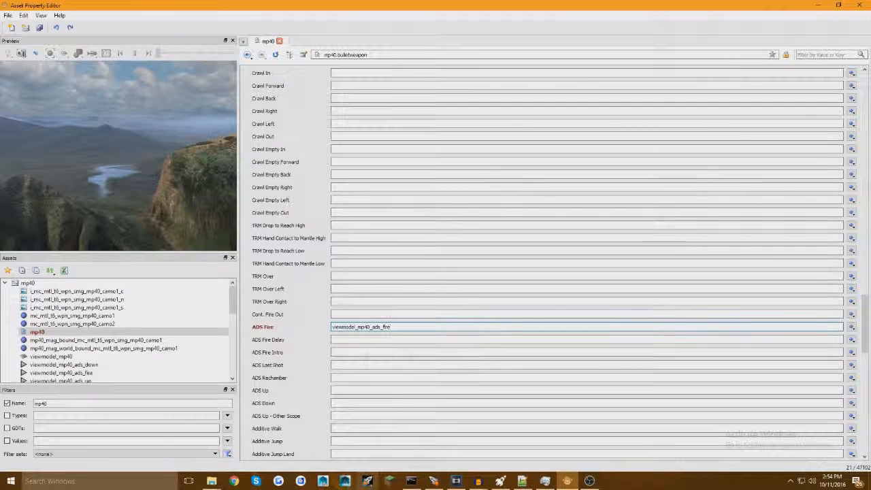
Step: Assign viewmodel_mp40_ads_up as the weapon's ADS Up animation
click(345, 390)
key(ctrl+v)
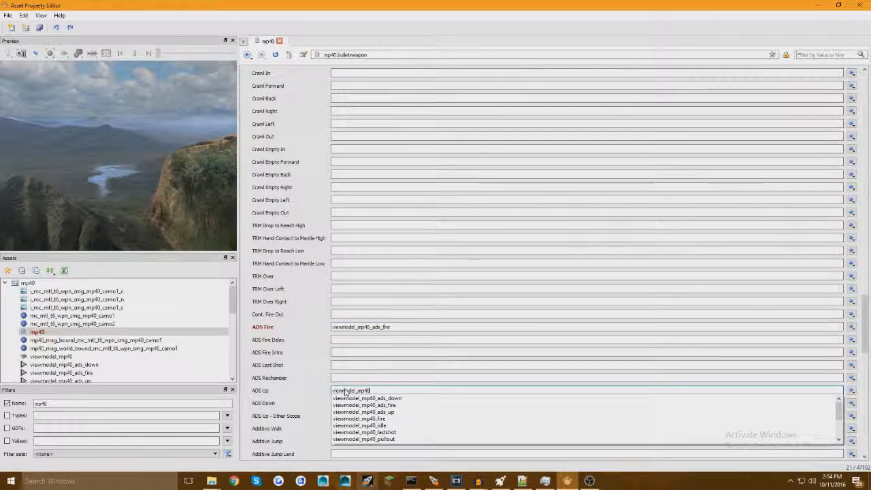
text(up)
key(Return)
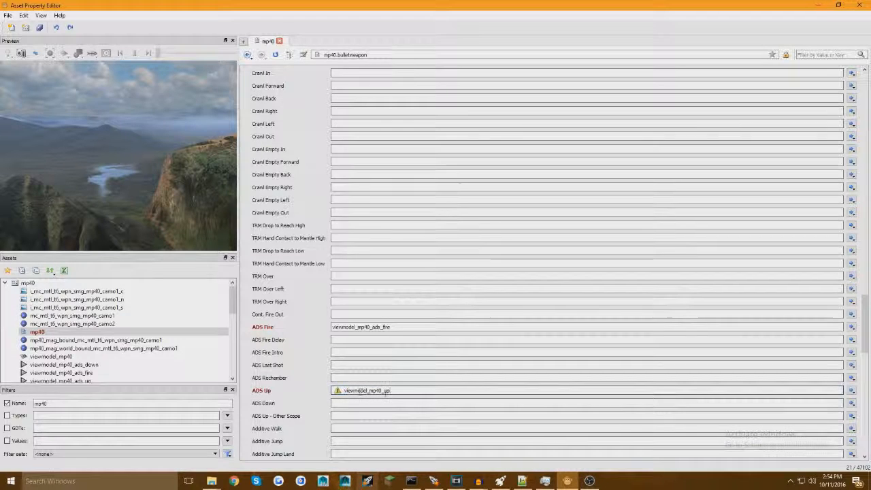
key(BackSpace)
key(BackSpace)
text(ads_up)
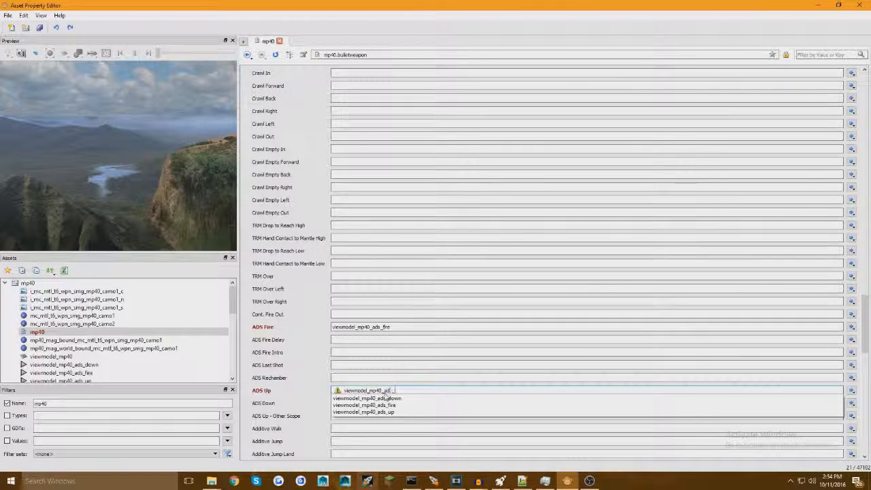
key(Return)
Step: Assign viewmodel_mp40_ads_down as the weapon's ADS Down animation
click(369, 402)
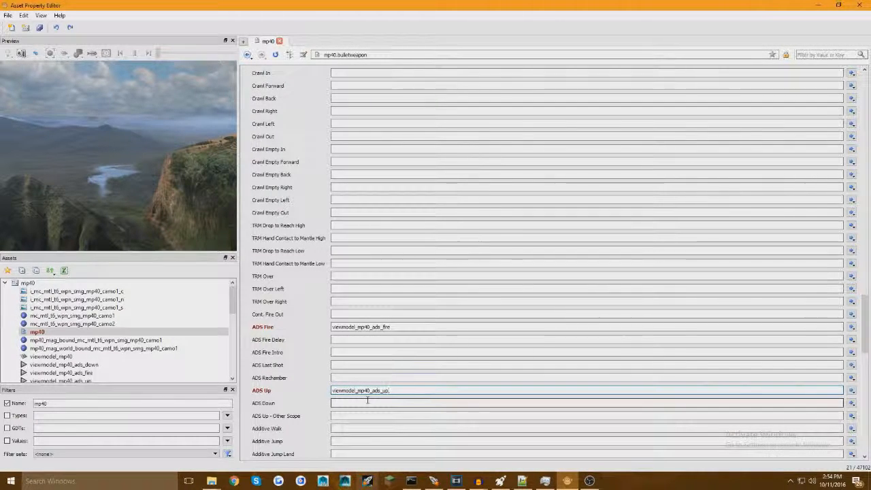
key(ctrl+v)
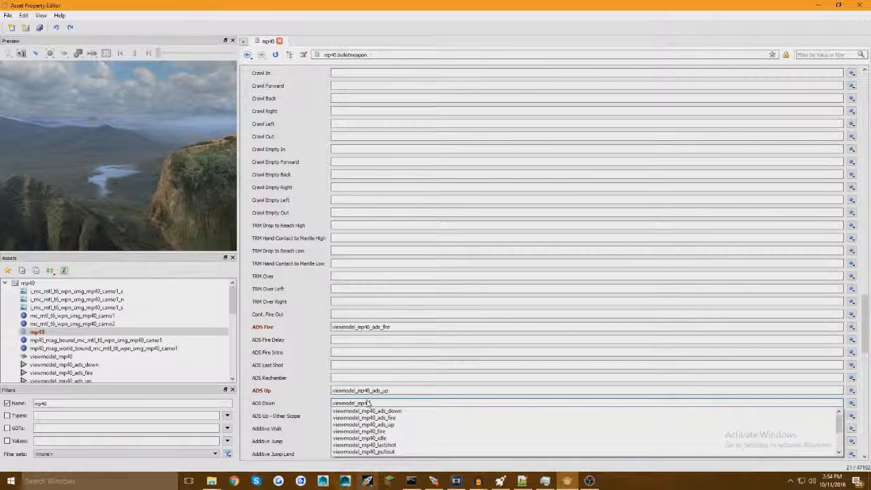
text(ads_down)
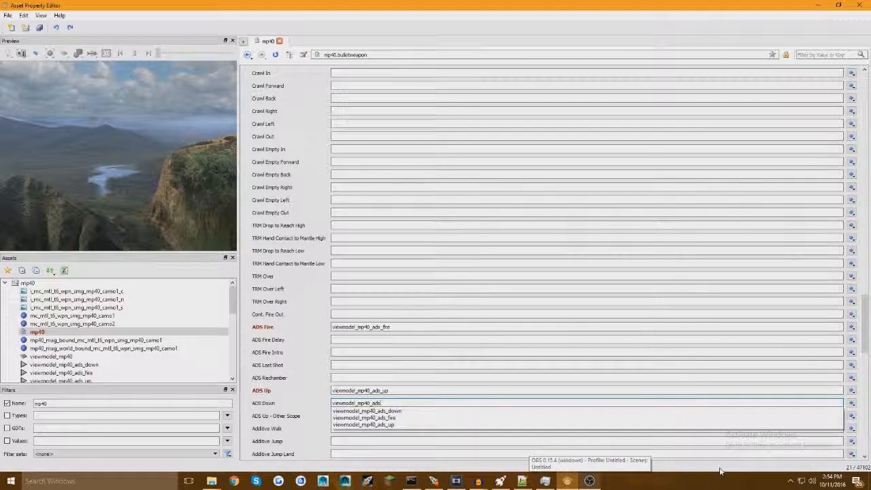
key(Return)
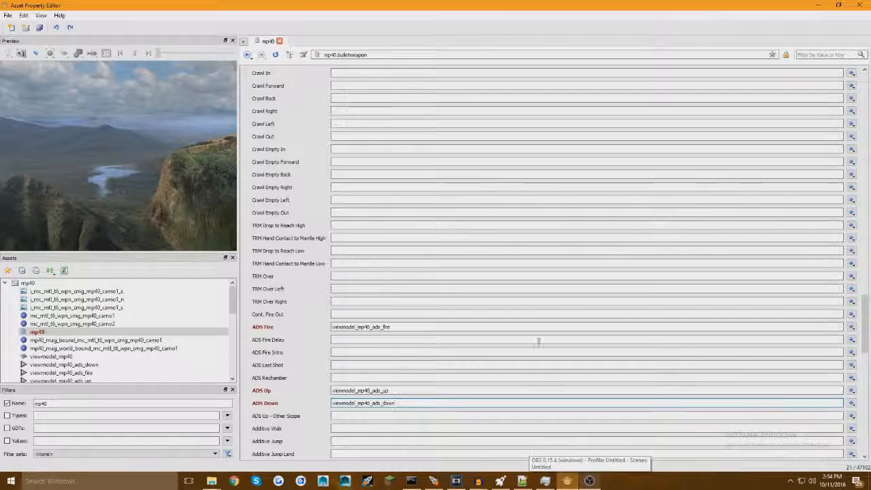
scroll(525, 317, down, 6)
scroll(472, 323, down, 4)
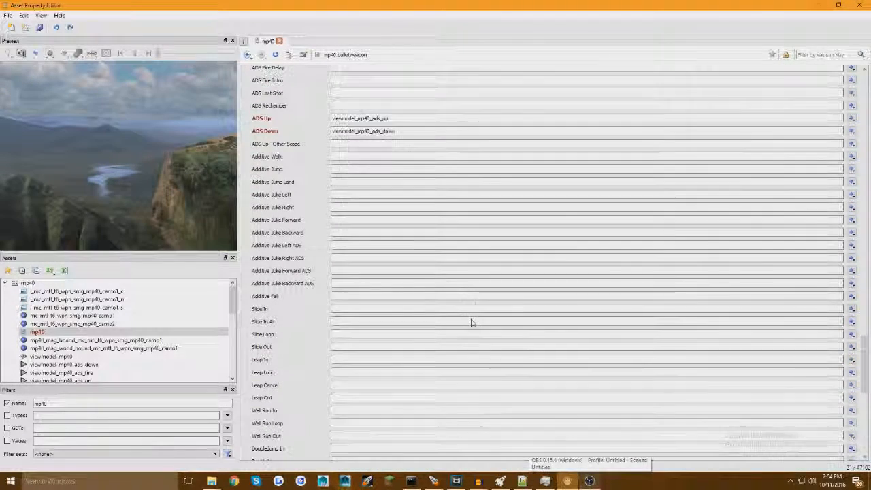
scroll(473, 325, down, 7)
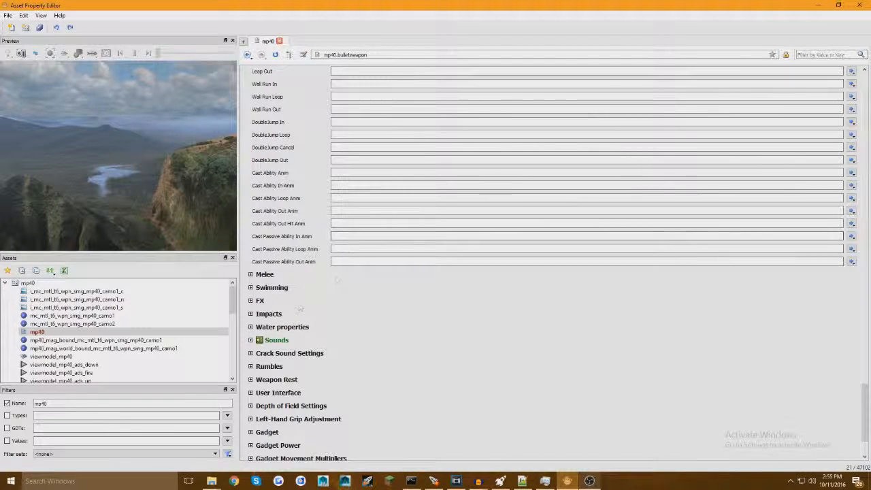
scroll(300, 316, up, 15)
scroll(302, 323, up, 15)
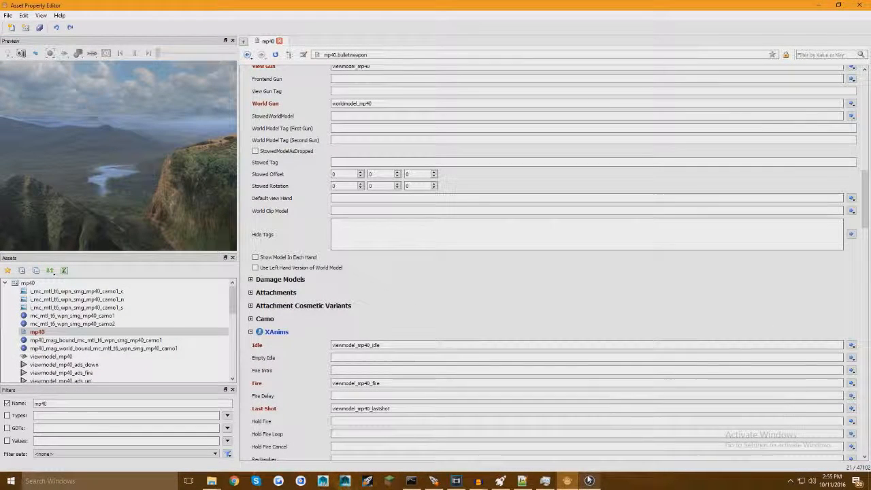
click(589, 480)
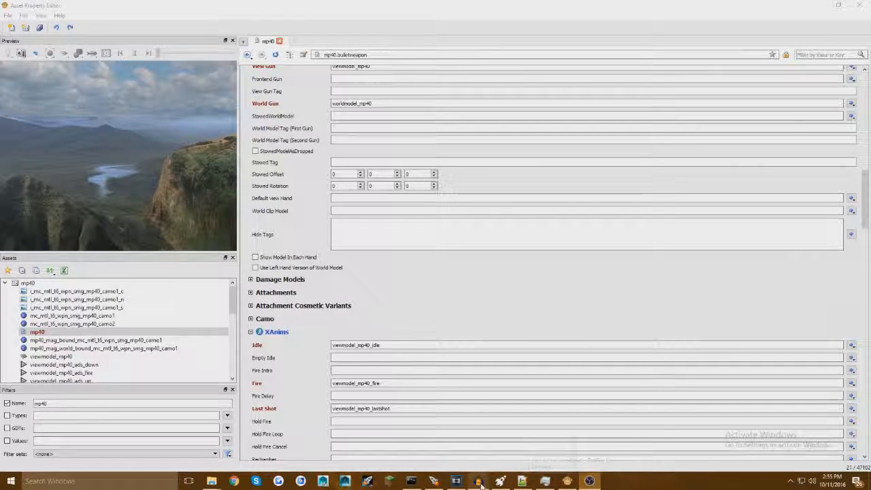
mouse_move(478, 481)
click(515, 446)
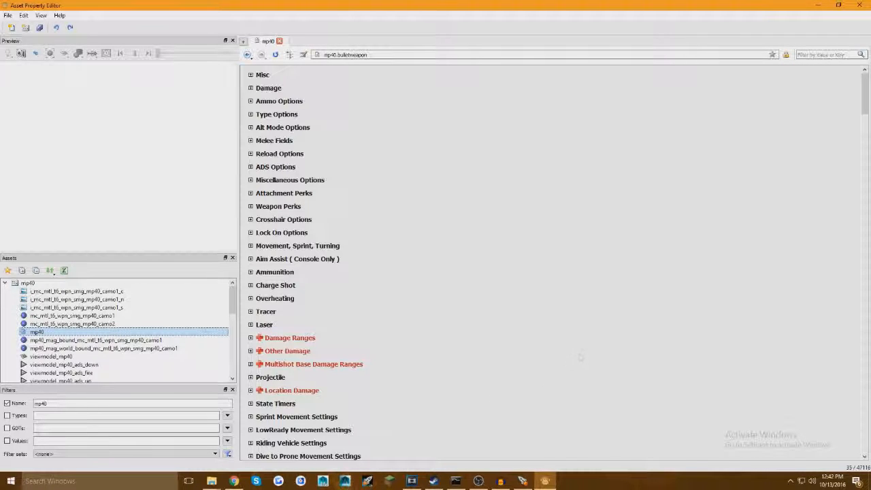
Step: Expand the Damage Ranges section of the mp40 bulletweapon and look over its damage and range values
double_click(306, 339)
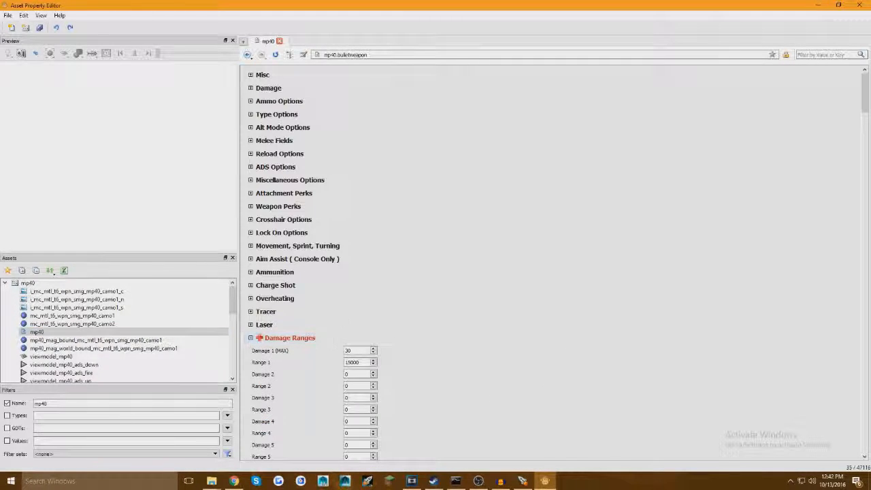
scroll(292, 306, down, 2)
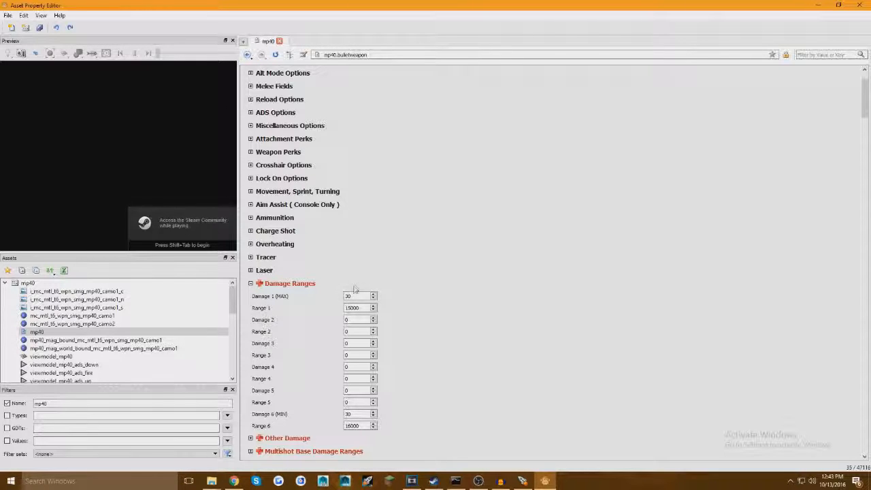
scroll(334, 324, down, 3)
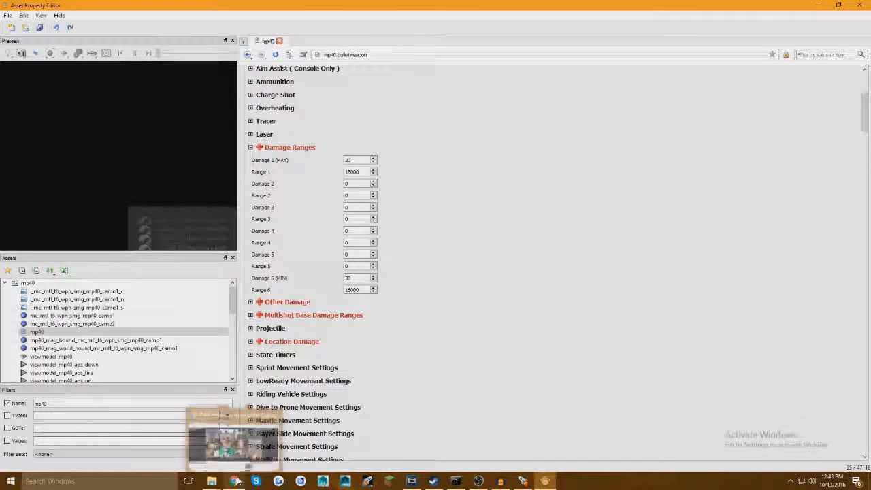
Step: Browse File Explorer from the Call of Duty World at War folder to mods, nazi_zombie_Resources, weapons, sp
mouse_move(211, 483)
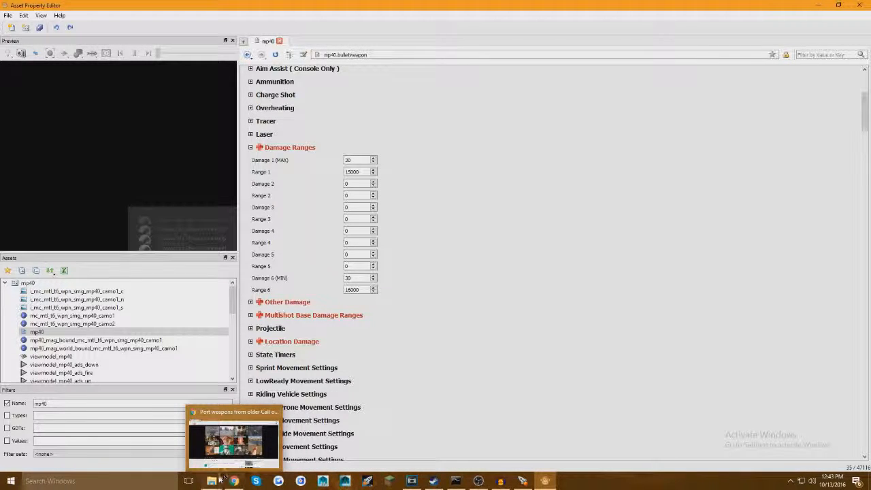
click(221, 441)
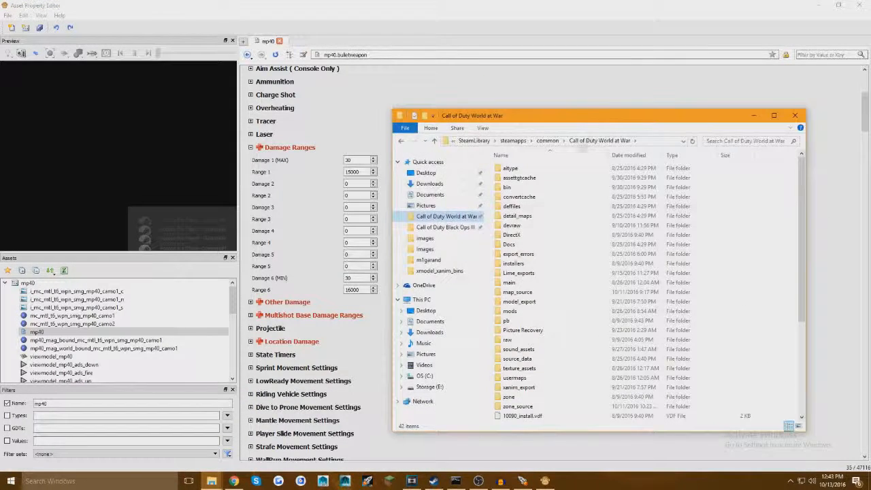
double_click(507, 312)
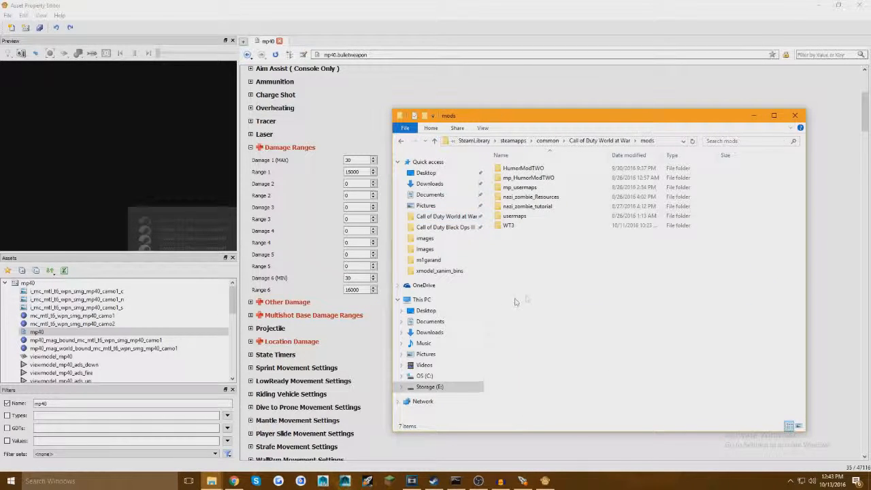
double_click(521, 197)
double_click(540, 177)
double_click(541, 168)
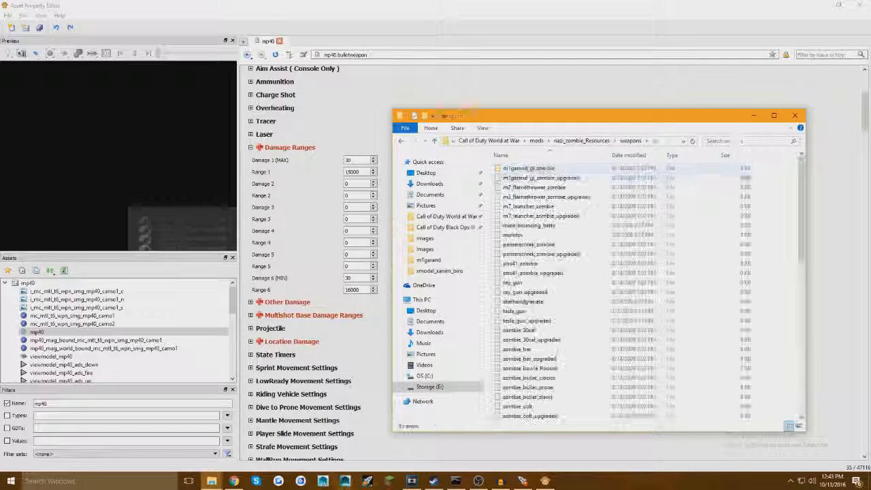
Step: Open the zombie_mp40 weapon file in UGX WeaponsEditor++ and show its damage stats
scroll(537, 286, down, 5)
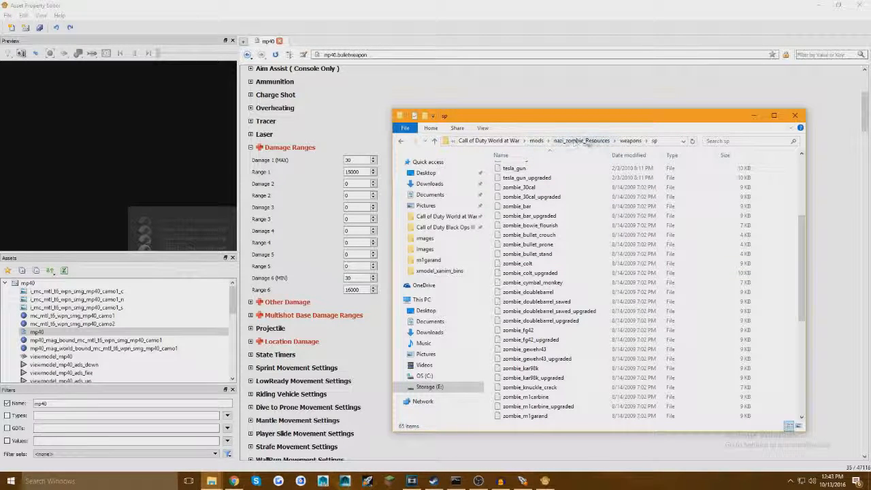
scroll(544, 204, down, 4)
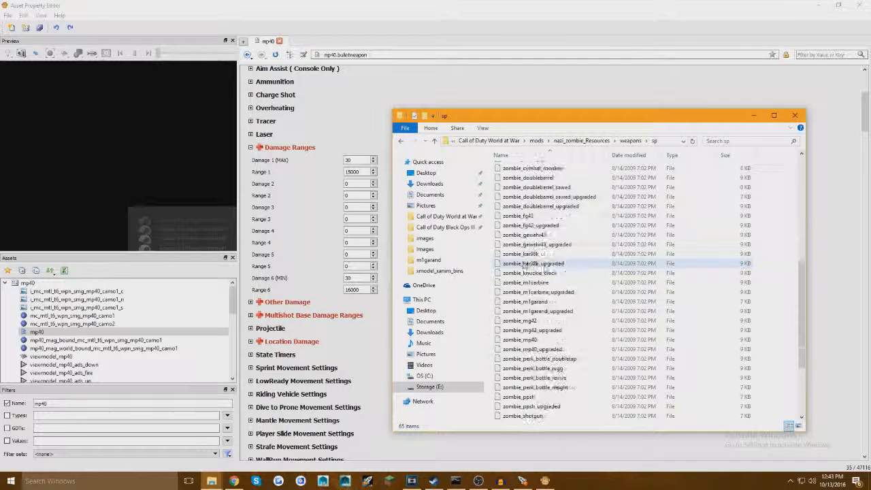
right_click(548, 339)
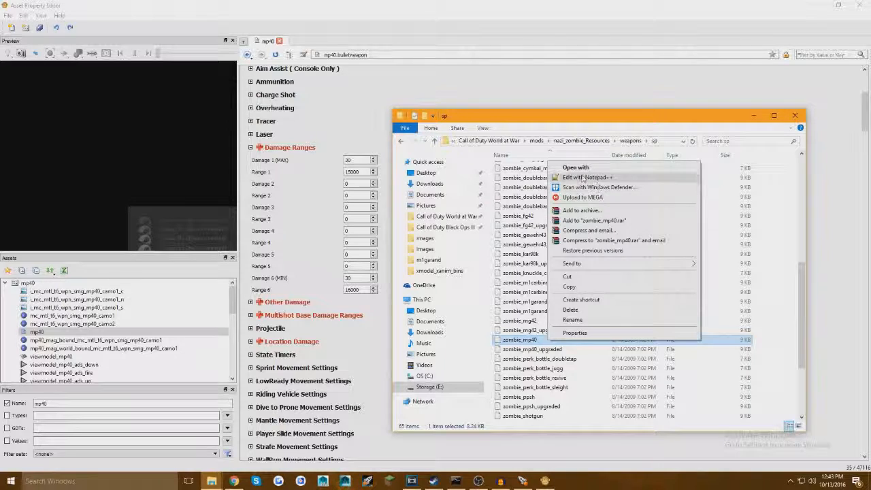
click(534, 340)
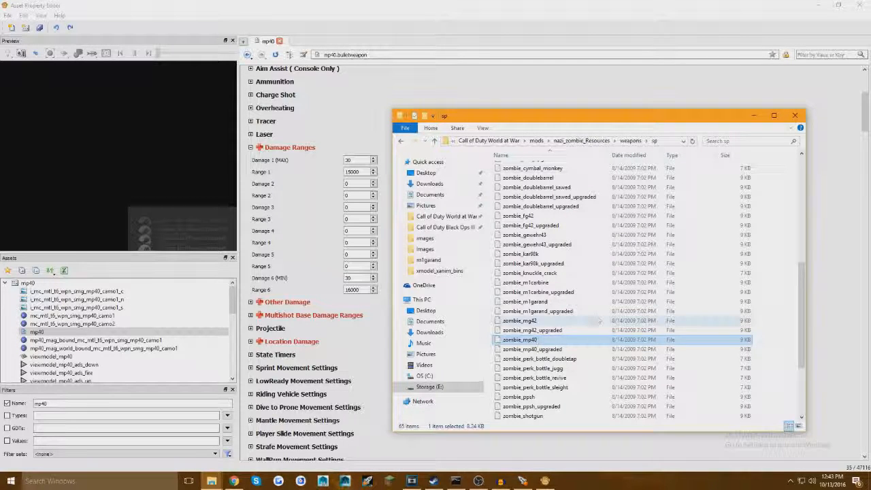
click(553, 341)
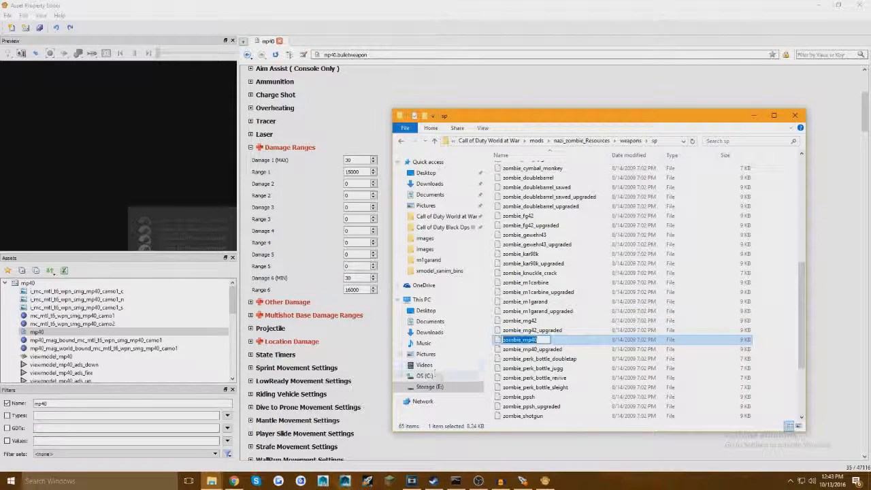
click(544, 330)
double_click(534, 340)
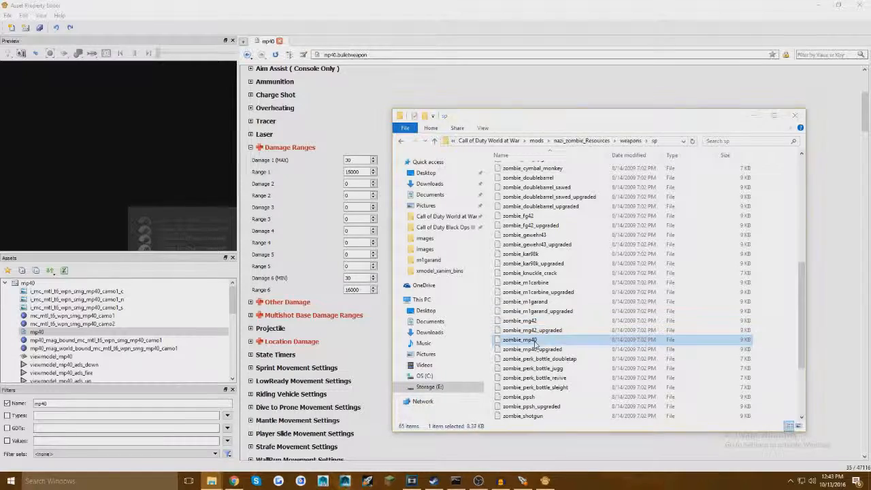
scroll(426, 227, down, 2)
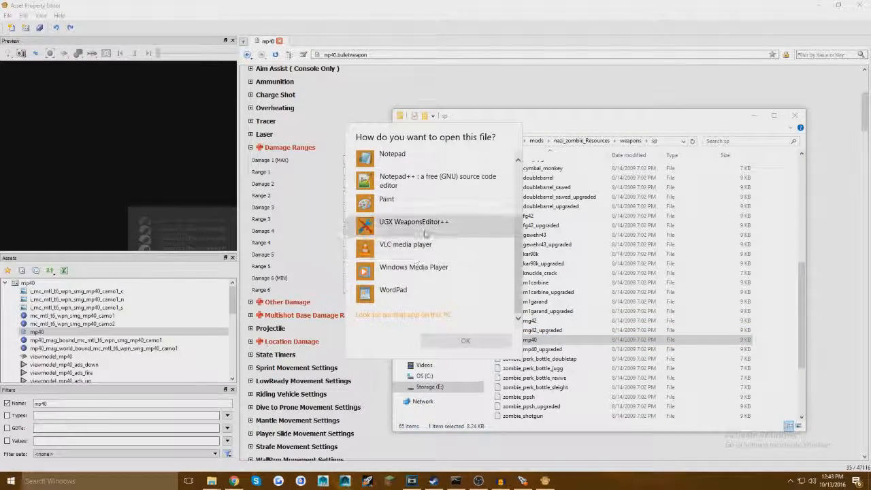
double_click(425, 231)
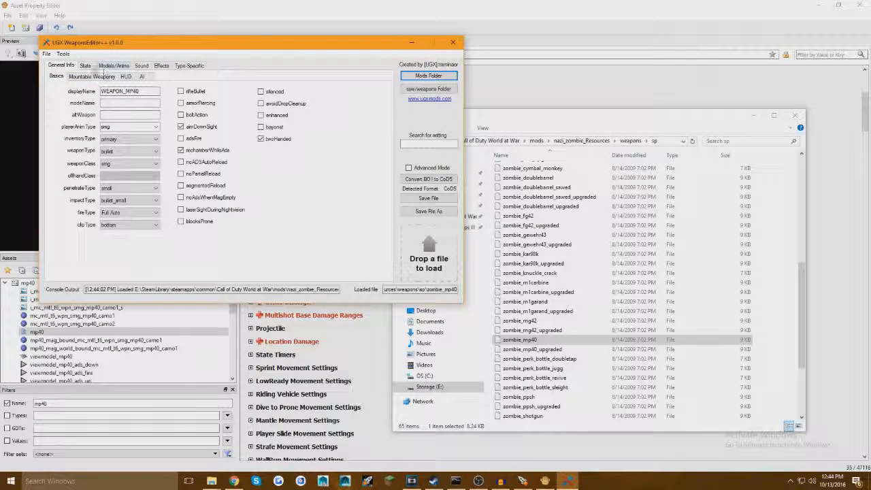
click(85, 65)
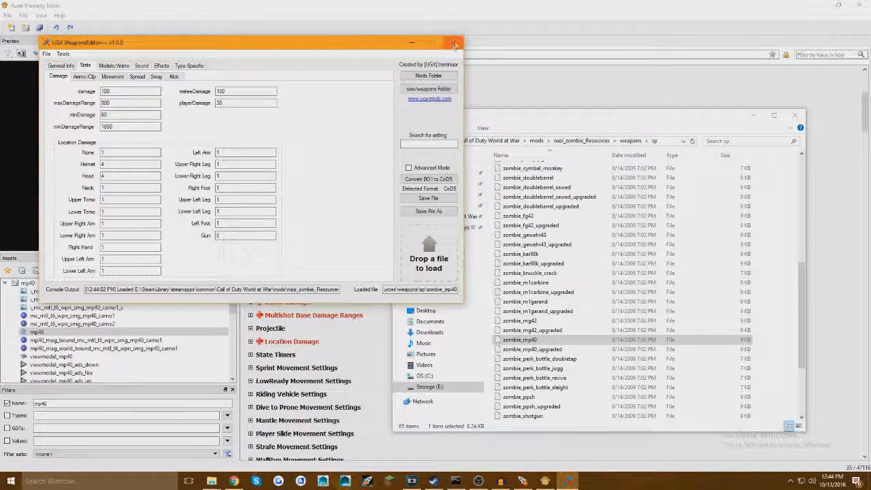
Step: Back in Asset Property Editor, set the mp40's Damage 1 (MAX) to 100 and Damage 6 (MIN) to 60, and save the changes
click(510, 23)
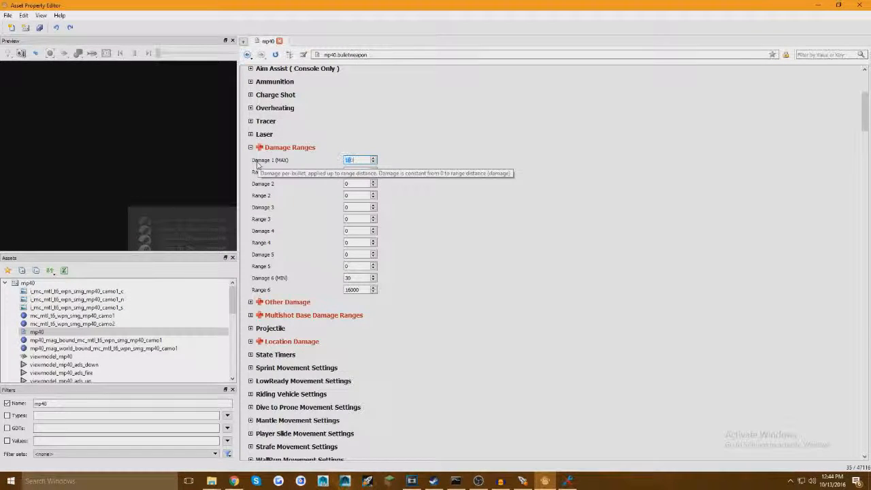
click(567, 481)
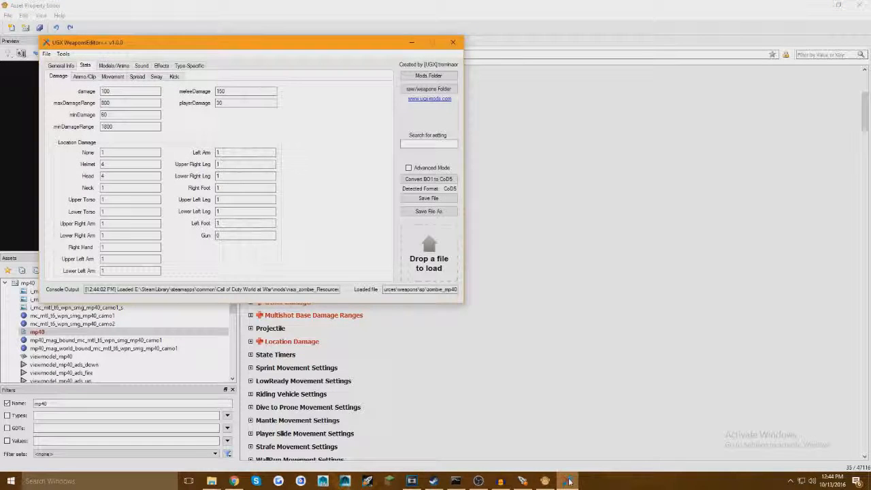
click(569, 481)
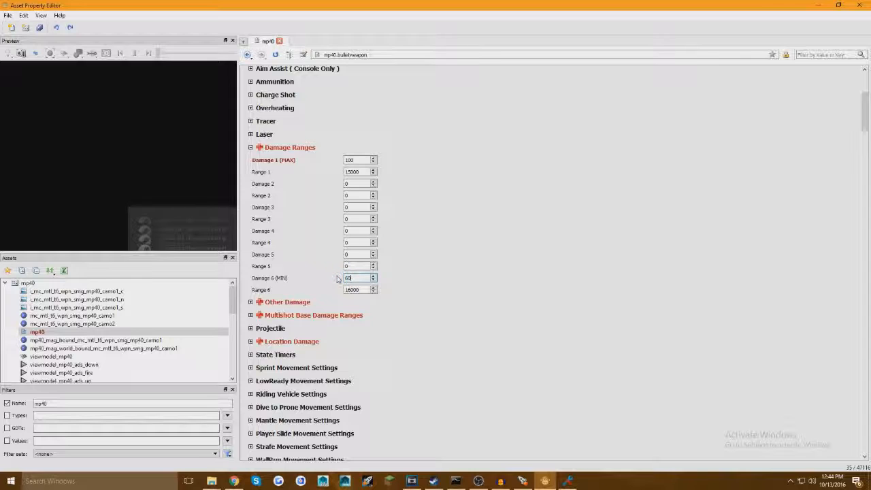
click(38, 28)
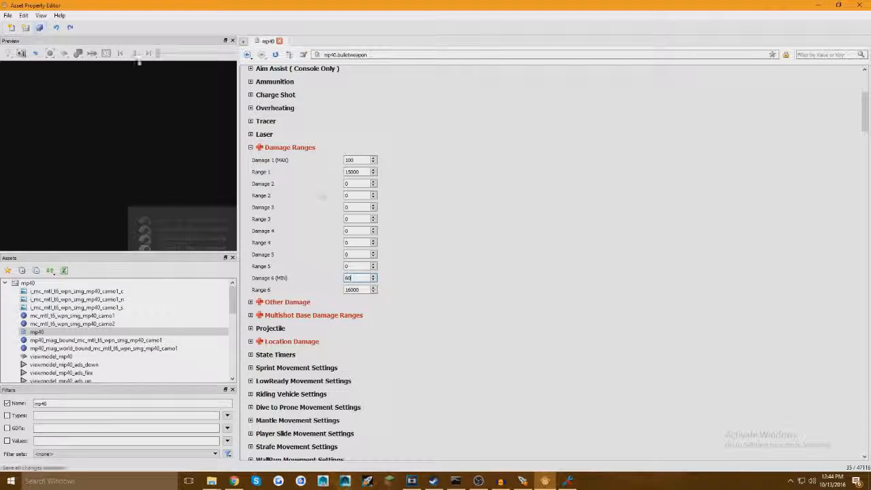
click(250, 147)
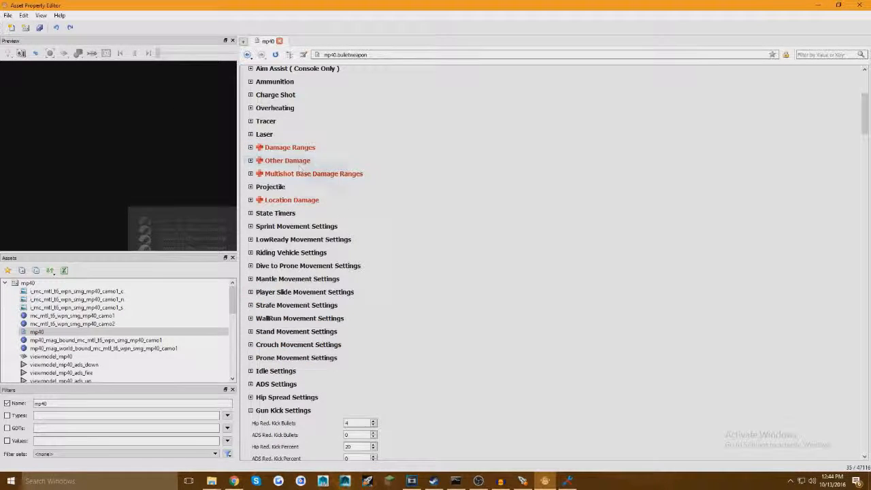
Step: Examine the mp40's Gun Kick Settings and View Kick Settings, leaving the View Kick section collapsed
scroll(303, 226, down, 4)
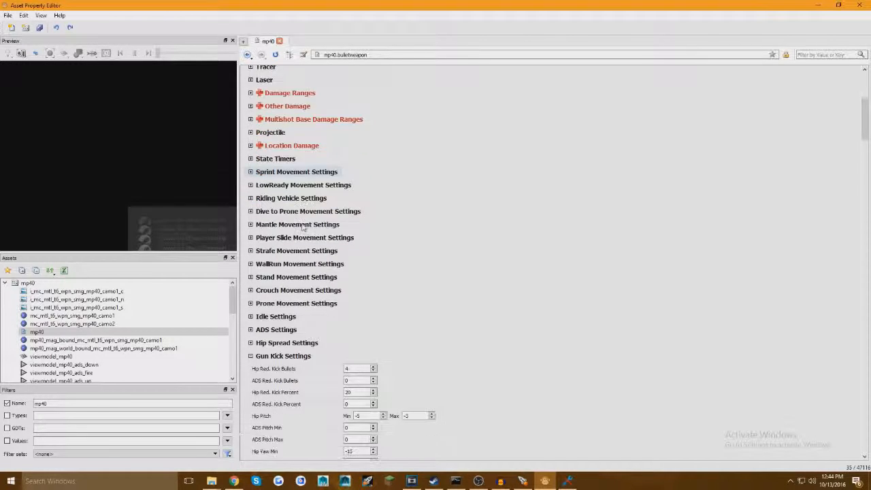
click(272, 249)
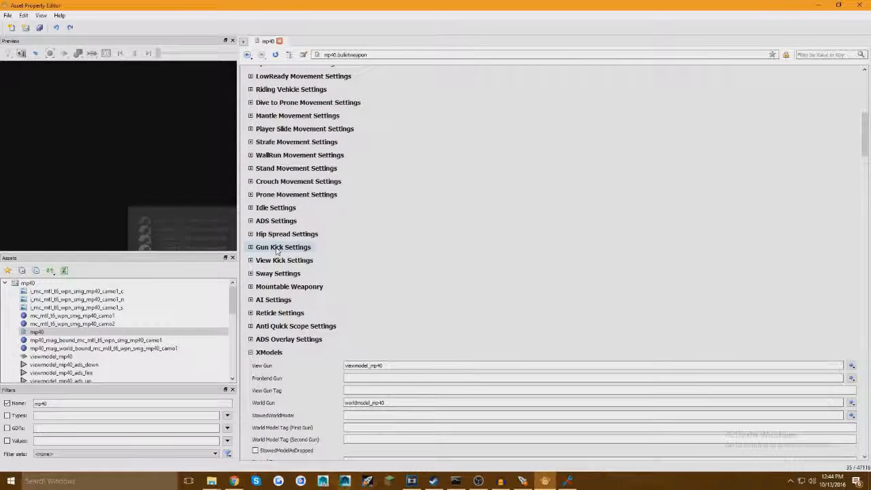
click(275, 250)
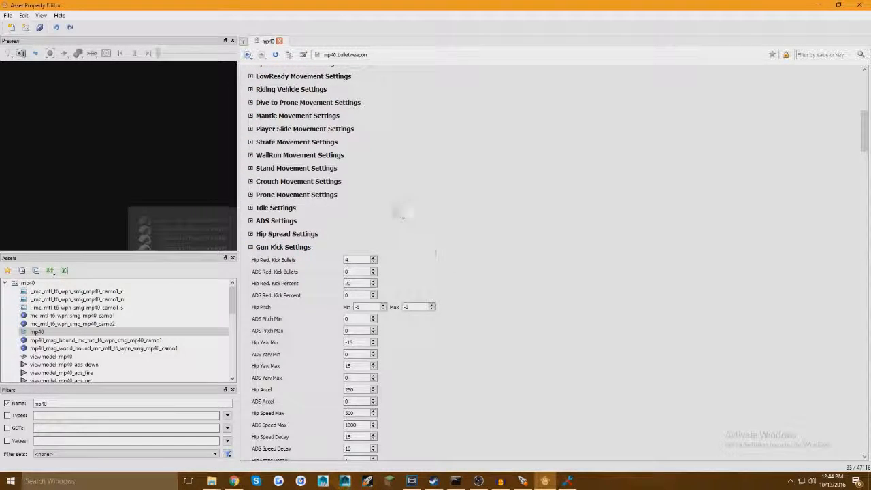
scroll(325, 210, down, 2)
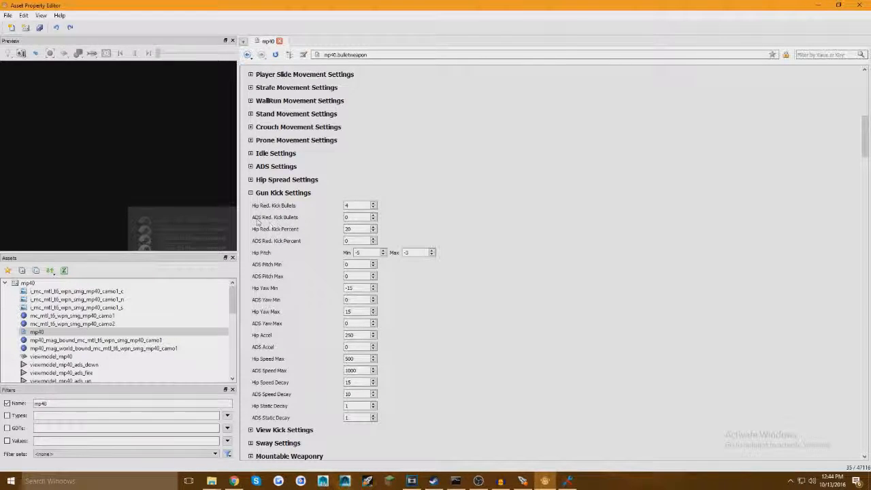
mouse_move(257, 221)
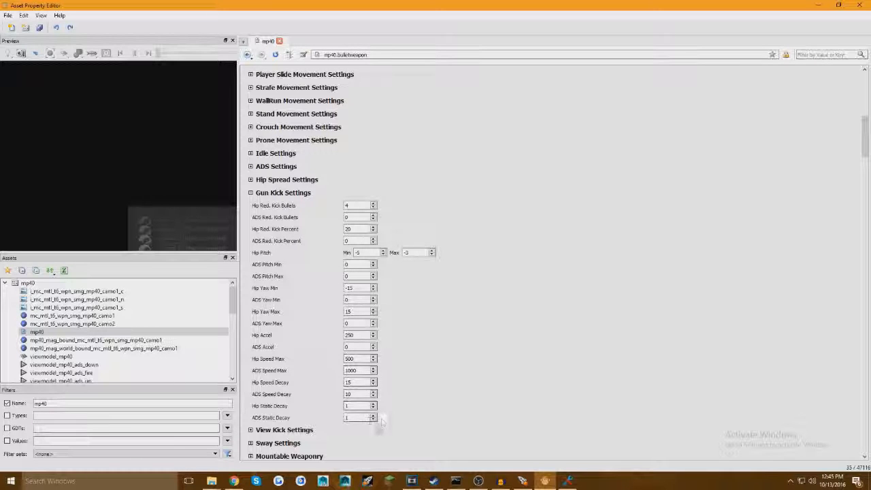
click(293, 430)
scroll(292, 430, down, 8)
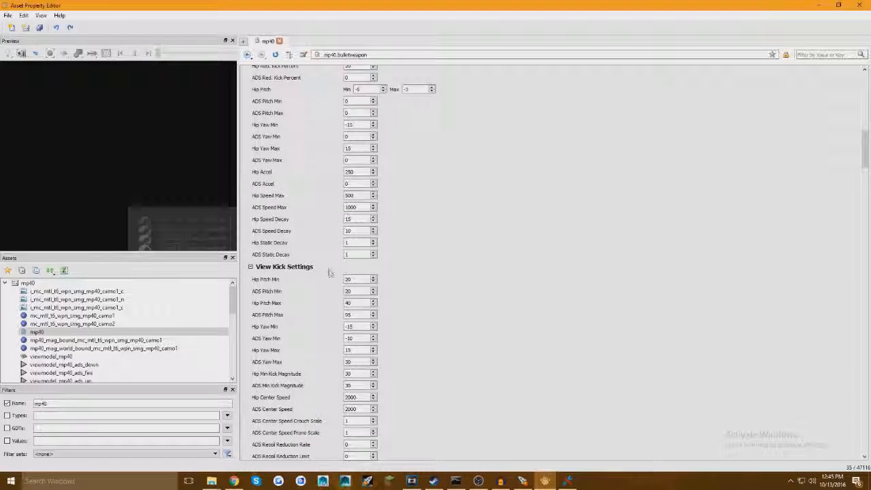
click(304, 157)
scroll(350, 218, up, 6)
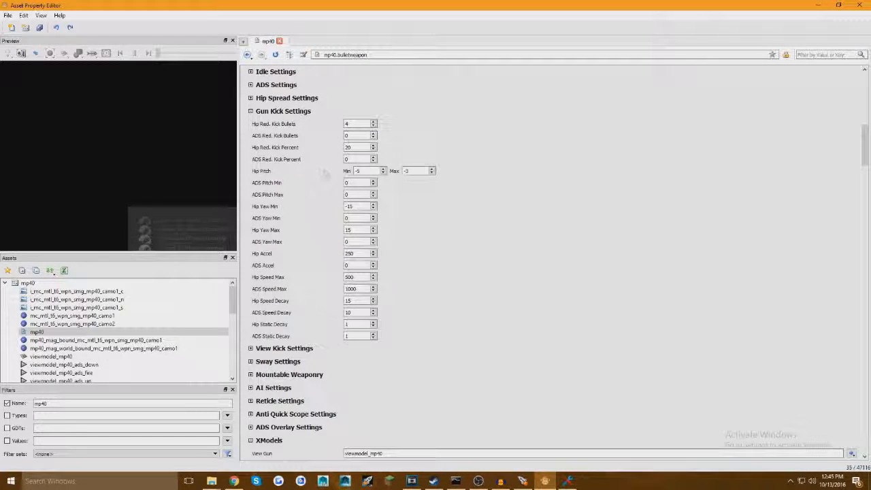
Step: Review the mp40's remaining sections, including its model, animation and sound assignments
scroll(325, 171, down, 8)
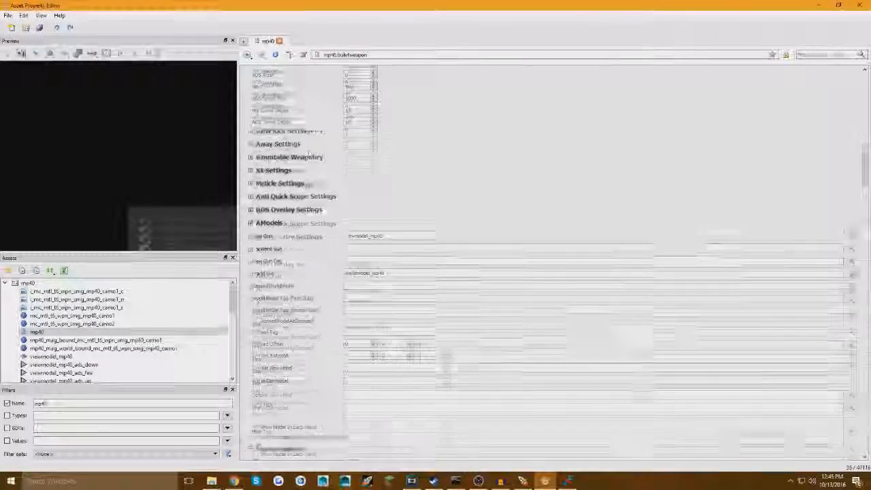
scroll(312, 182, down, 7)
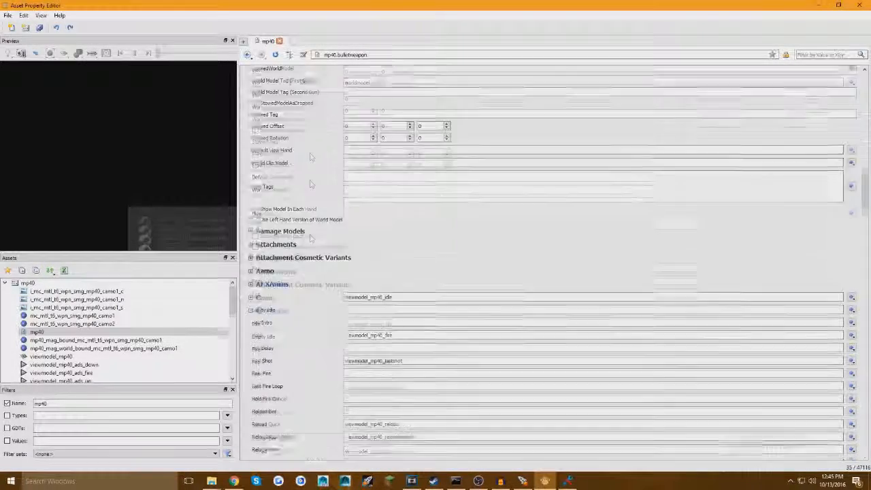
scroll(310, 180, down, 20)
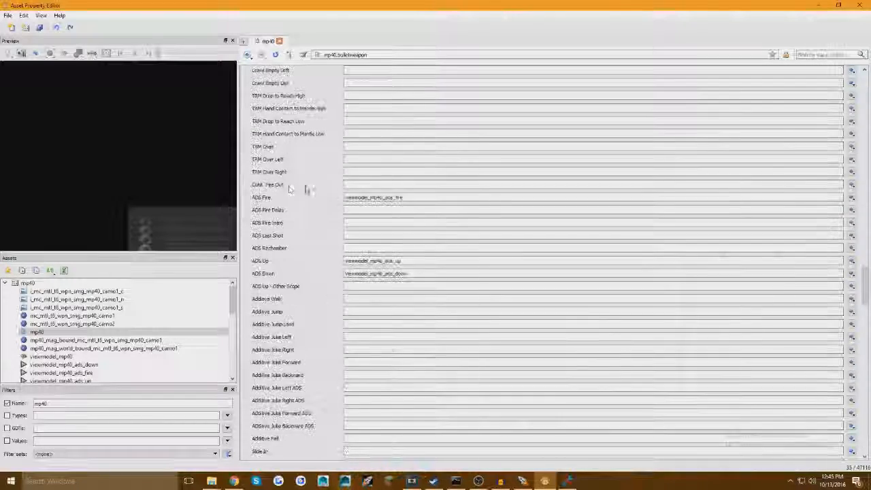
scroll(276, 187, down, 20)
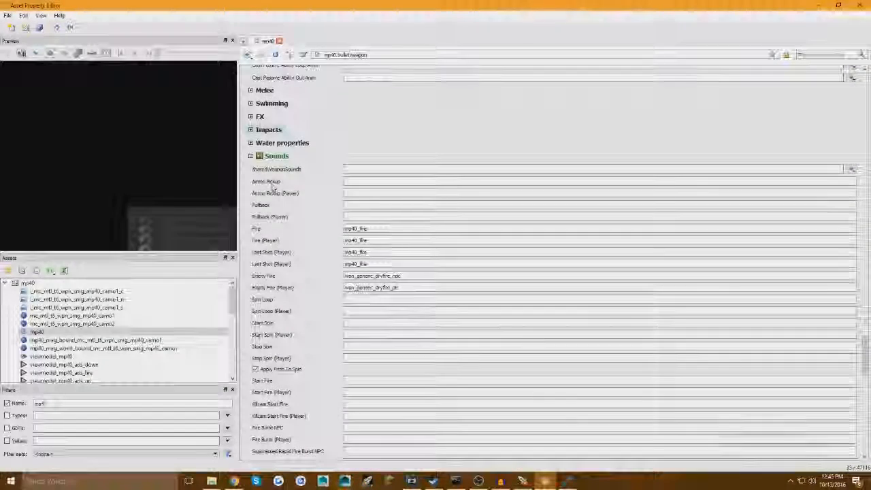
scroll(408, 204, up, 3)
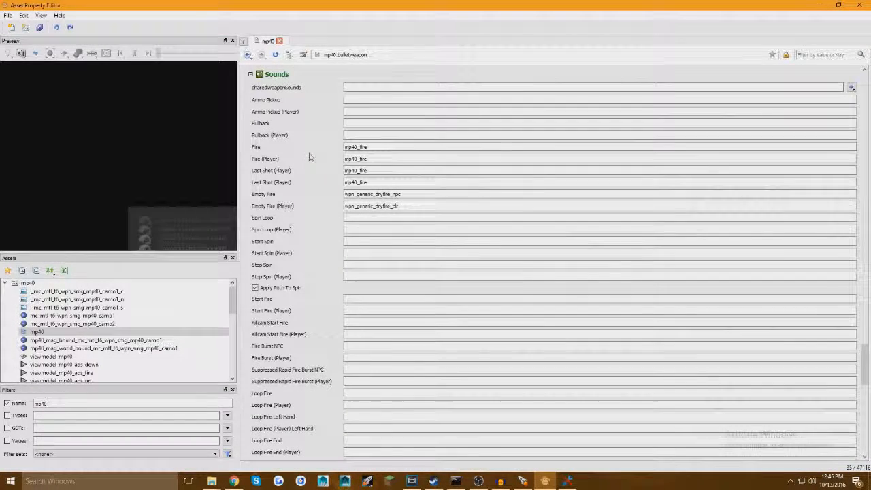
scroll(296, 176, down, 14)
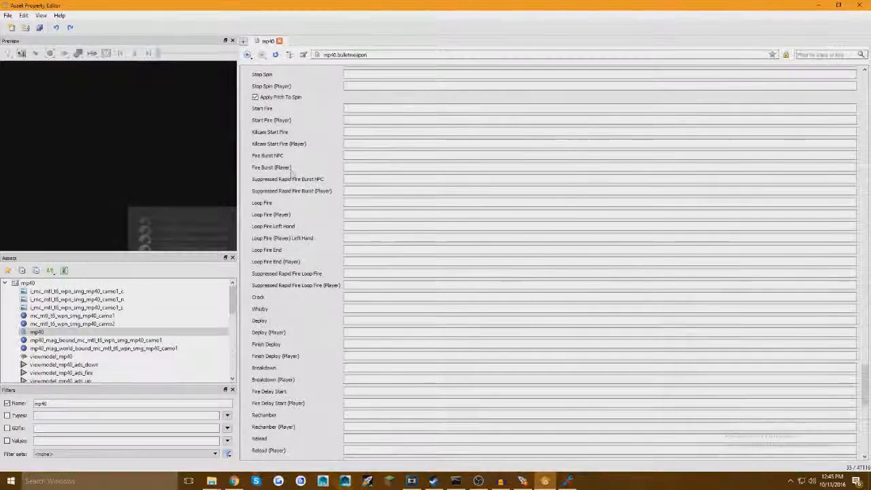
scroll(294, 177, down, 10)
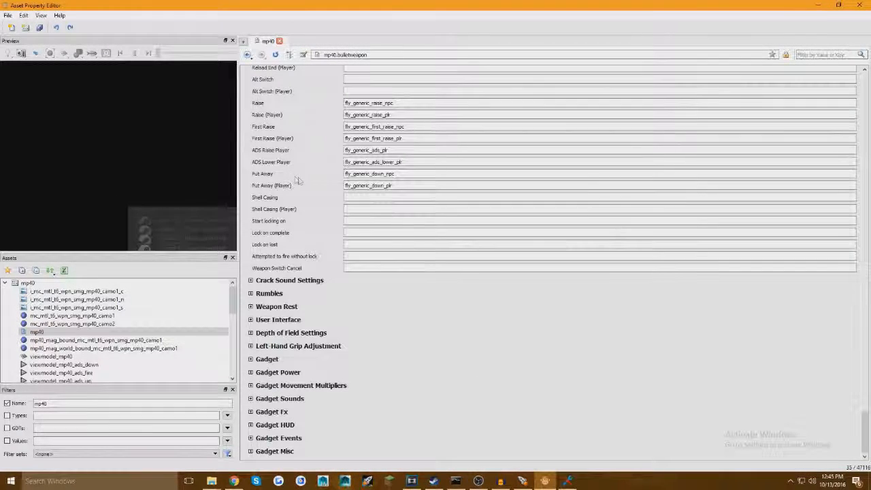
scroll(351, 286, up, 20)
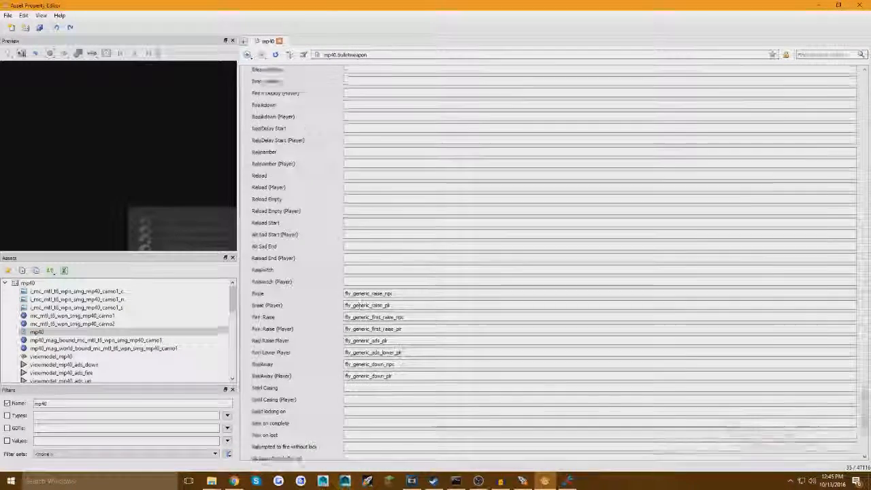
scroll(355, 242, up, 20)
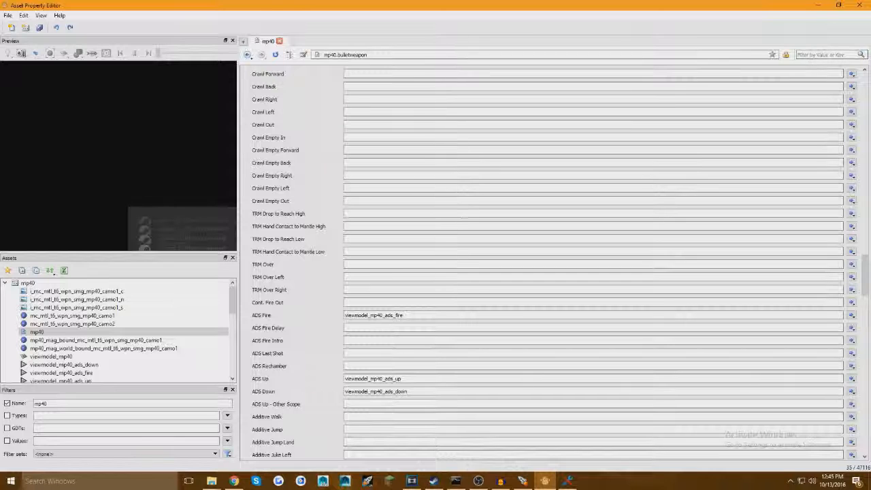
Step: Switch to Audacity to check the audio recording
click(500, 479)
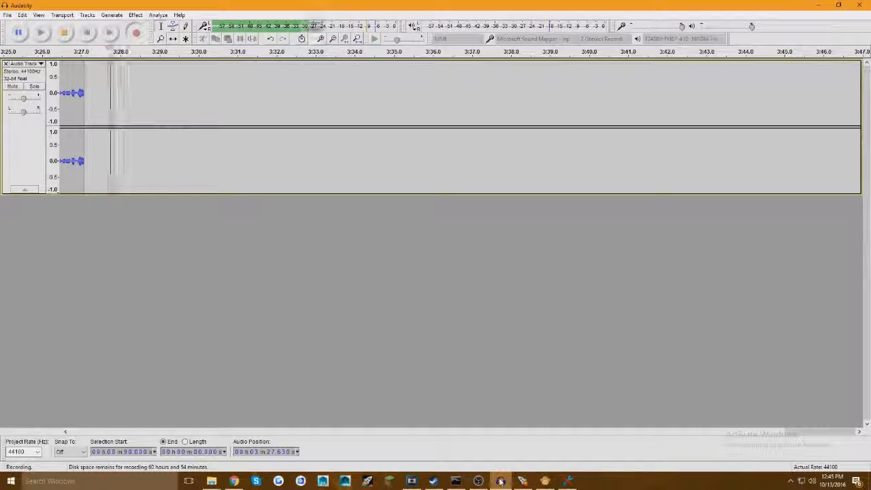